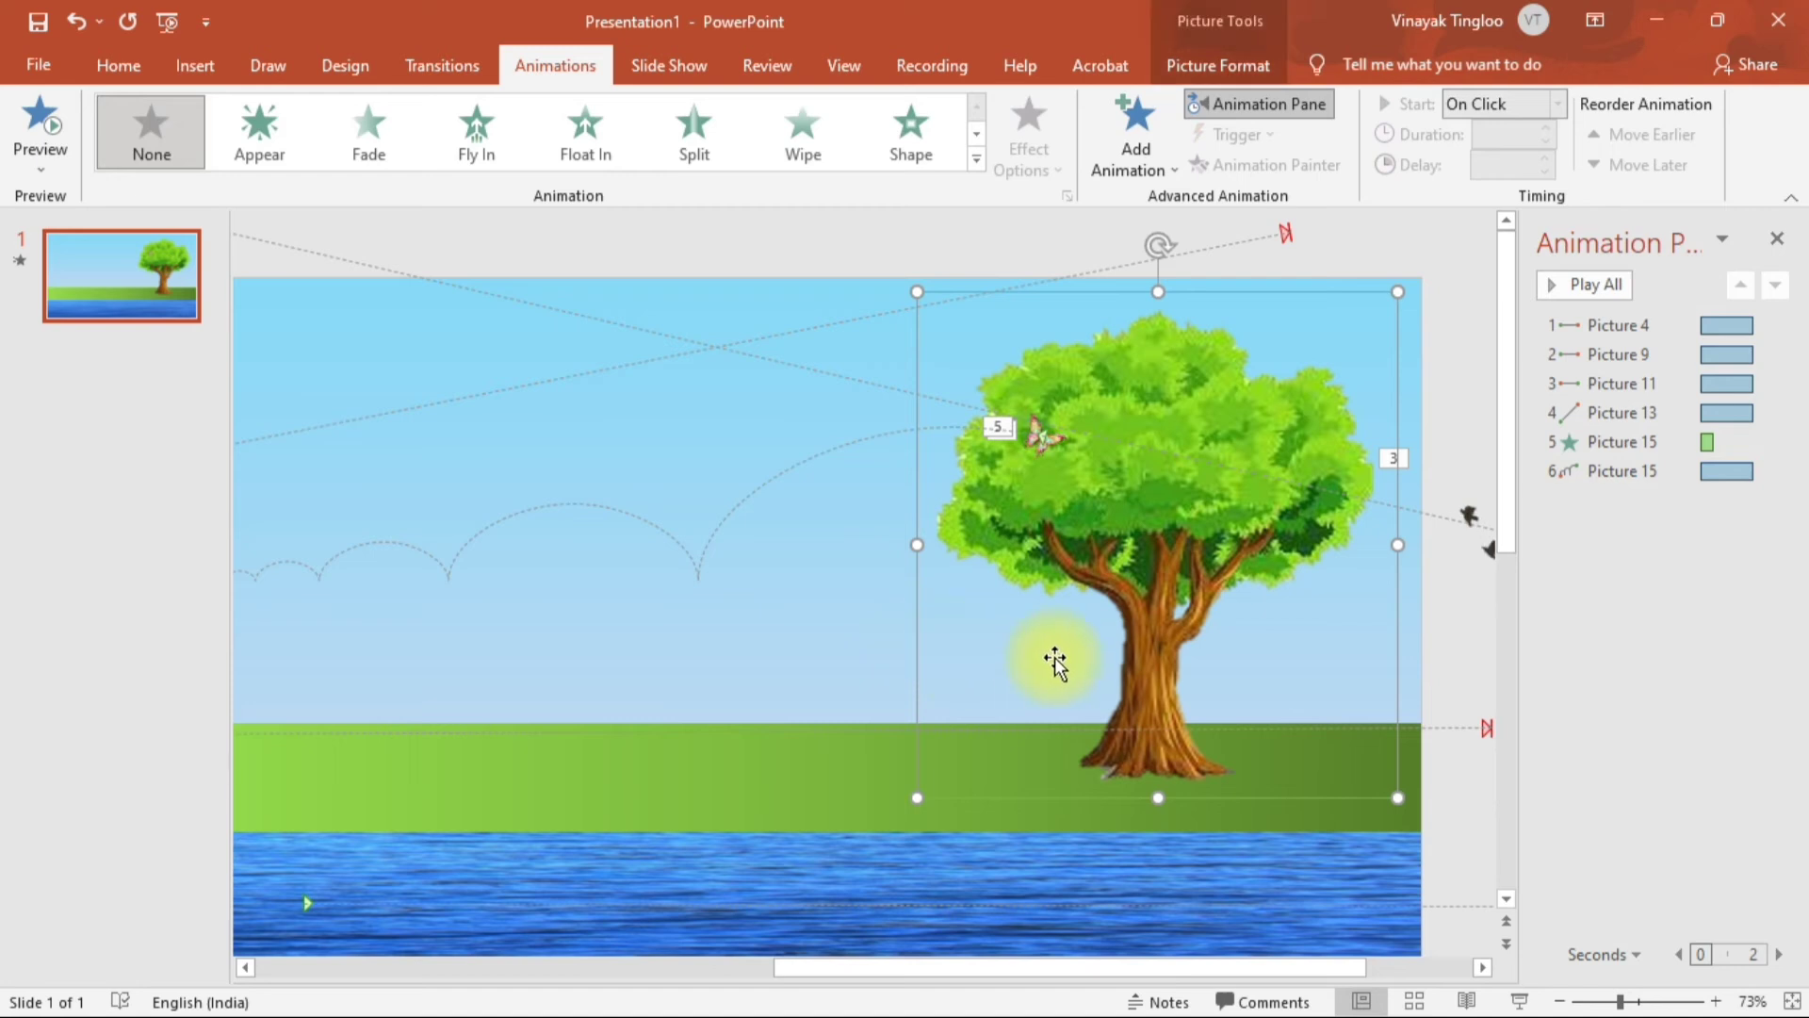
Insert the audio file Morning-sound-effects-nature from the PC onto the slide
left_click_drag(1209, 969, 1054, 969)
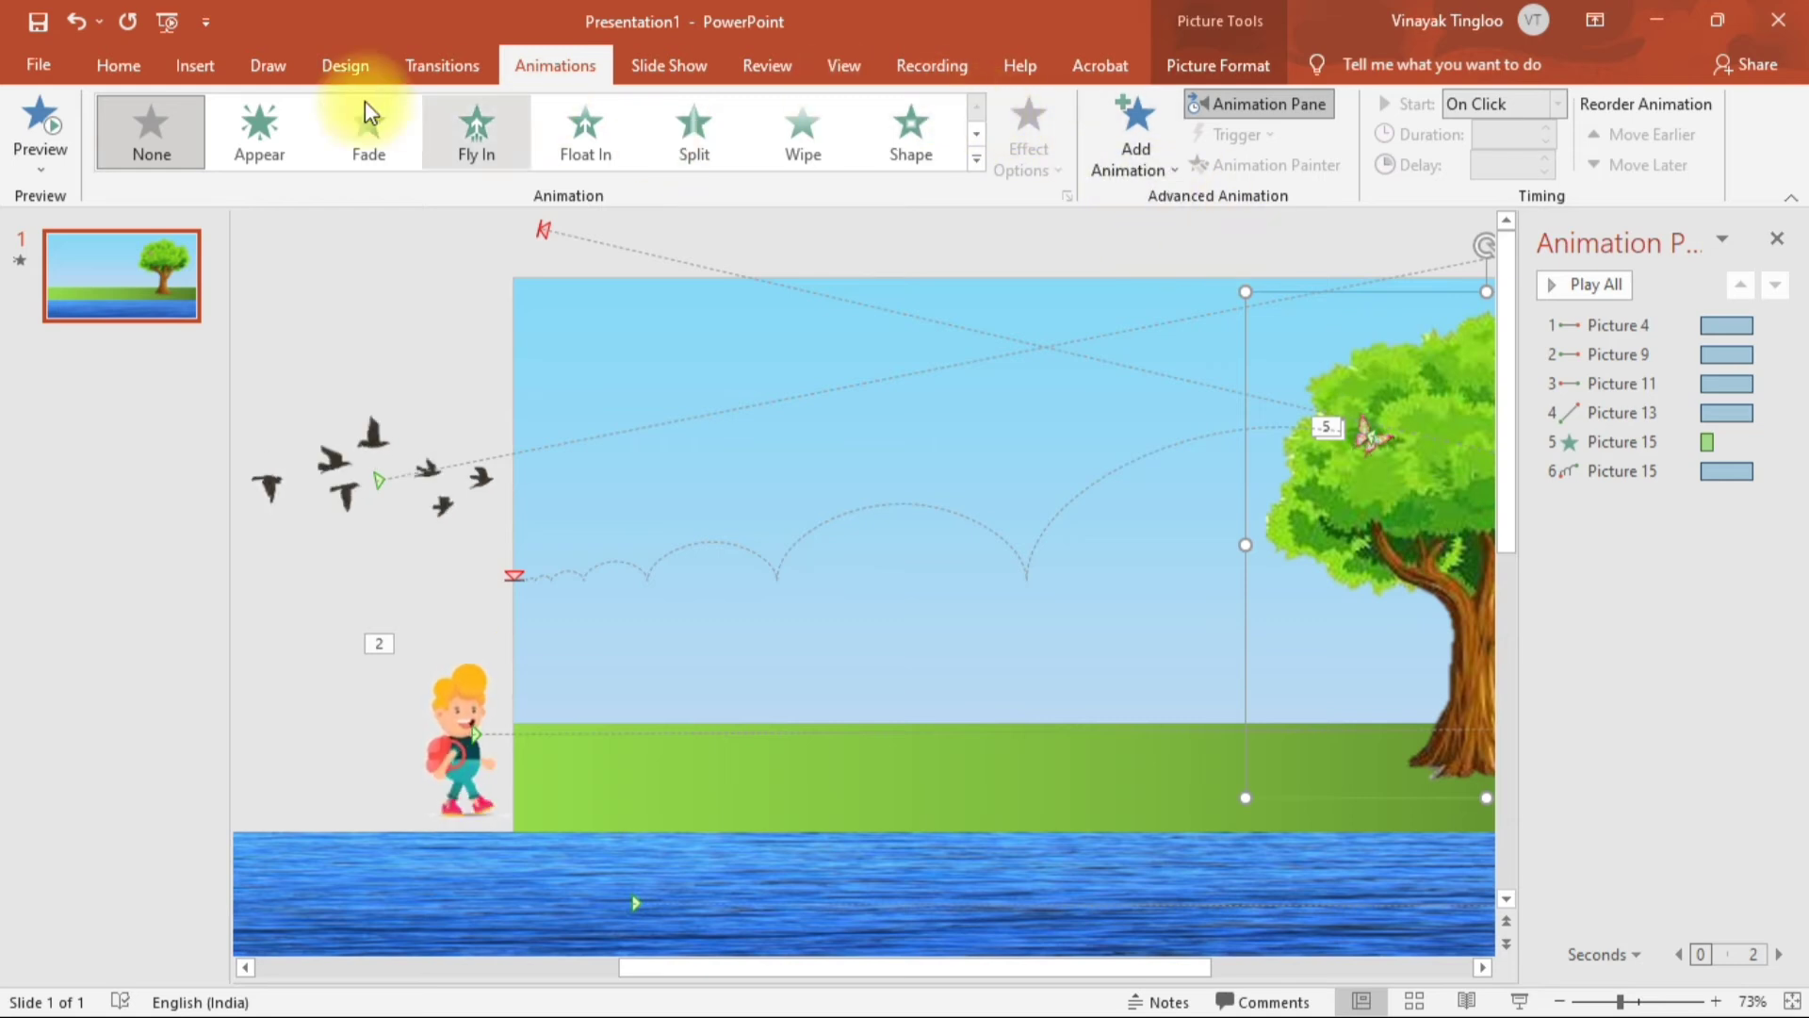
left_click(200, 71)
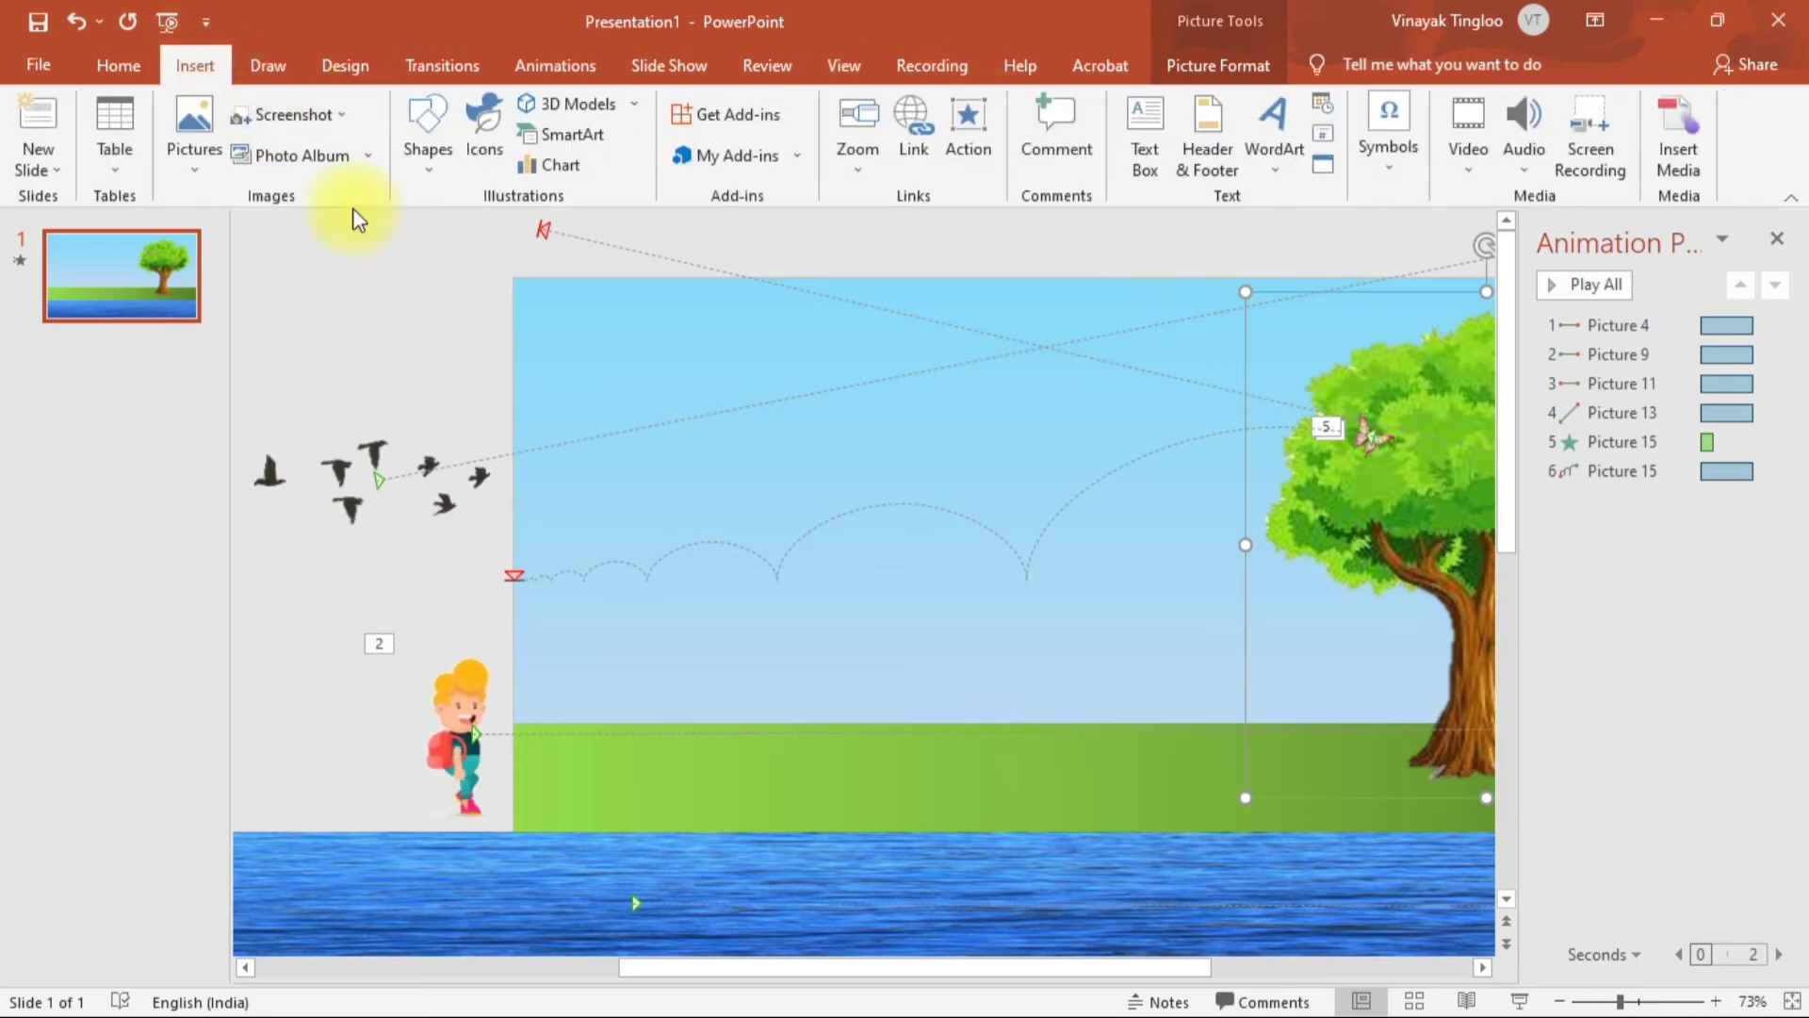
left_click(1525, 150)
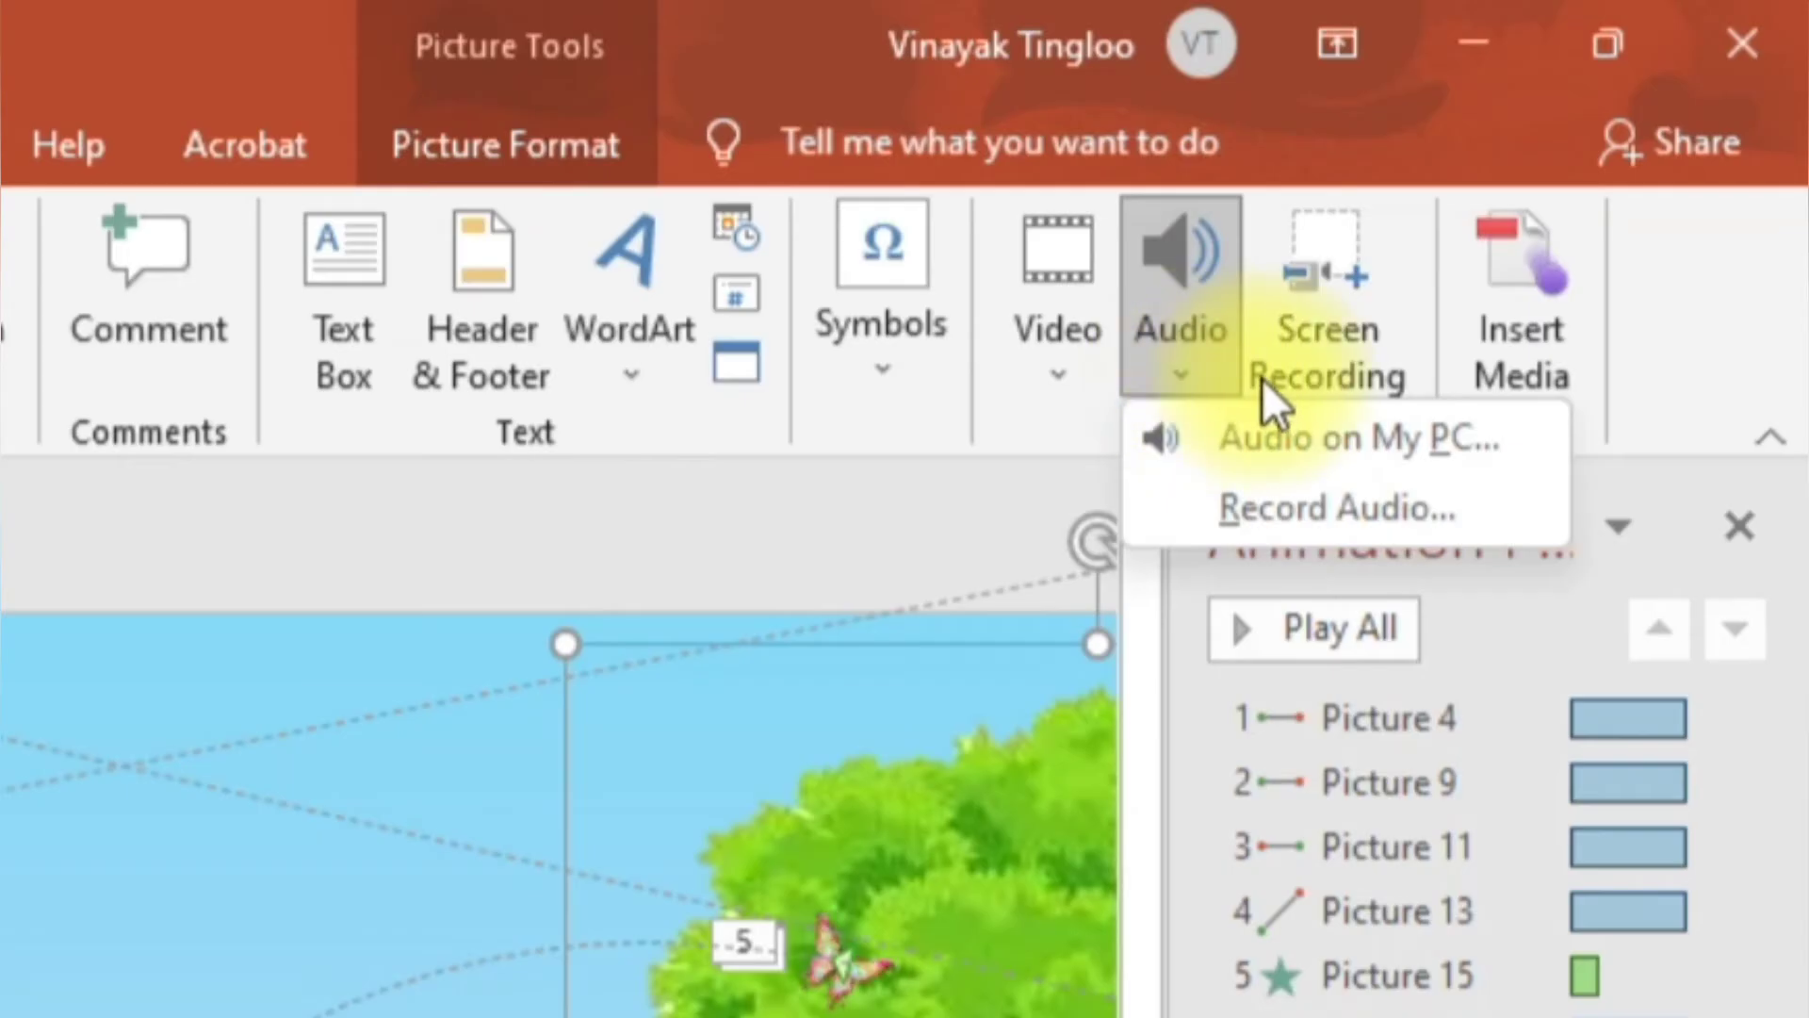
left_click(1321, 439)
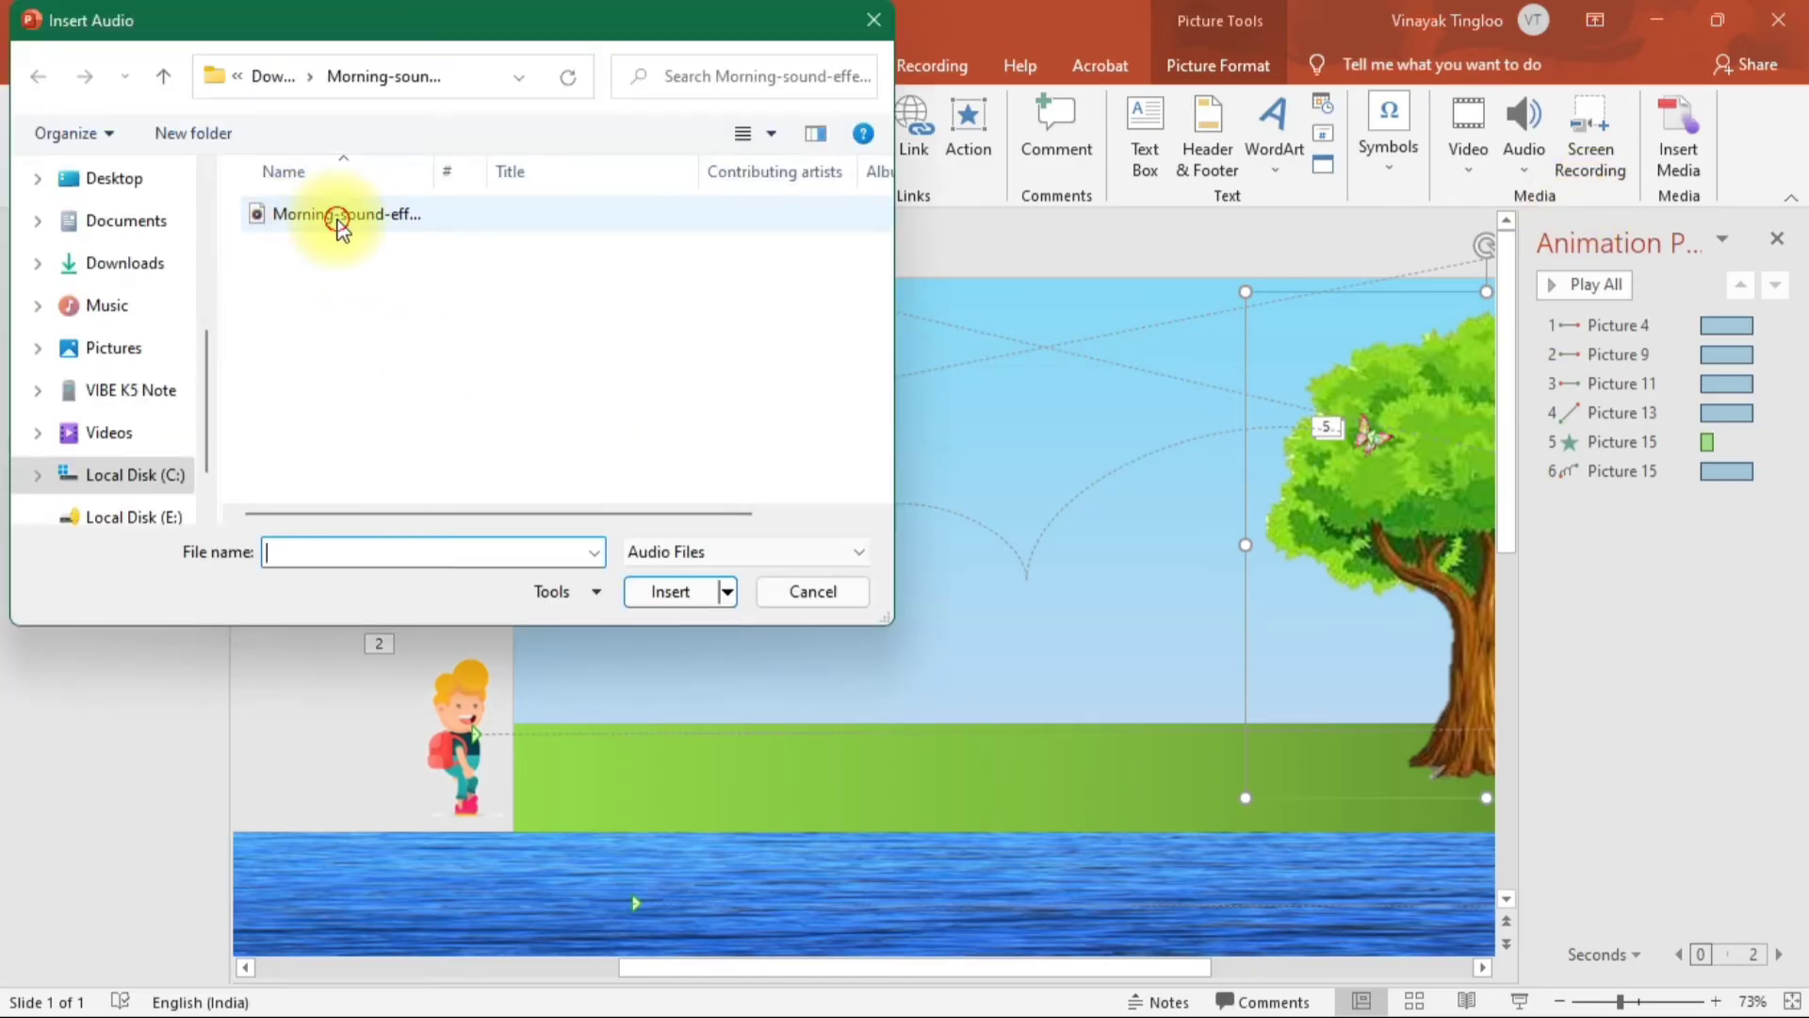
left_click(339, 224)
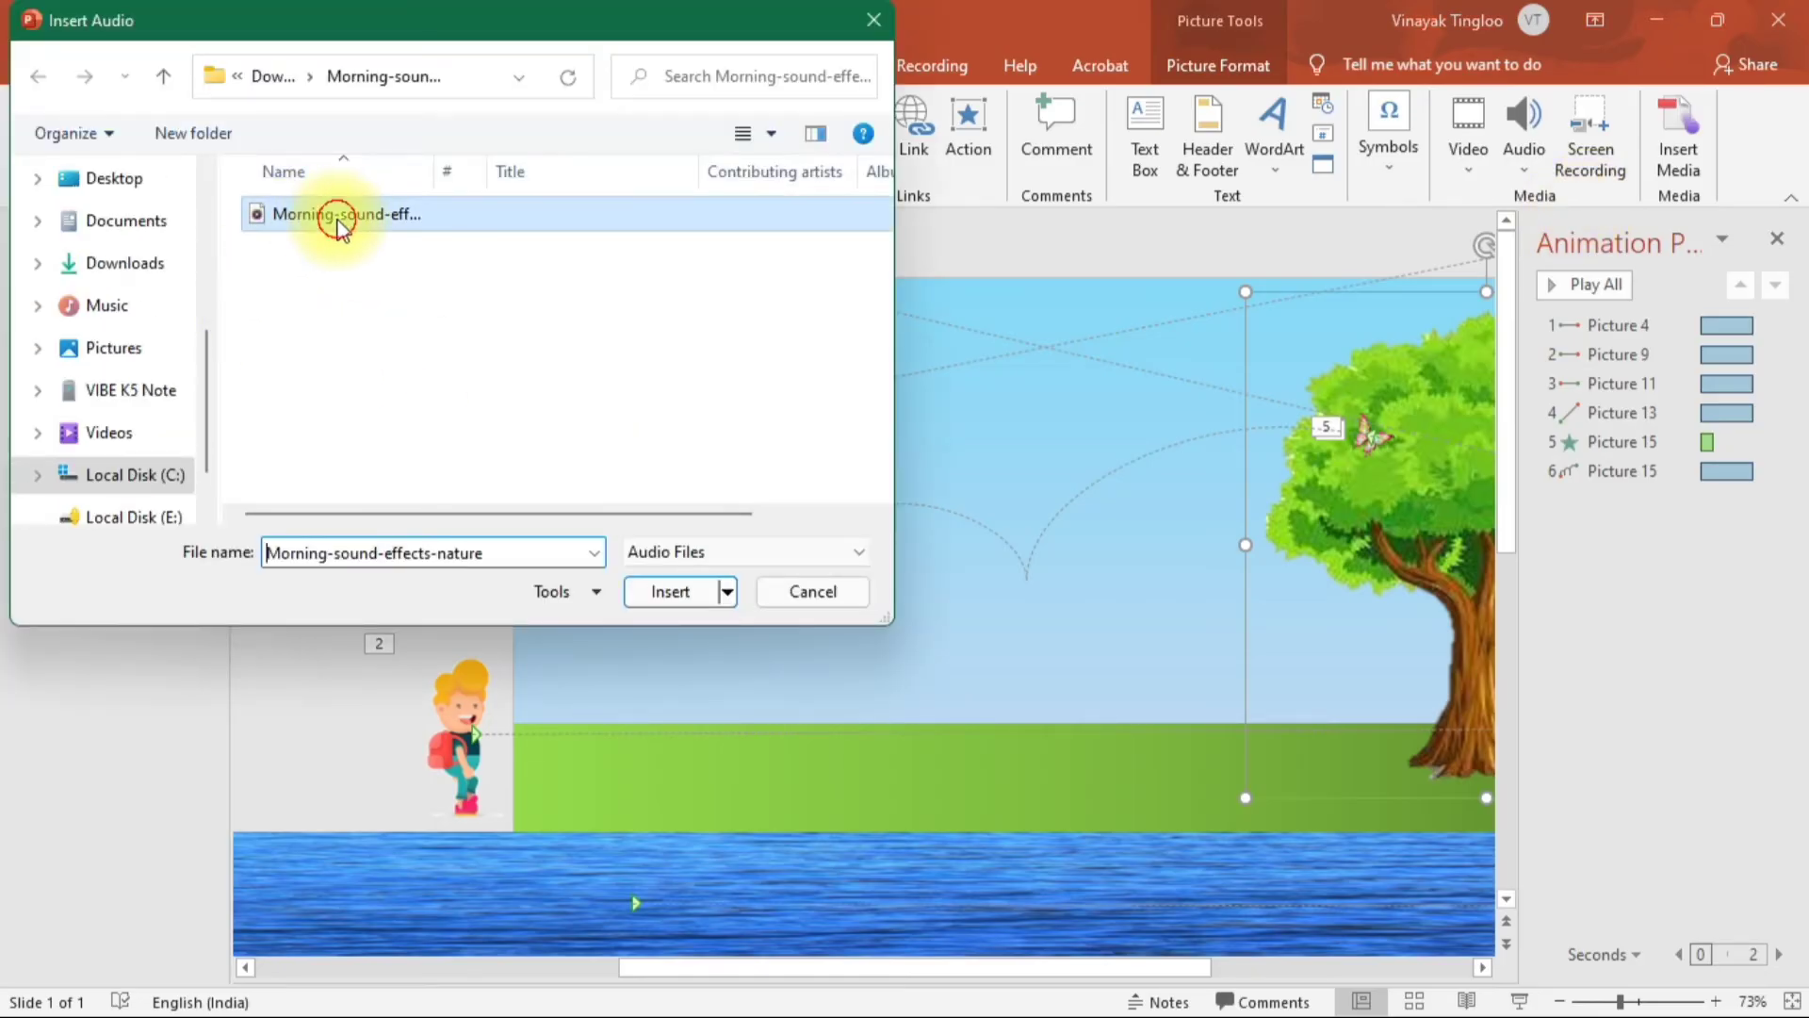
left_click(670, 593)
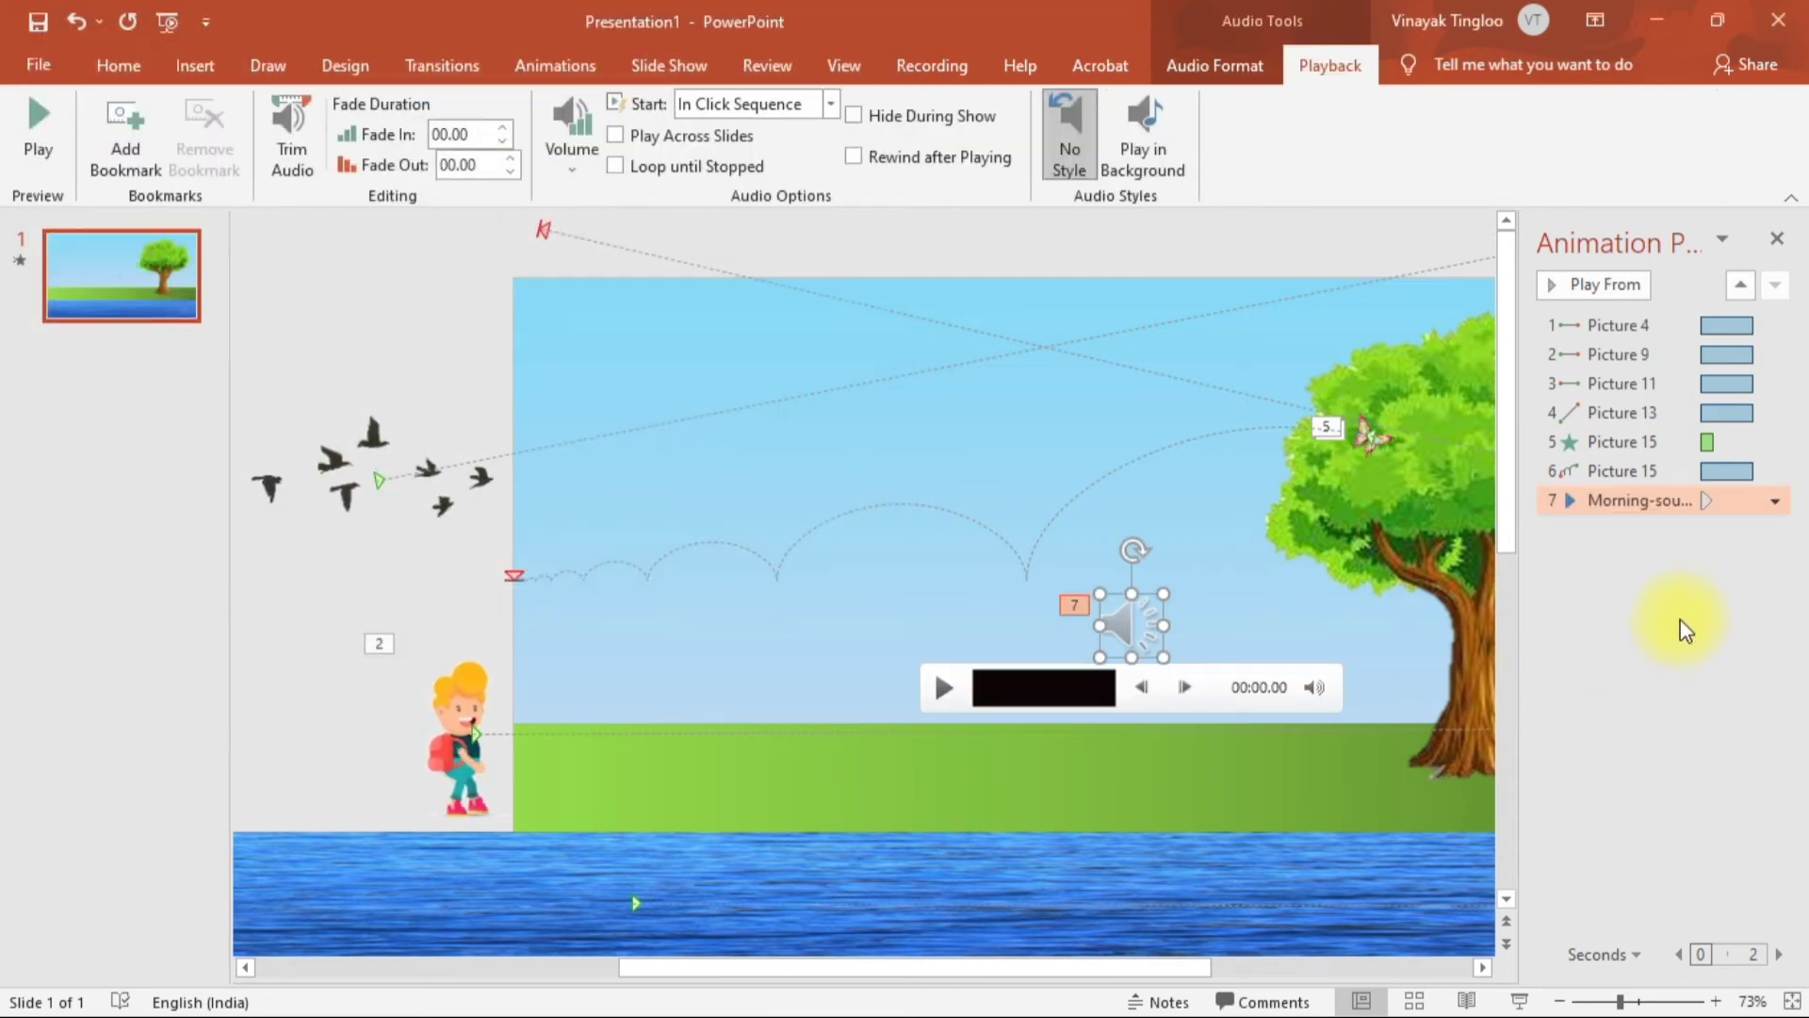
Move the morning sound to the first position in the animation order and have it start on click
left_click_drag(1668, 495, 1658, 324)
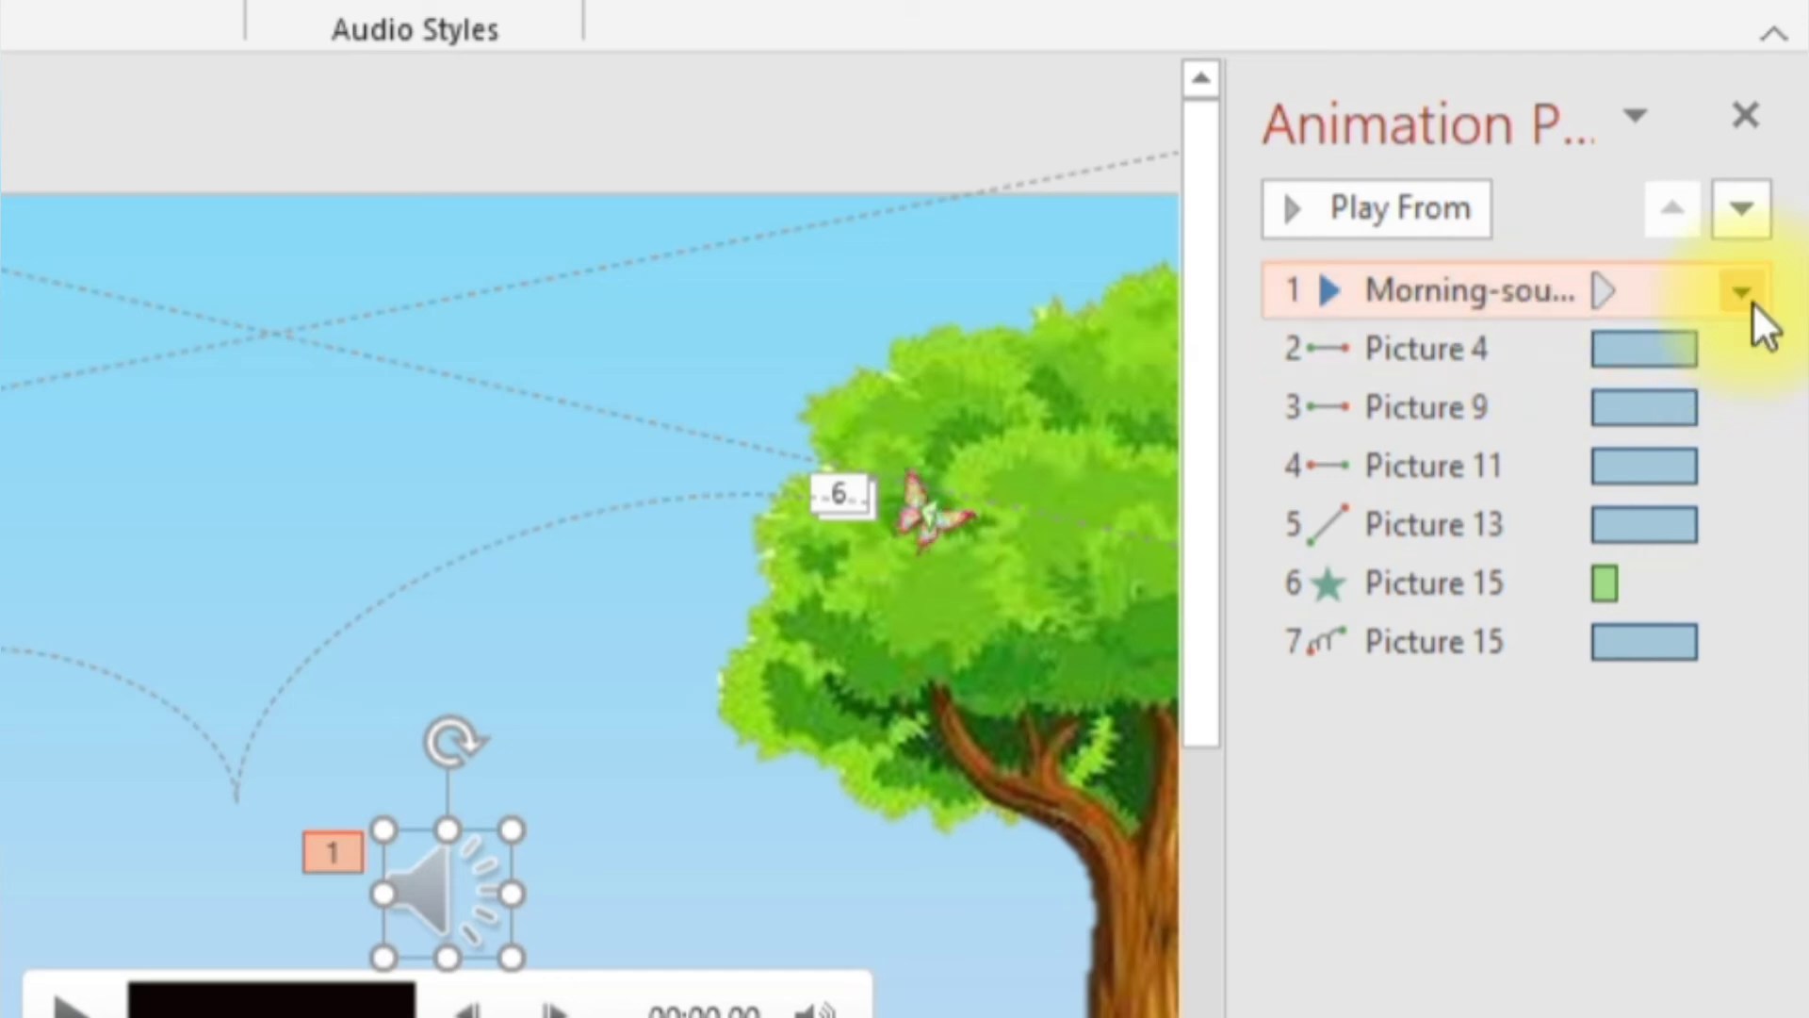
left_click(1752, 303)
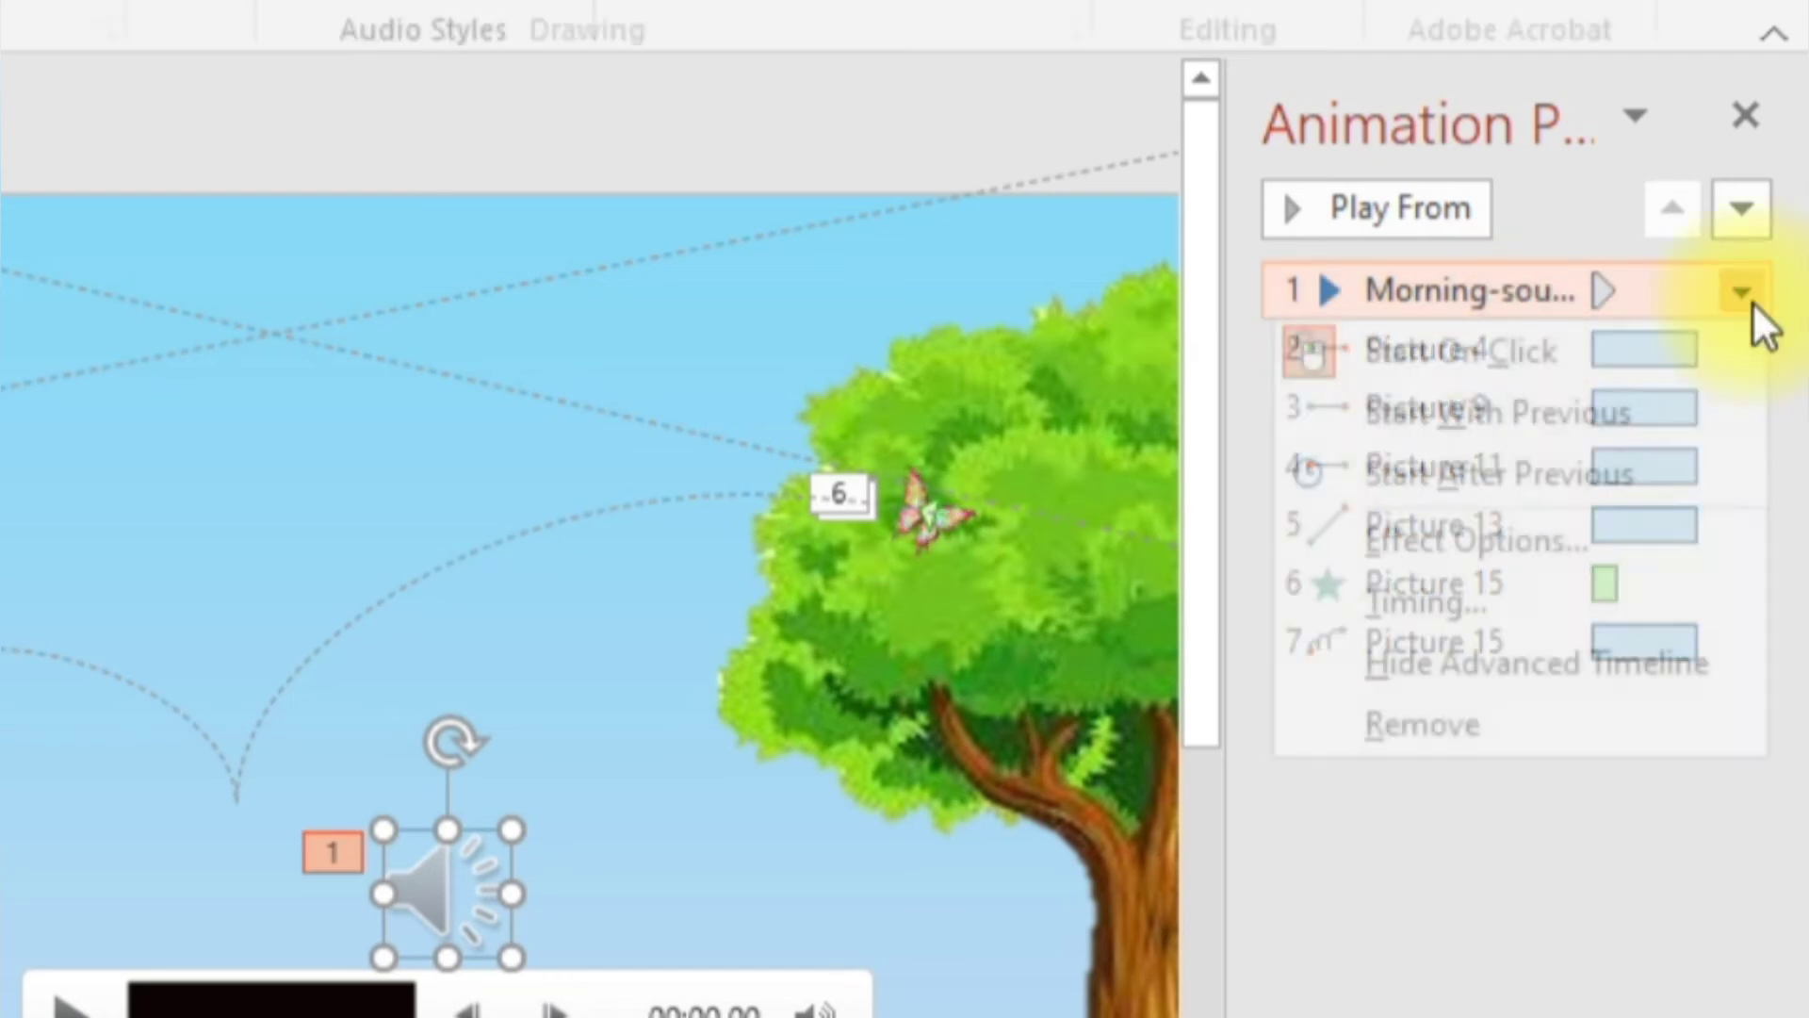
left_click(1452, 354)
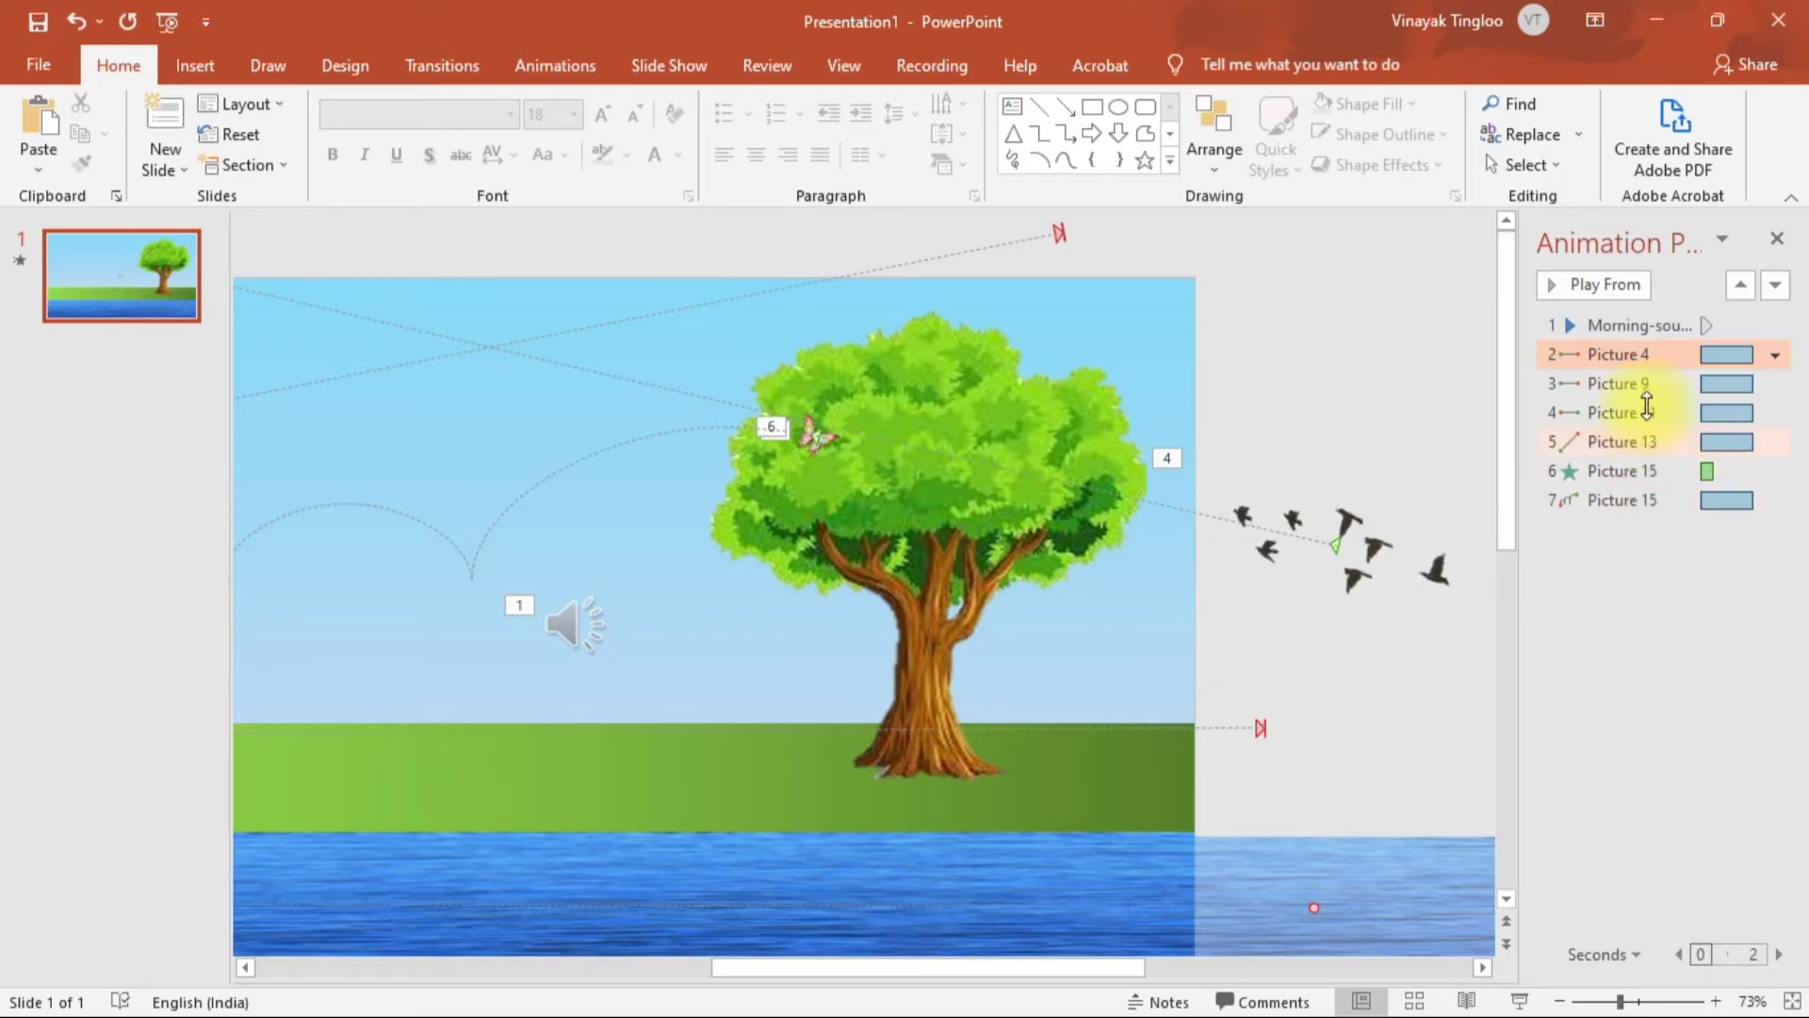
Set the animations of Picture 4, Picture 9 and Picture 11 to Start With Previous
left_click(1776, 356)
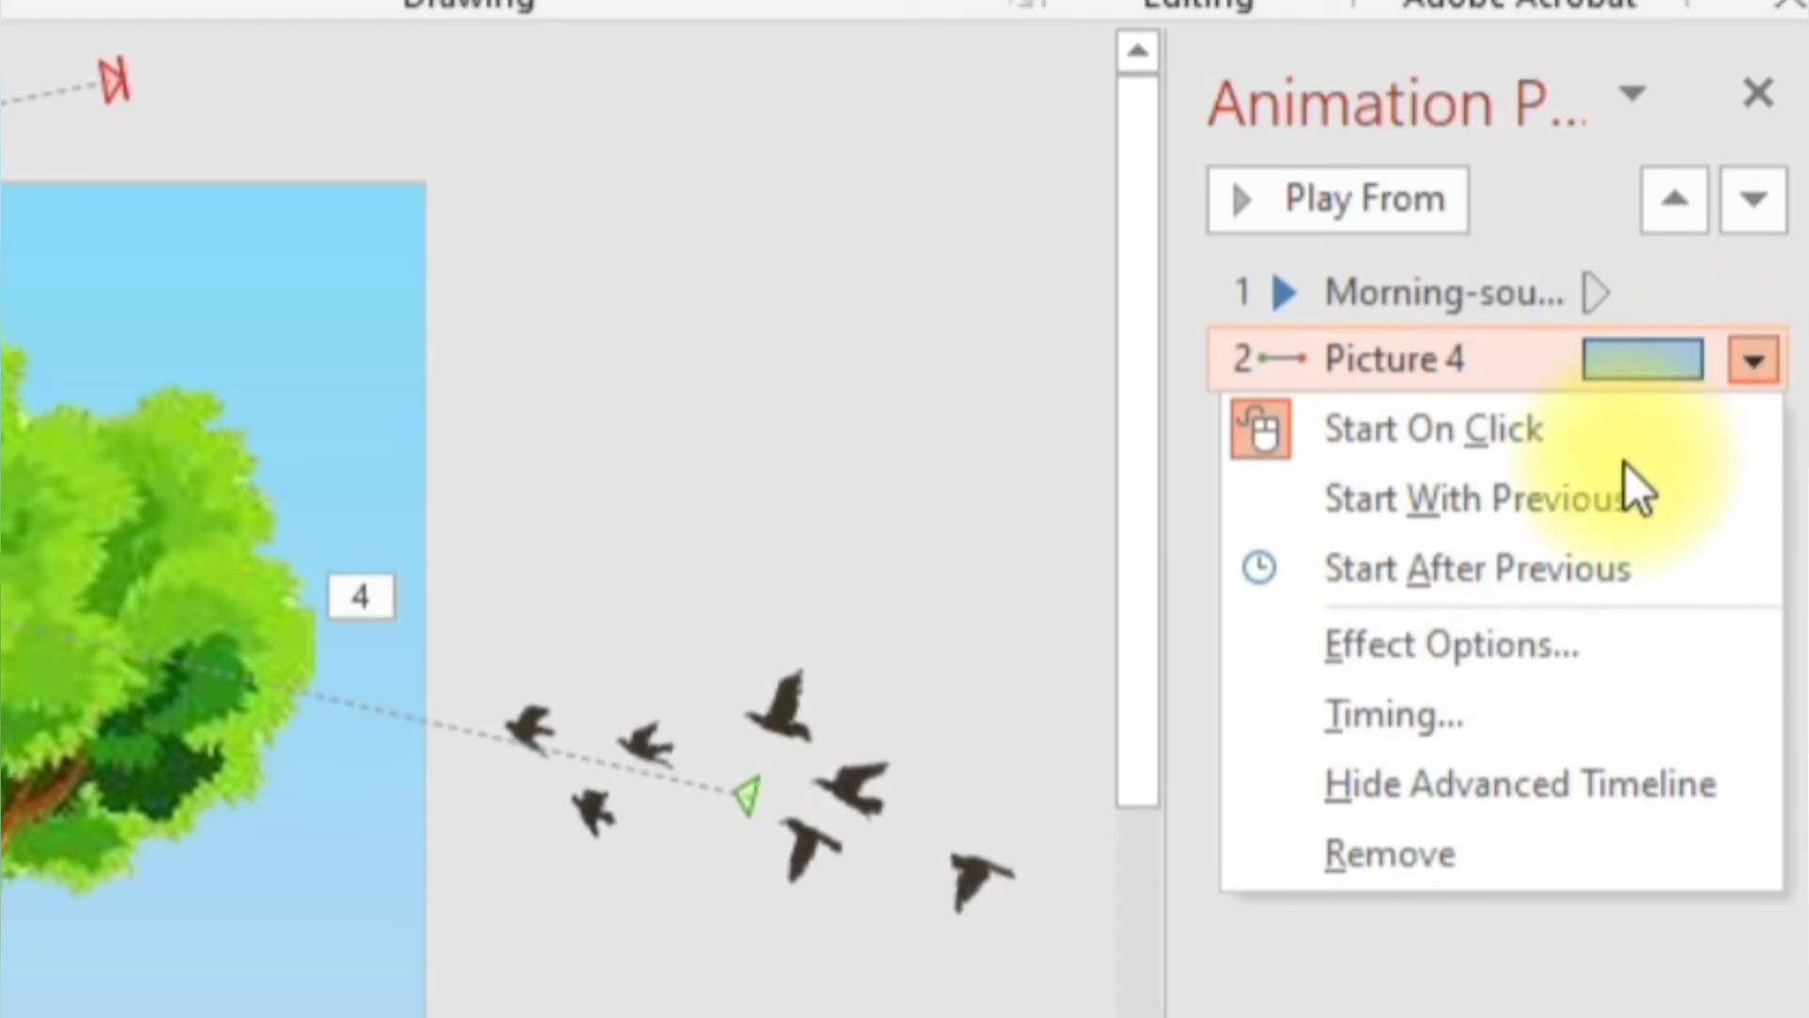
left_click(1711, 416)
left_click(1405, 424)
left_click(1754, 428)
left_click(1492, 568)
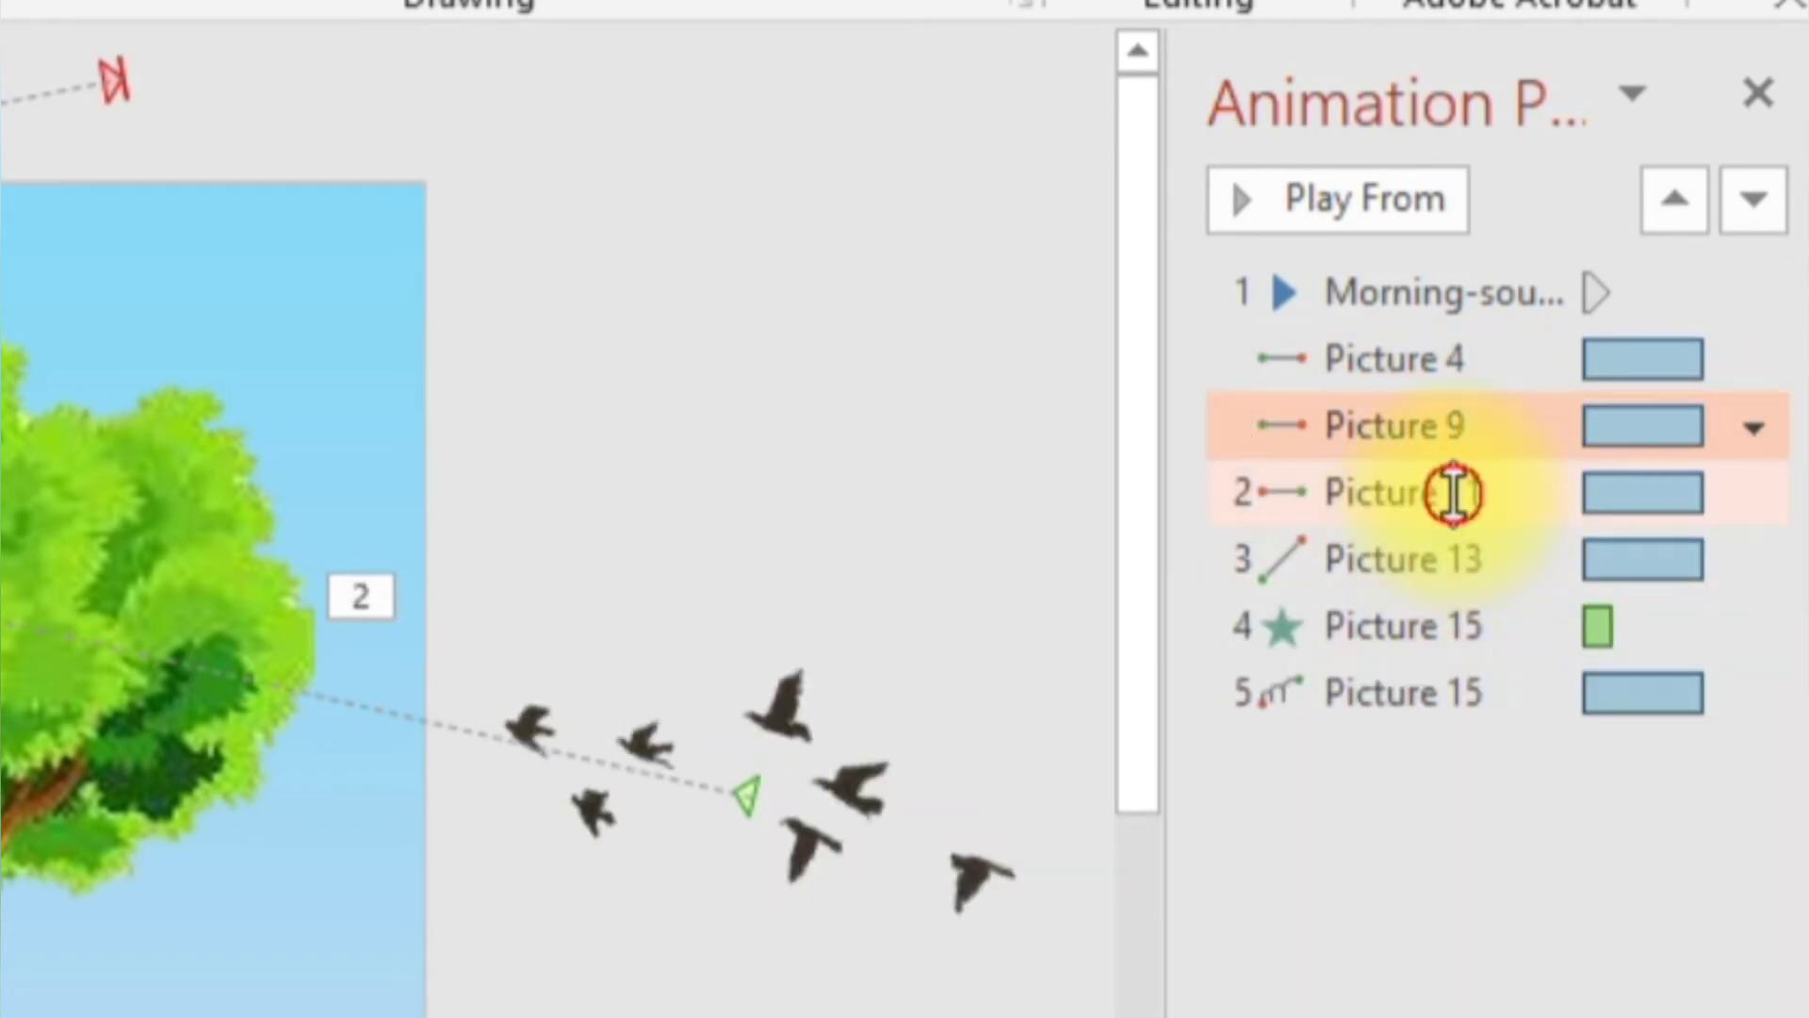
left_click(1454, 491)
left_click(1755, 495)
left_click(1319, 631)
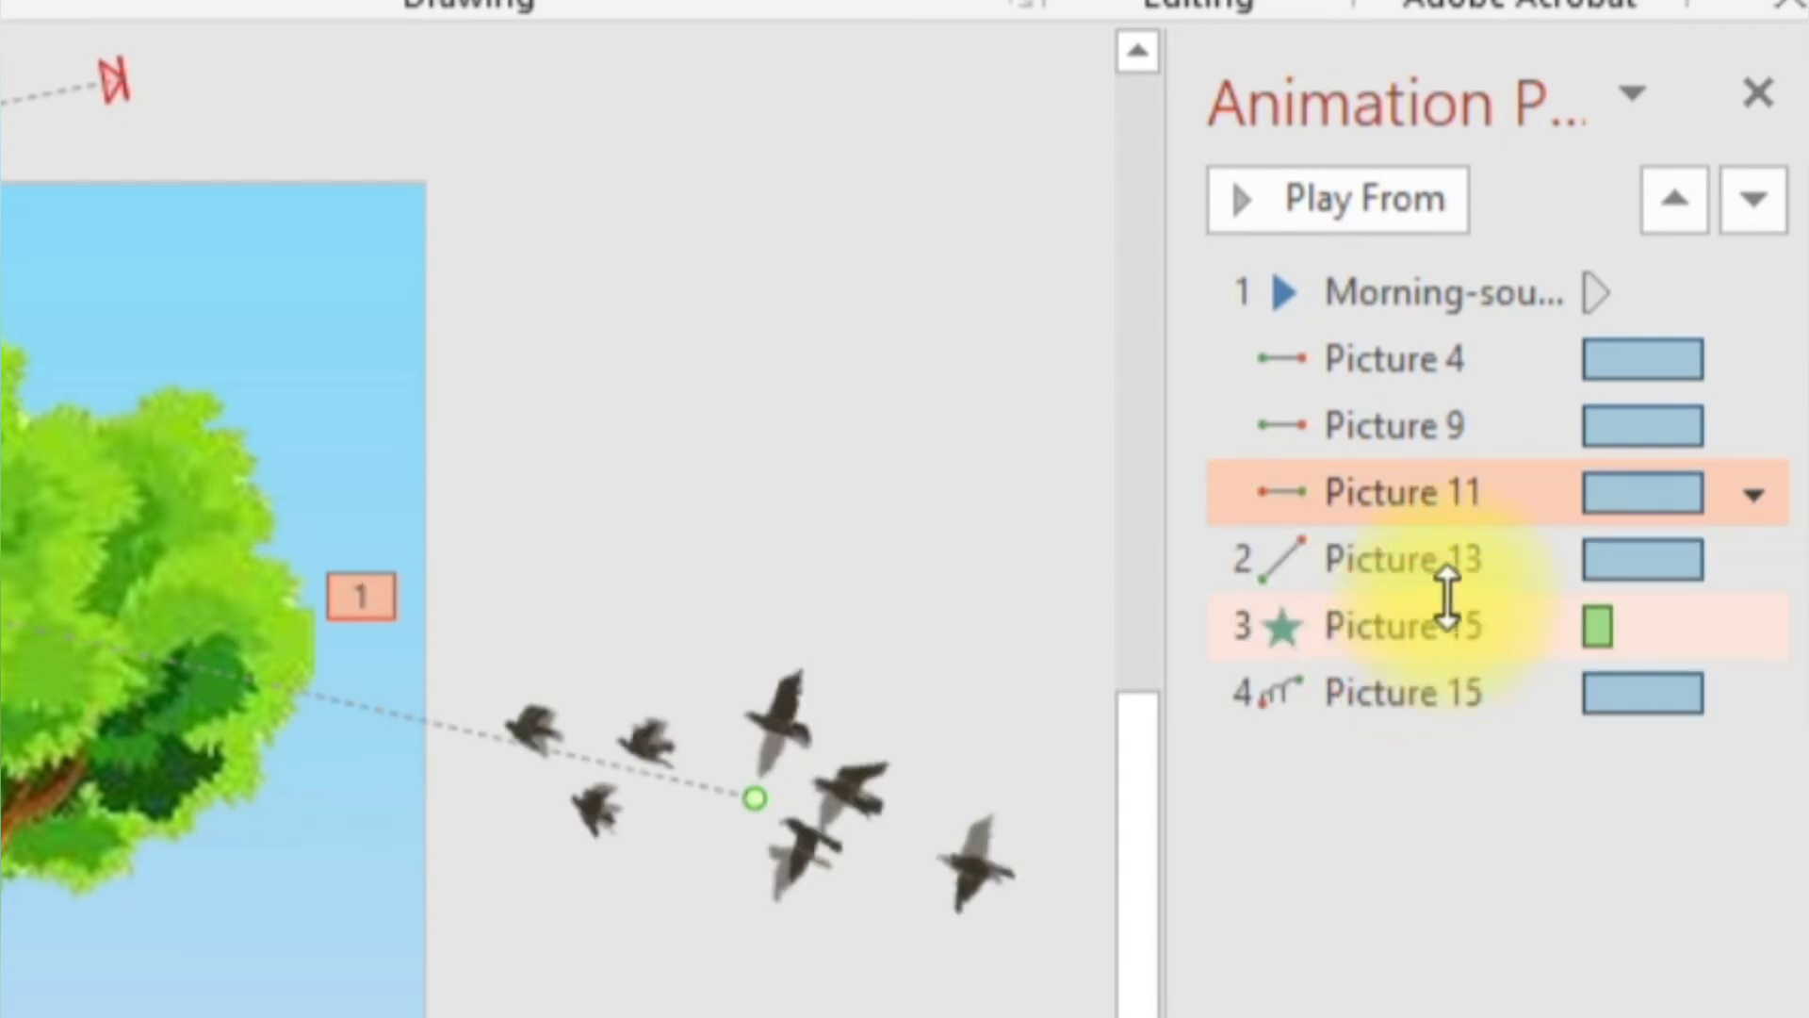
Set the animations of Picture 13 and both Picture 15 entries to Start With Previous
left_click(1479, 563)
left_click(1750, 563)
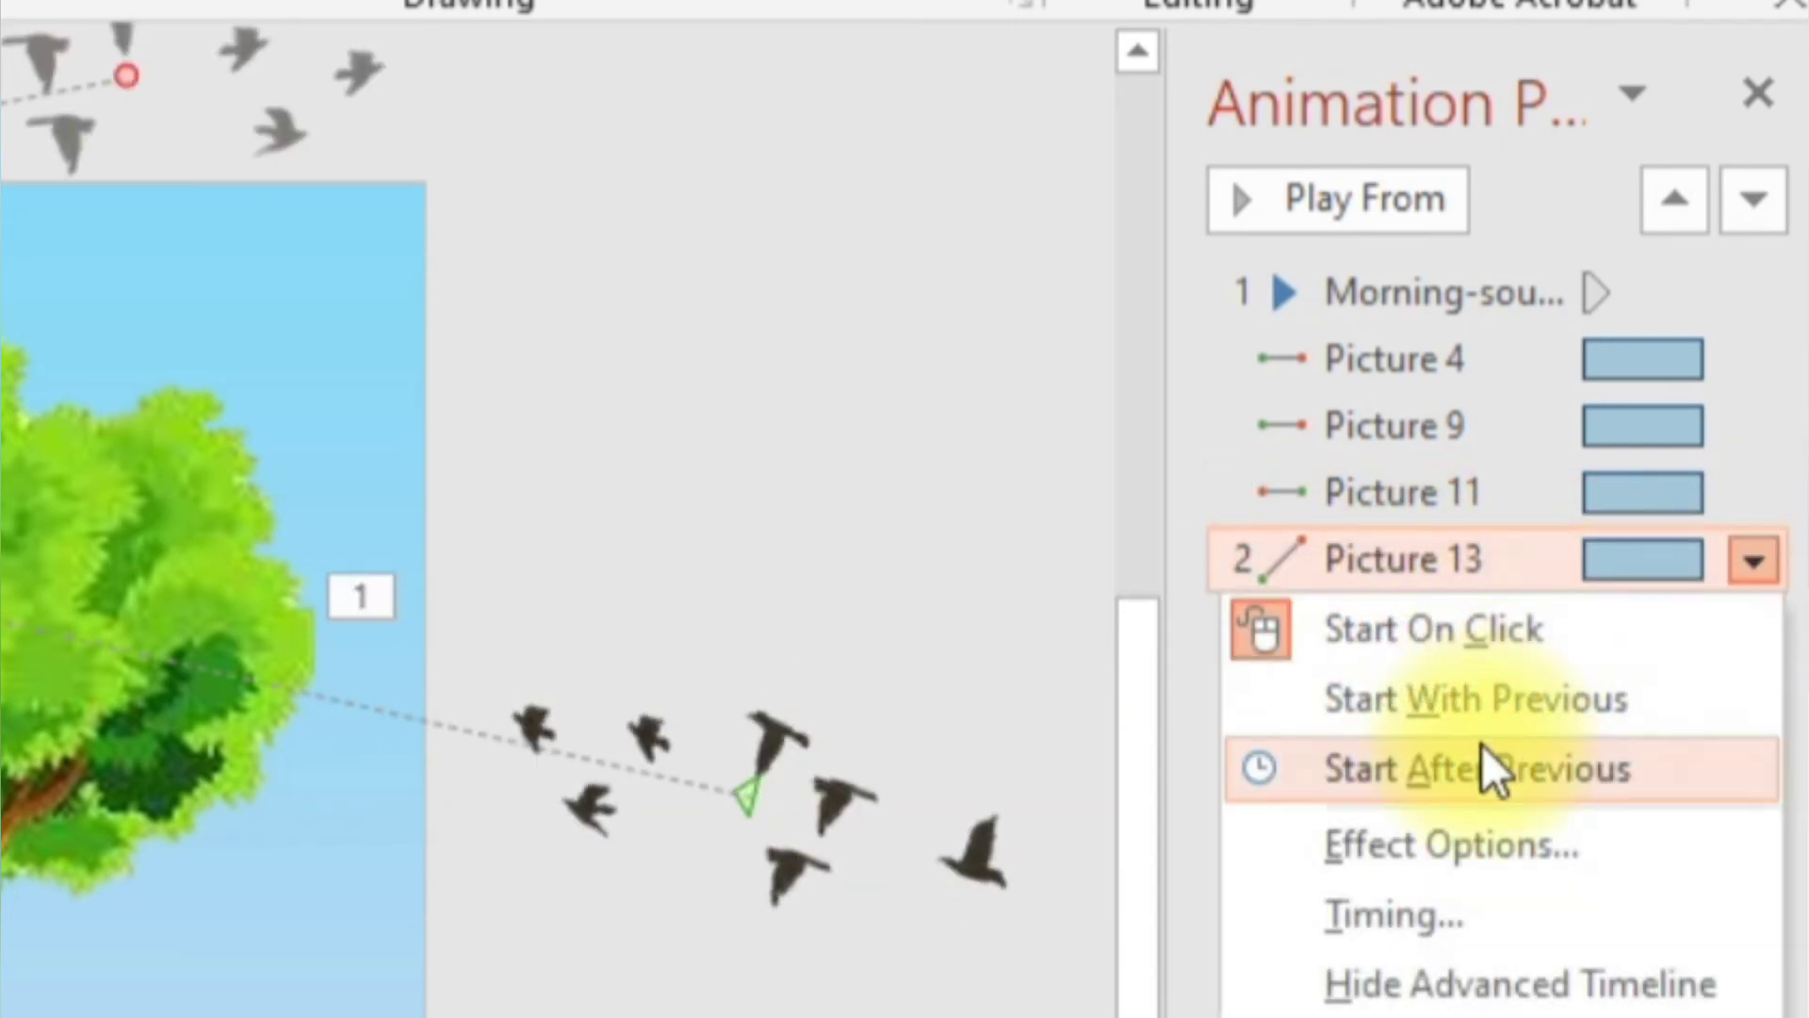
left_click(1494, 695)
left_click(1567, 636)
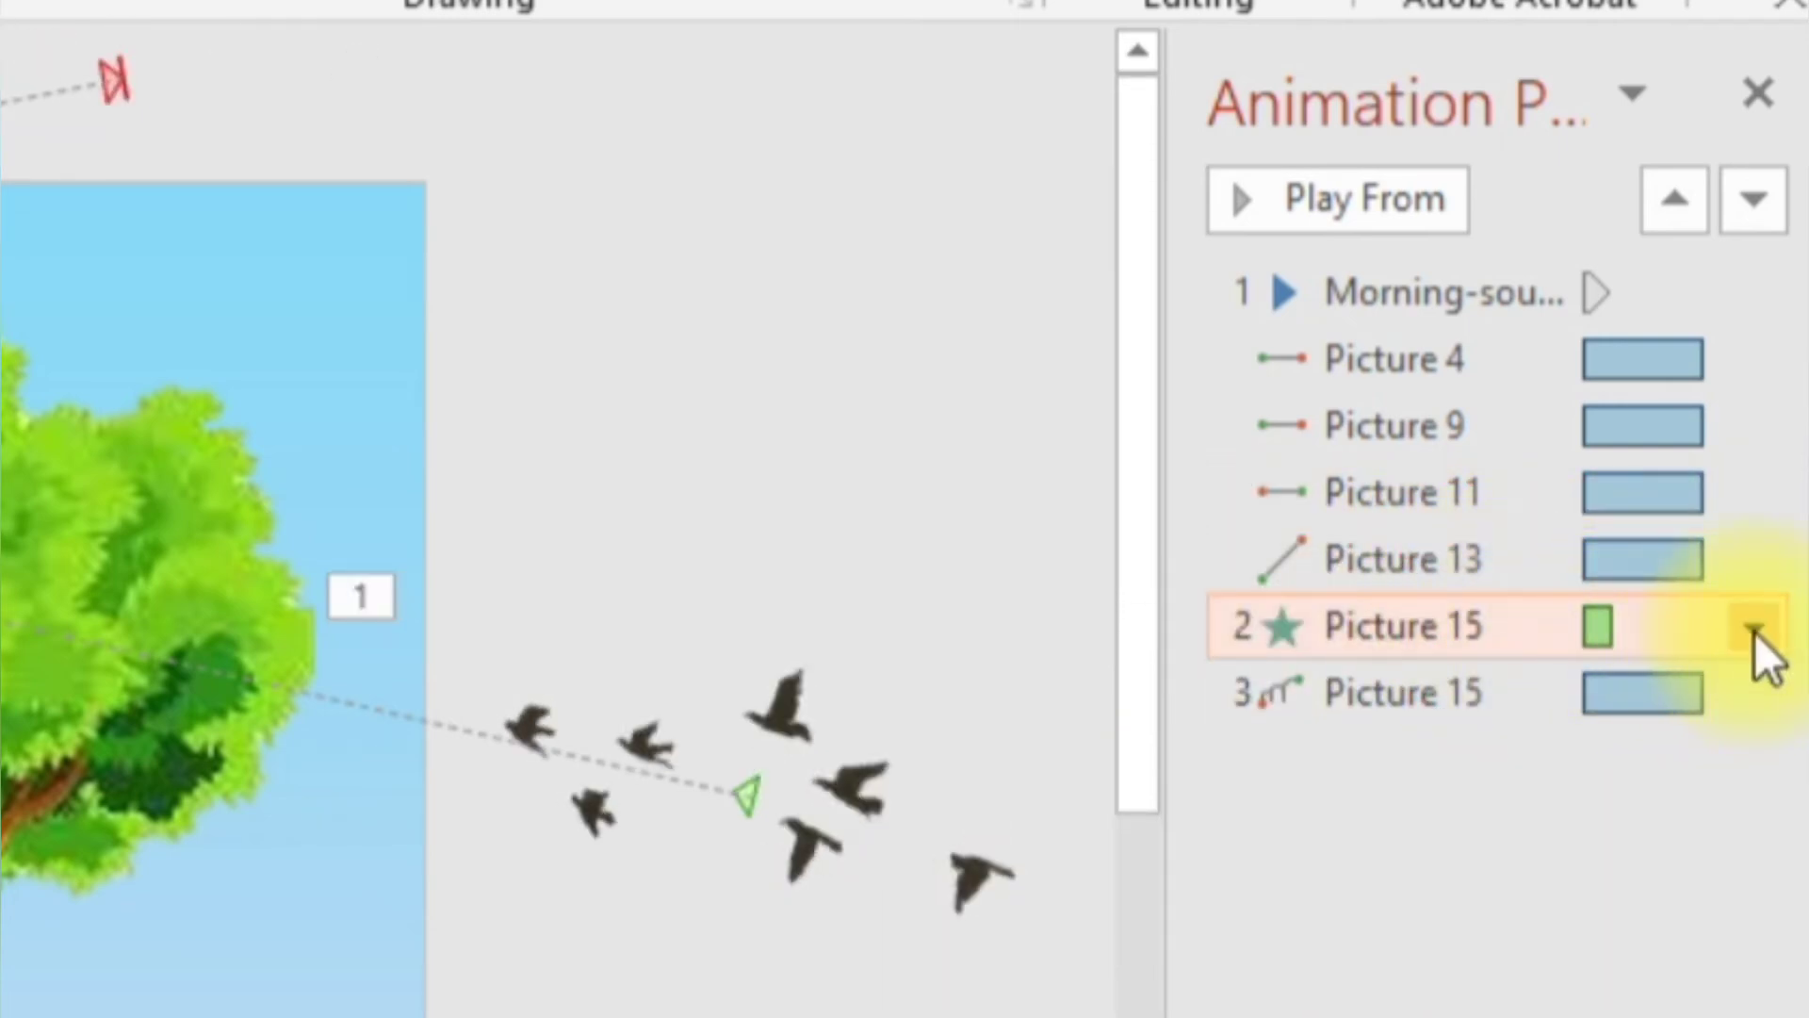
left_click(1754, 628)
left_click(1641, 531)
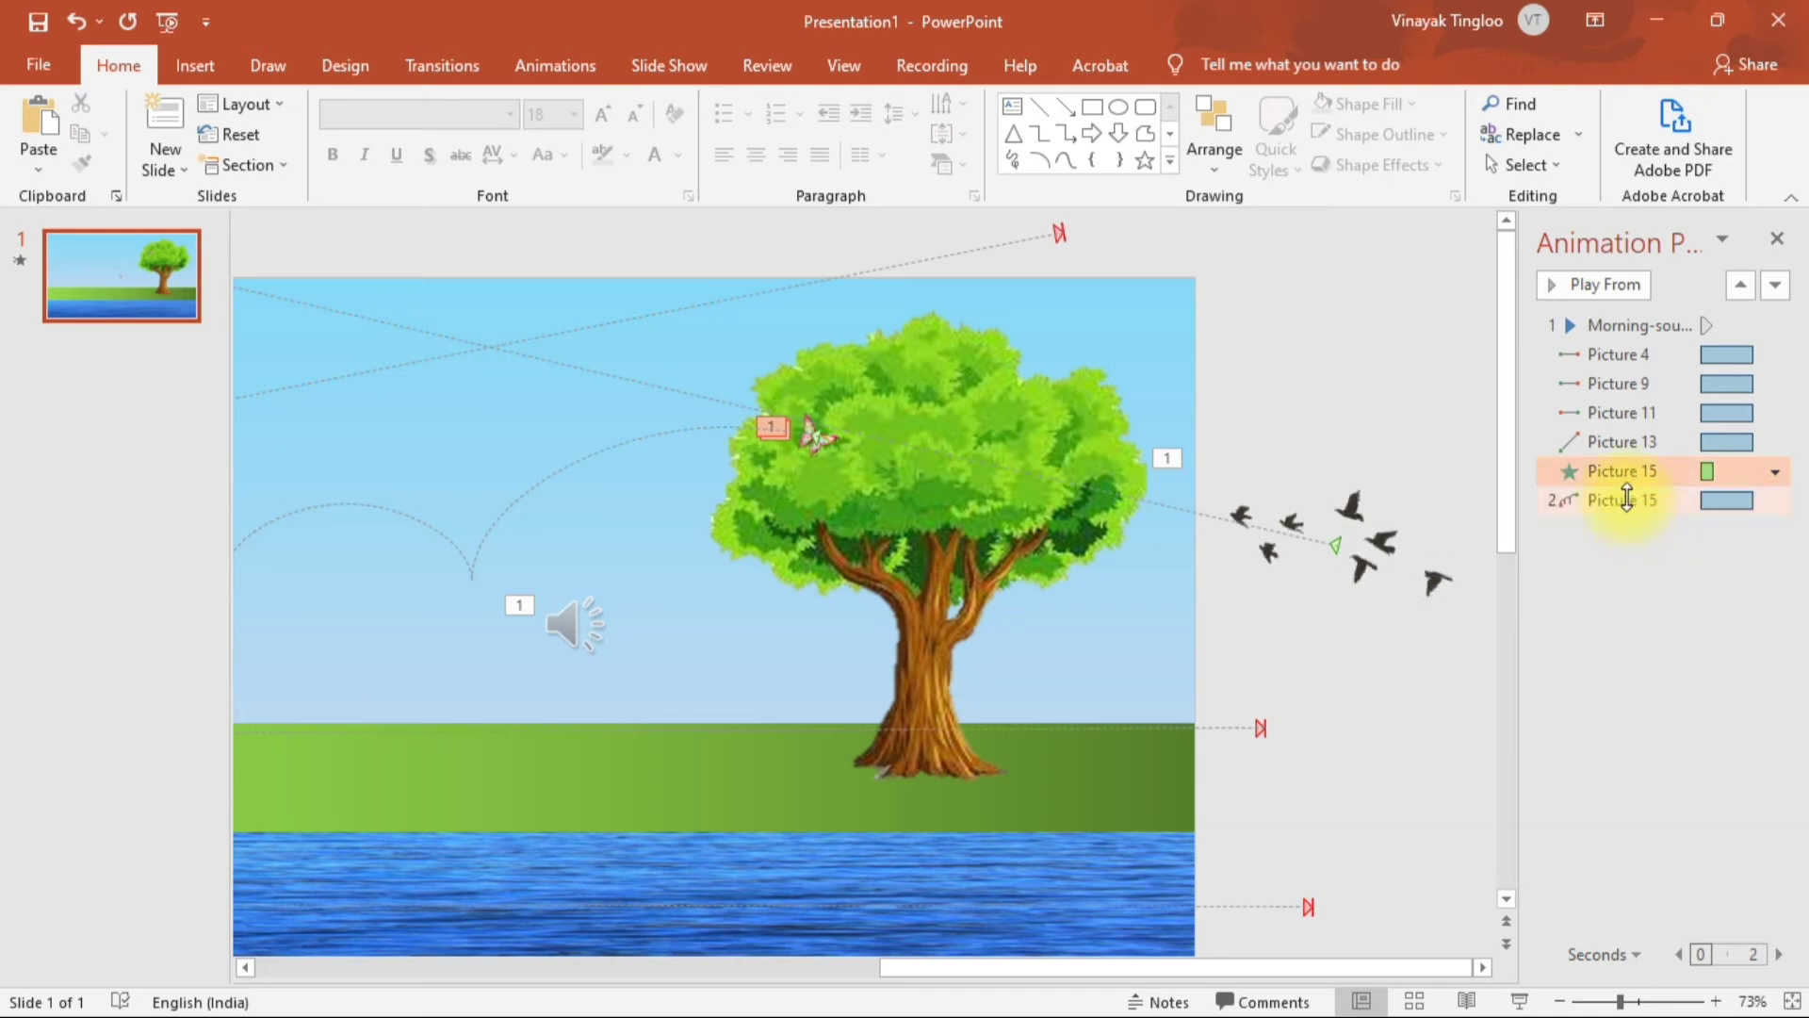
left_click(1776, 510)
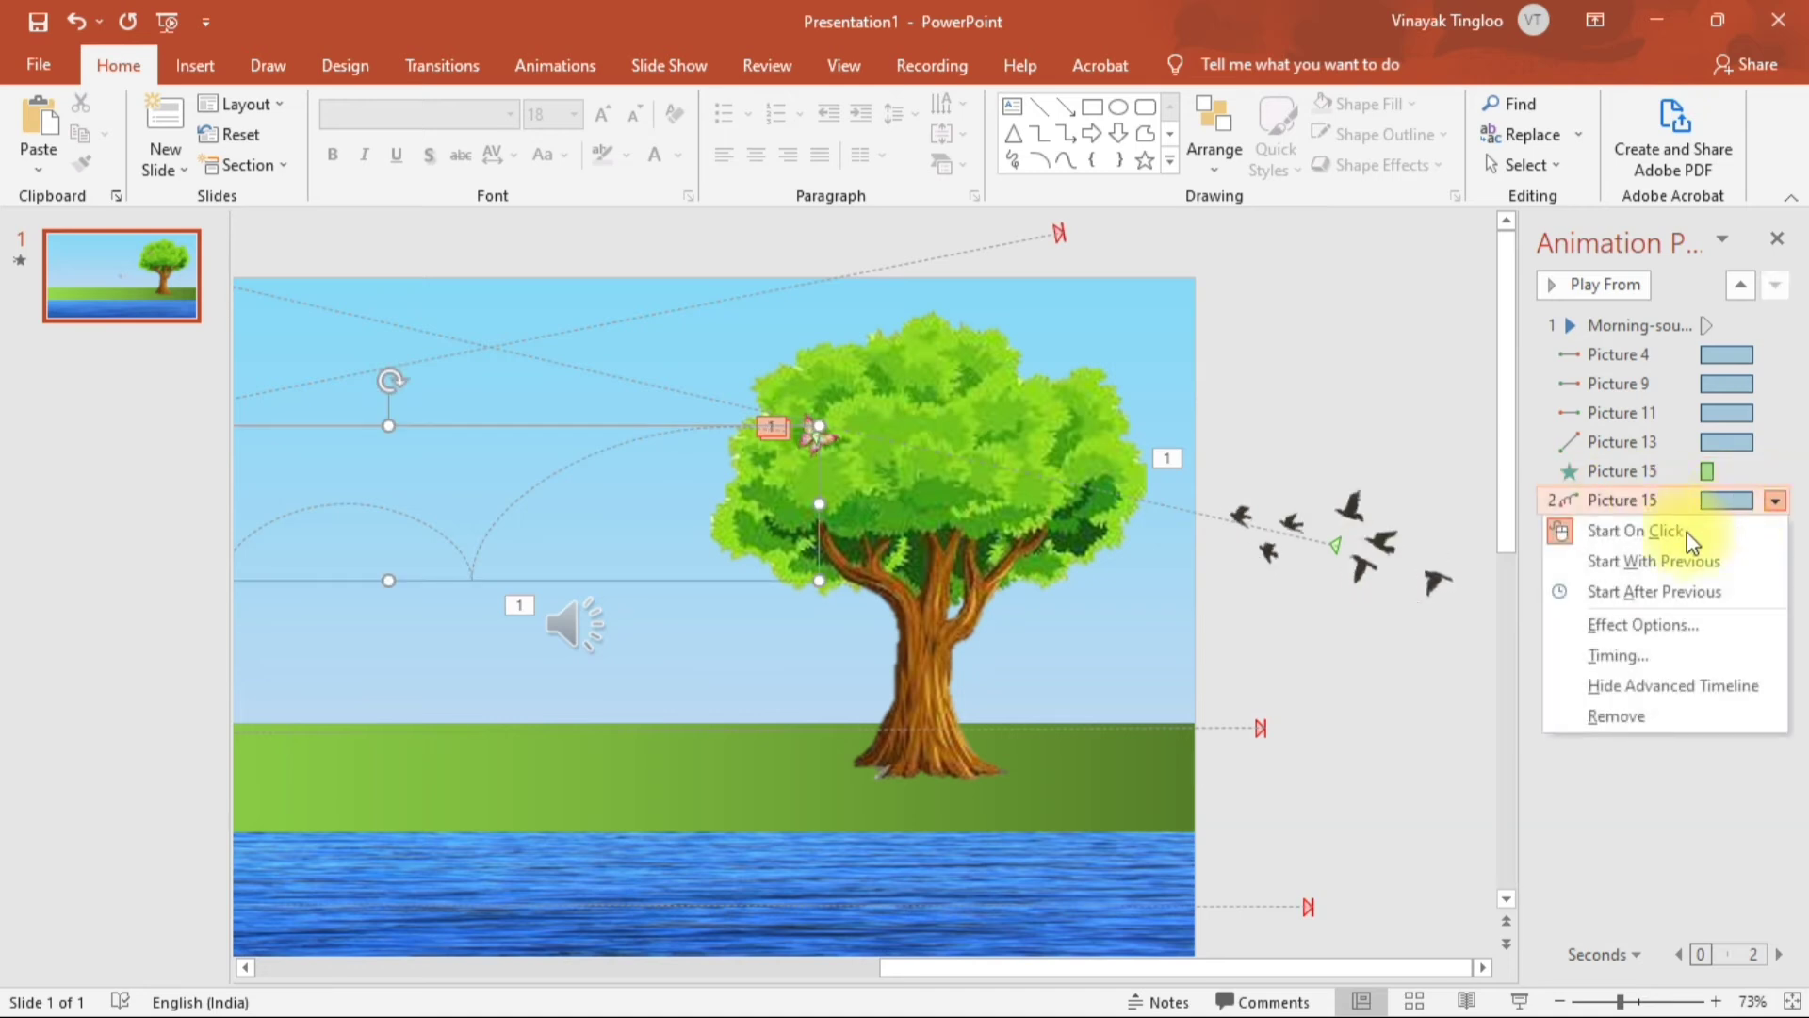
left_click(1651, 563)
Move the audio icon off the slide, beside its left edge between the birds and the boy
left_click_drag(1213, 972, 985, 968)
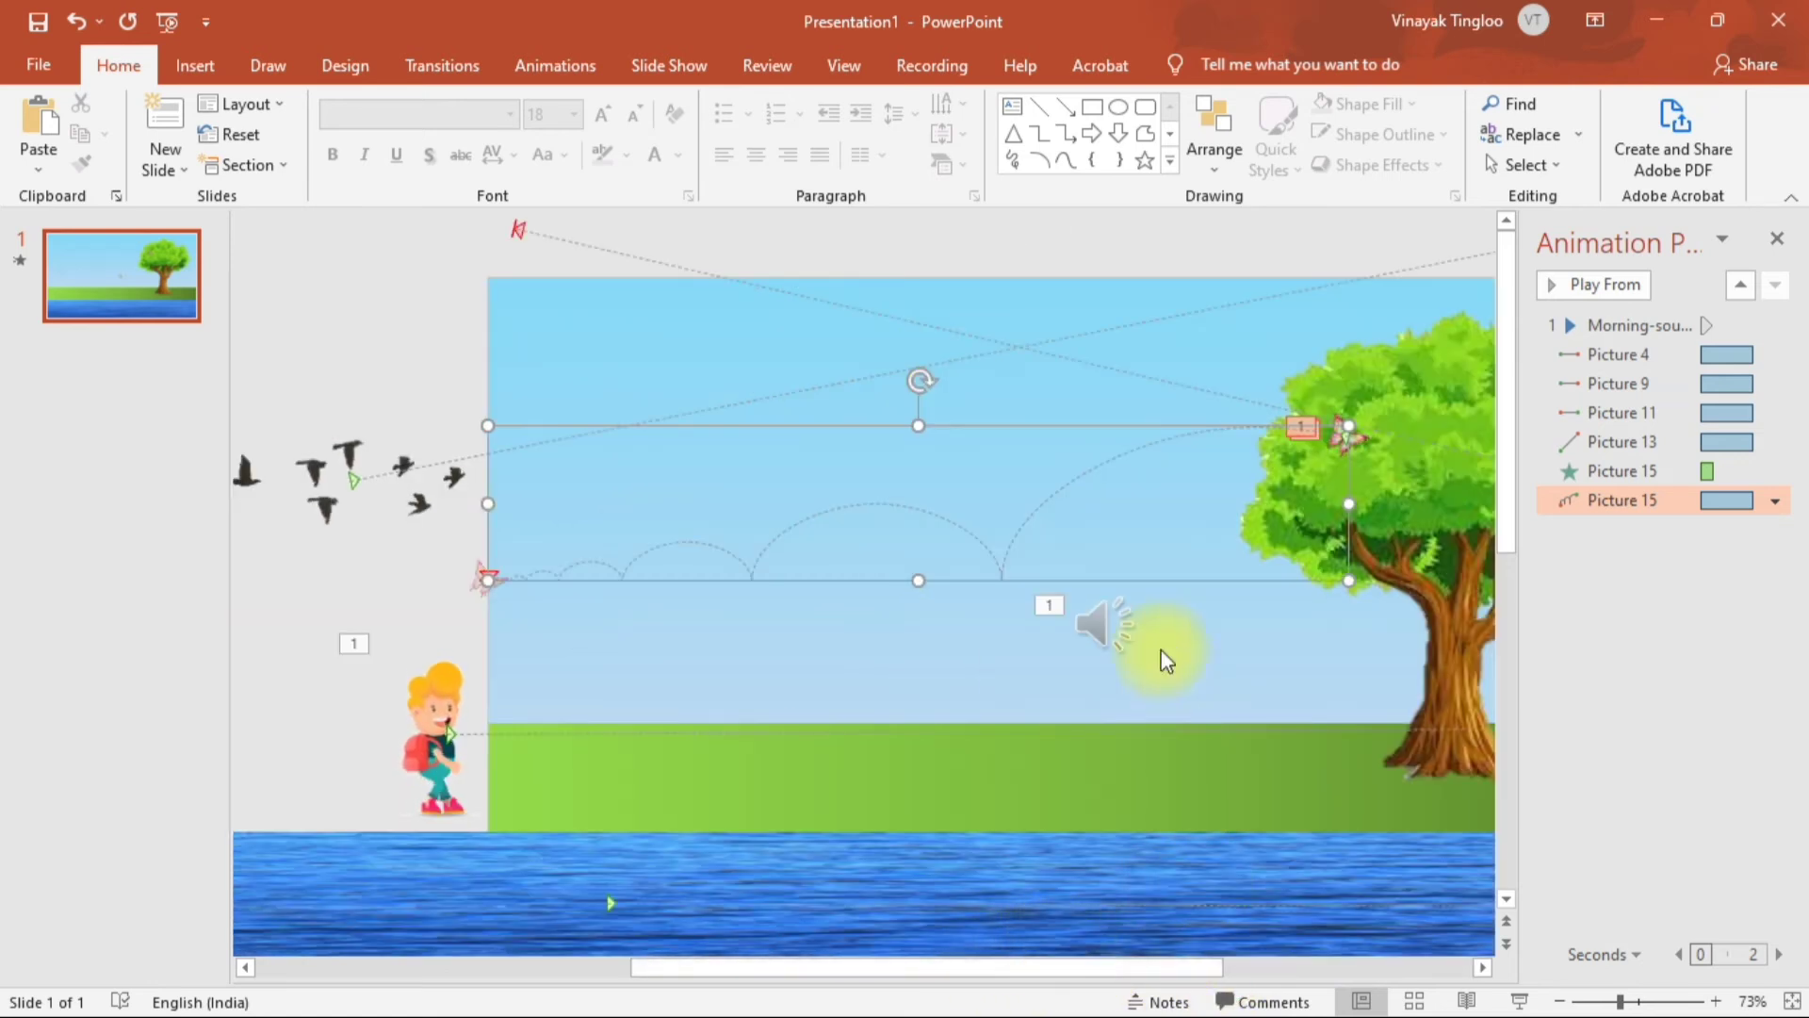
left_click_drag(1102, 625, 387, 589)
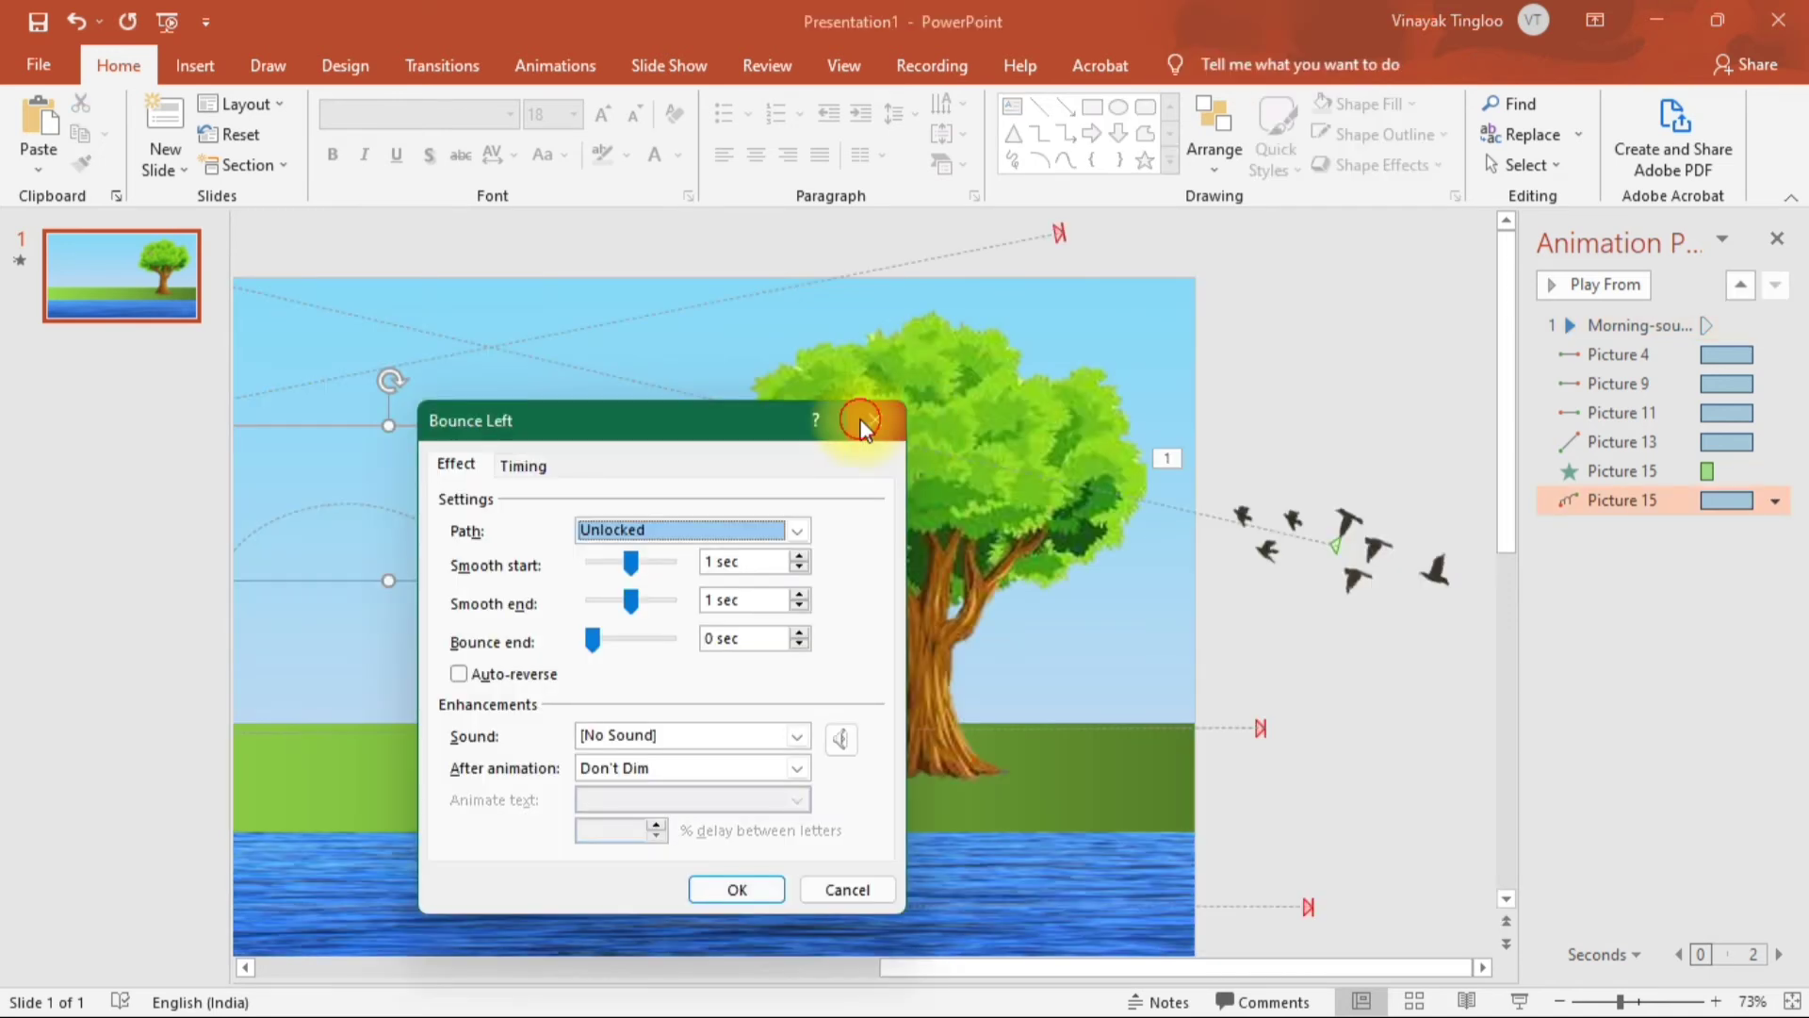
left_click(861, 416)
left_click(1656, 656)
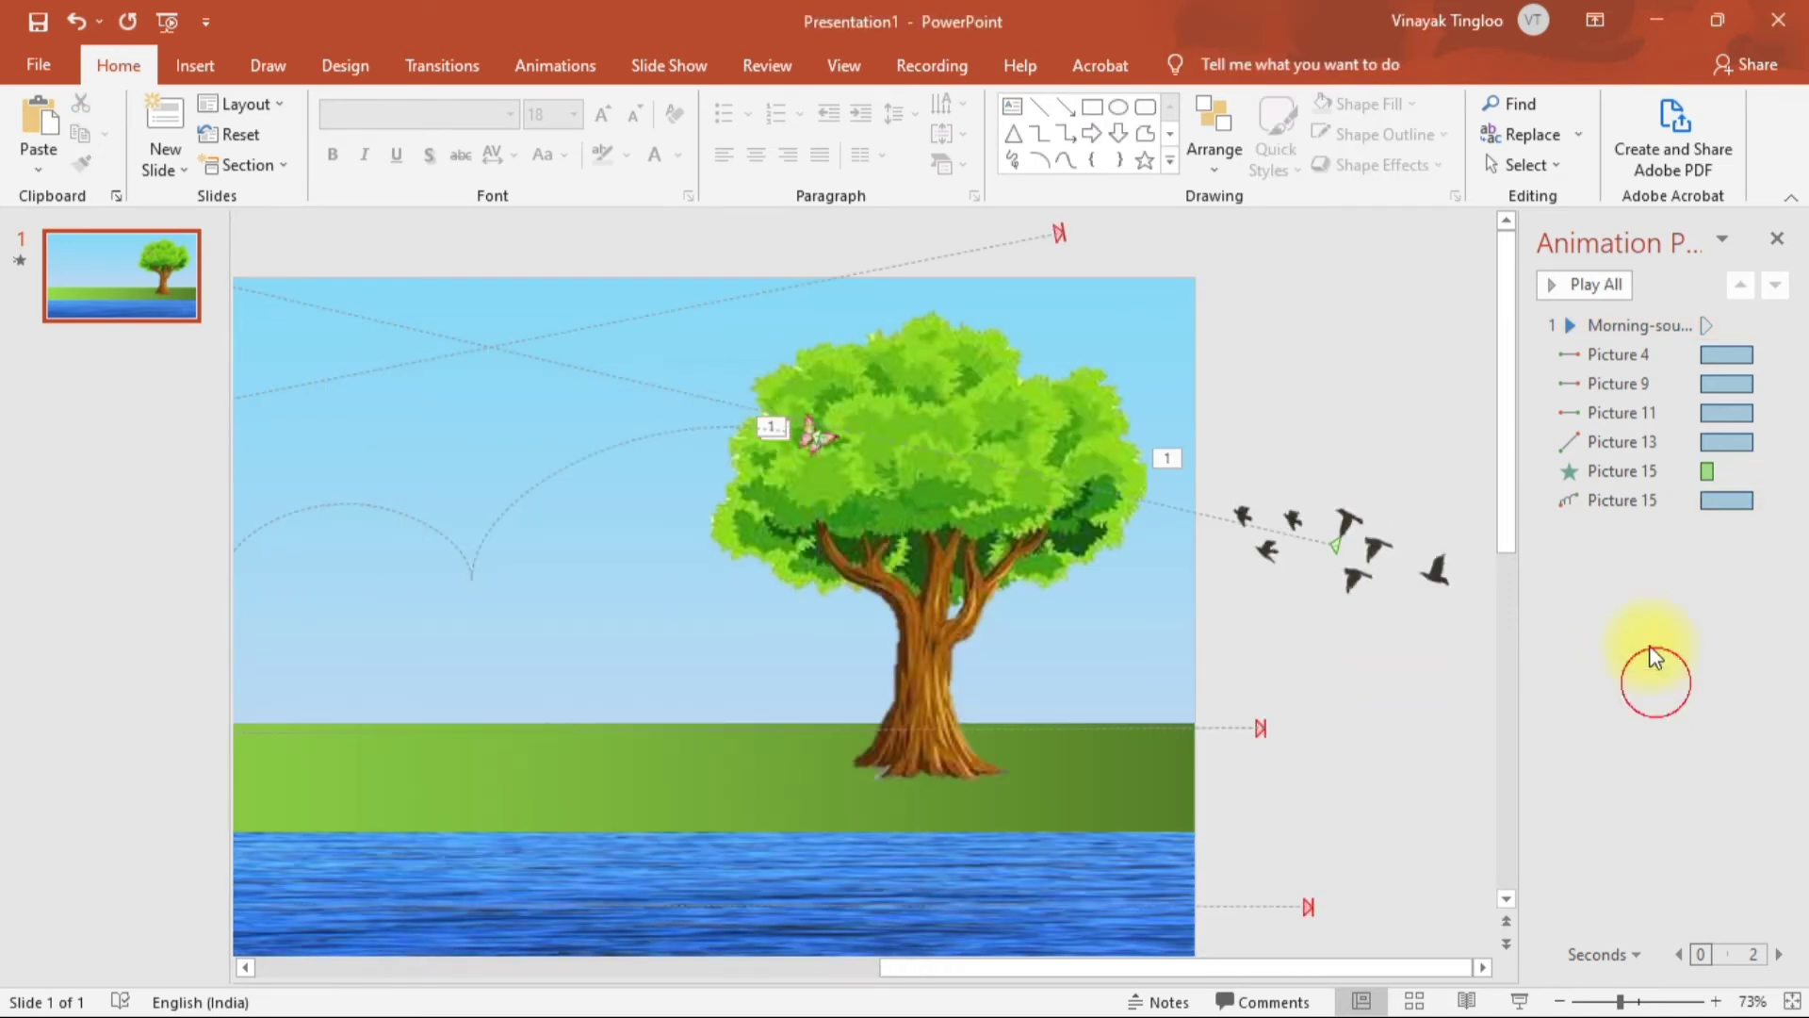
Set the duration of Picture 4's motion path to 3 seconds (Slow)
left_click(1636, 356)
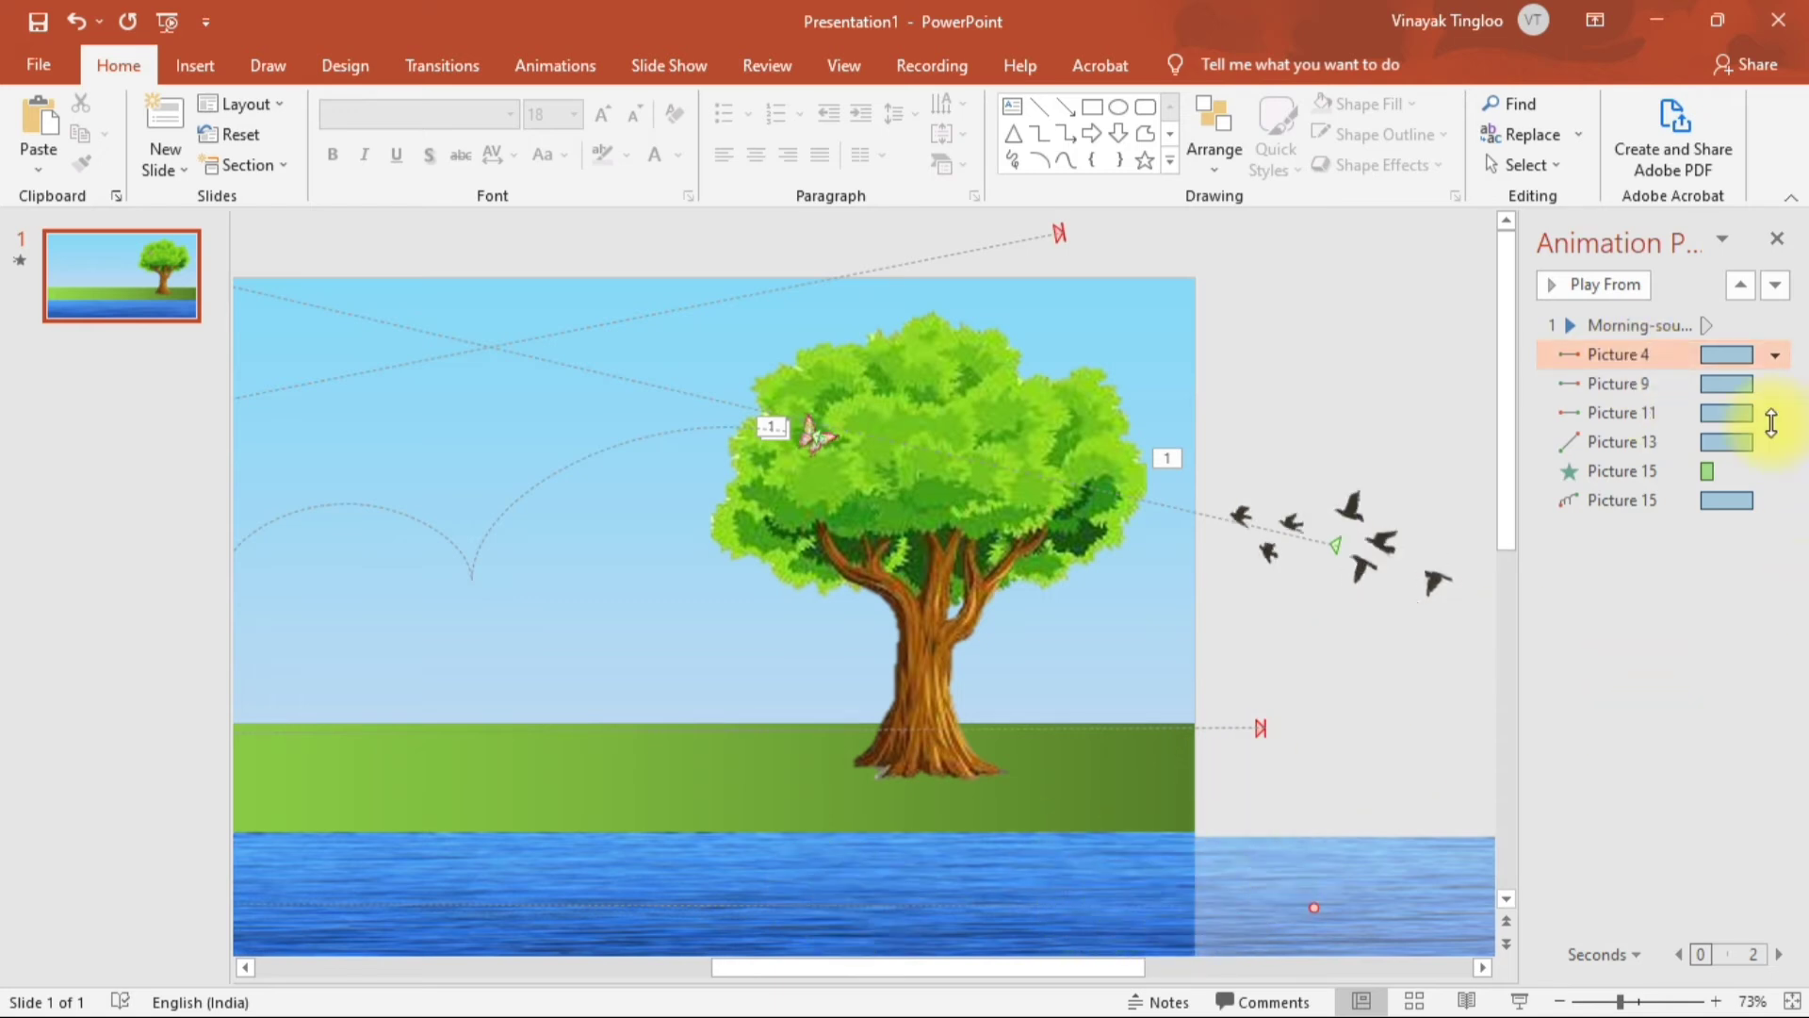
left_click(1775, 355)
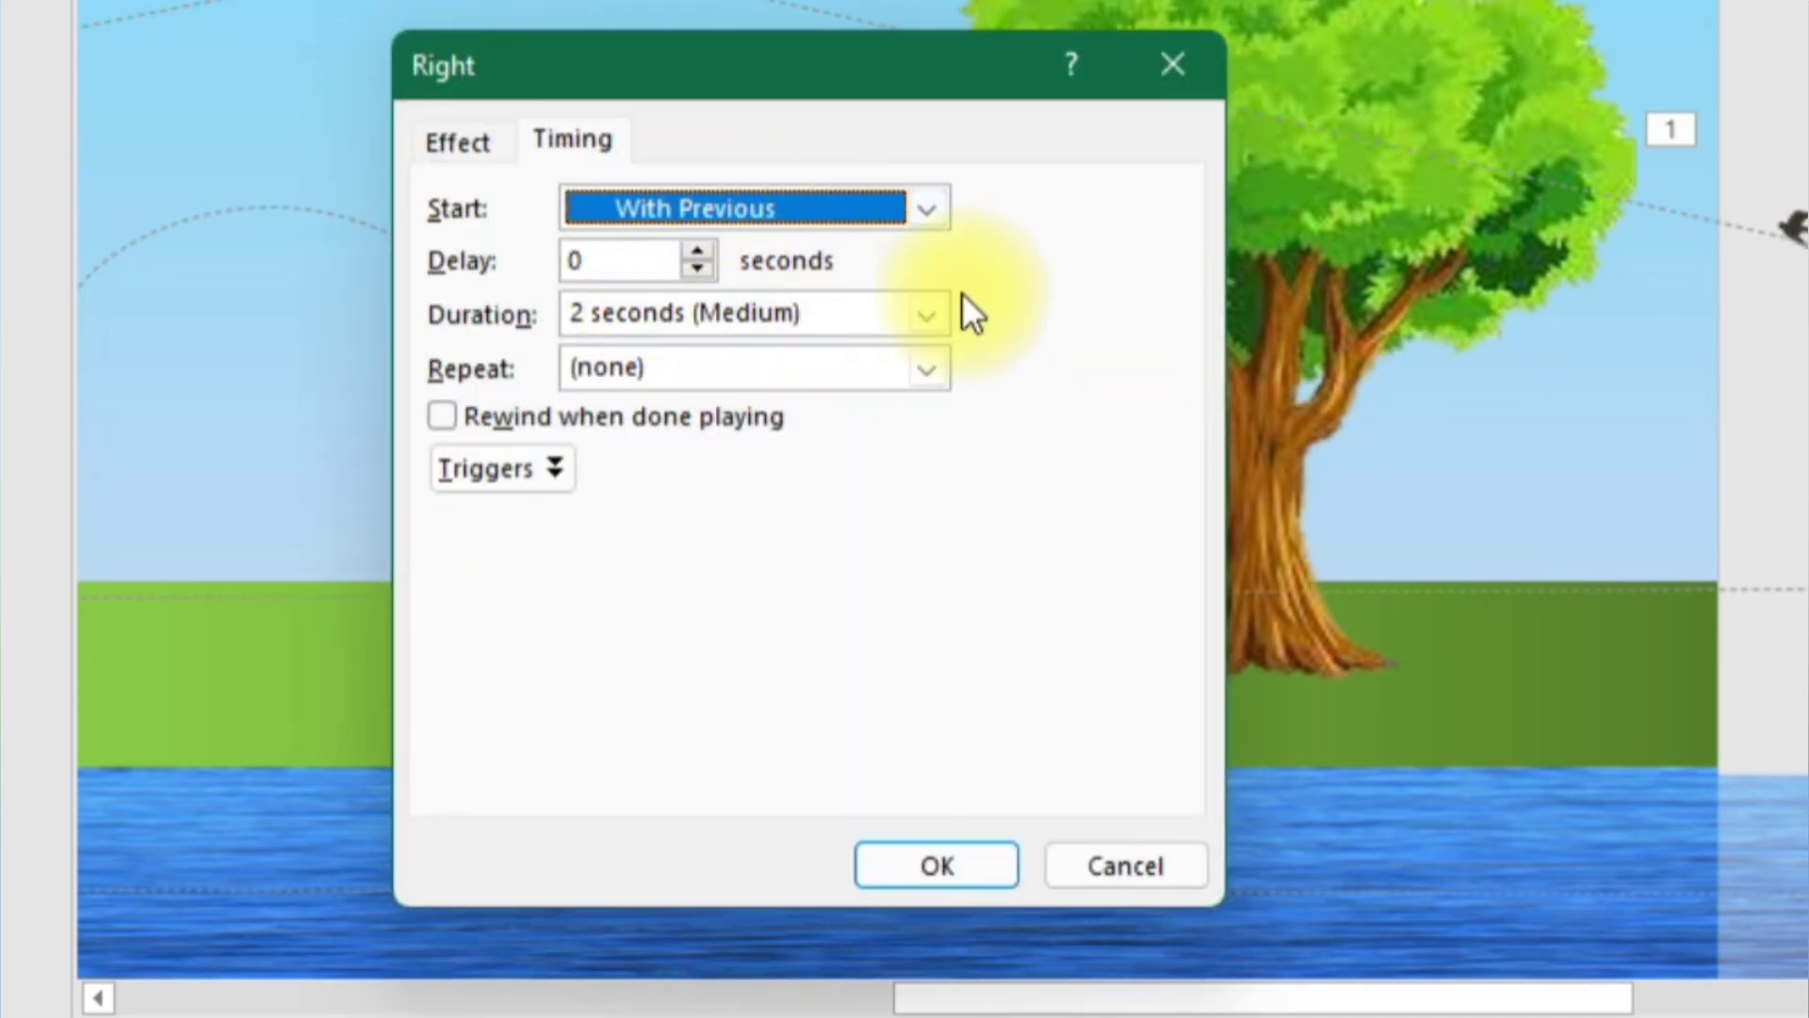
left_click(925, 313)
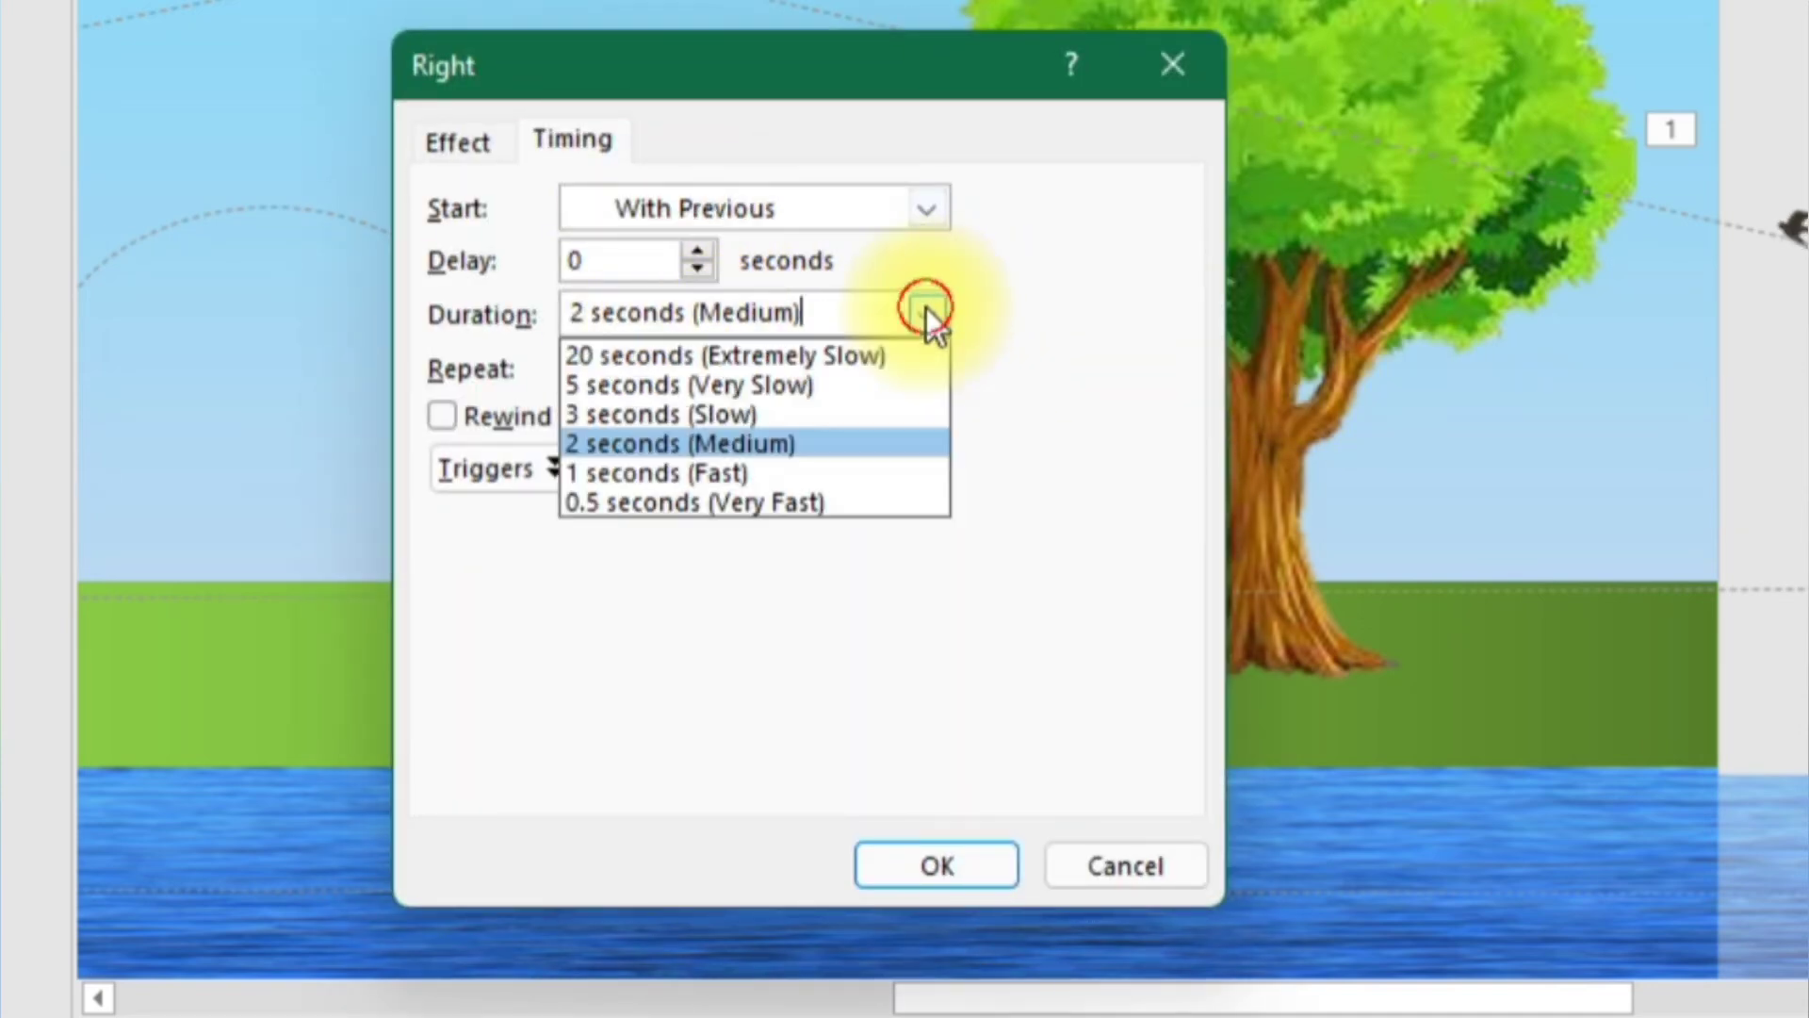
left_click(754, 414)
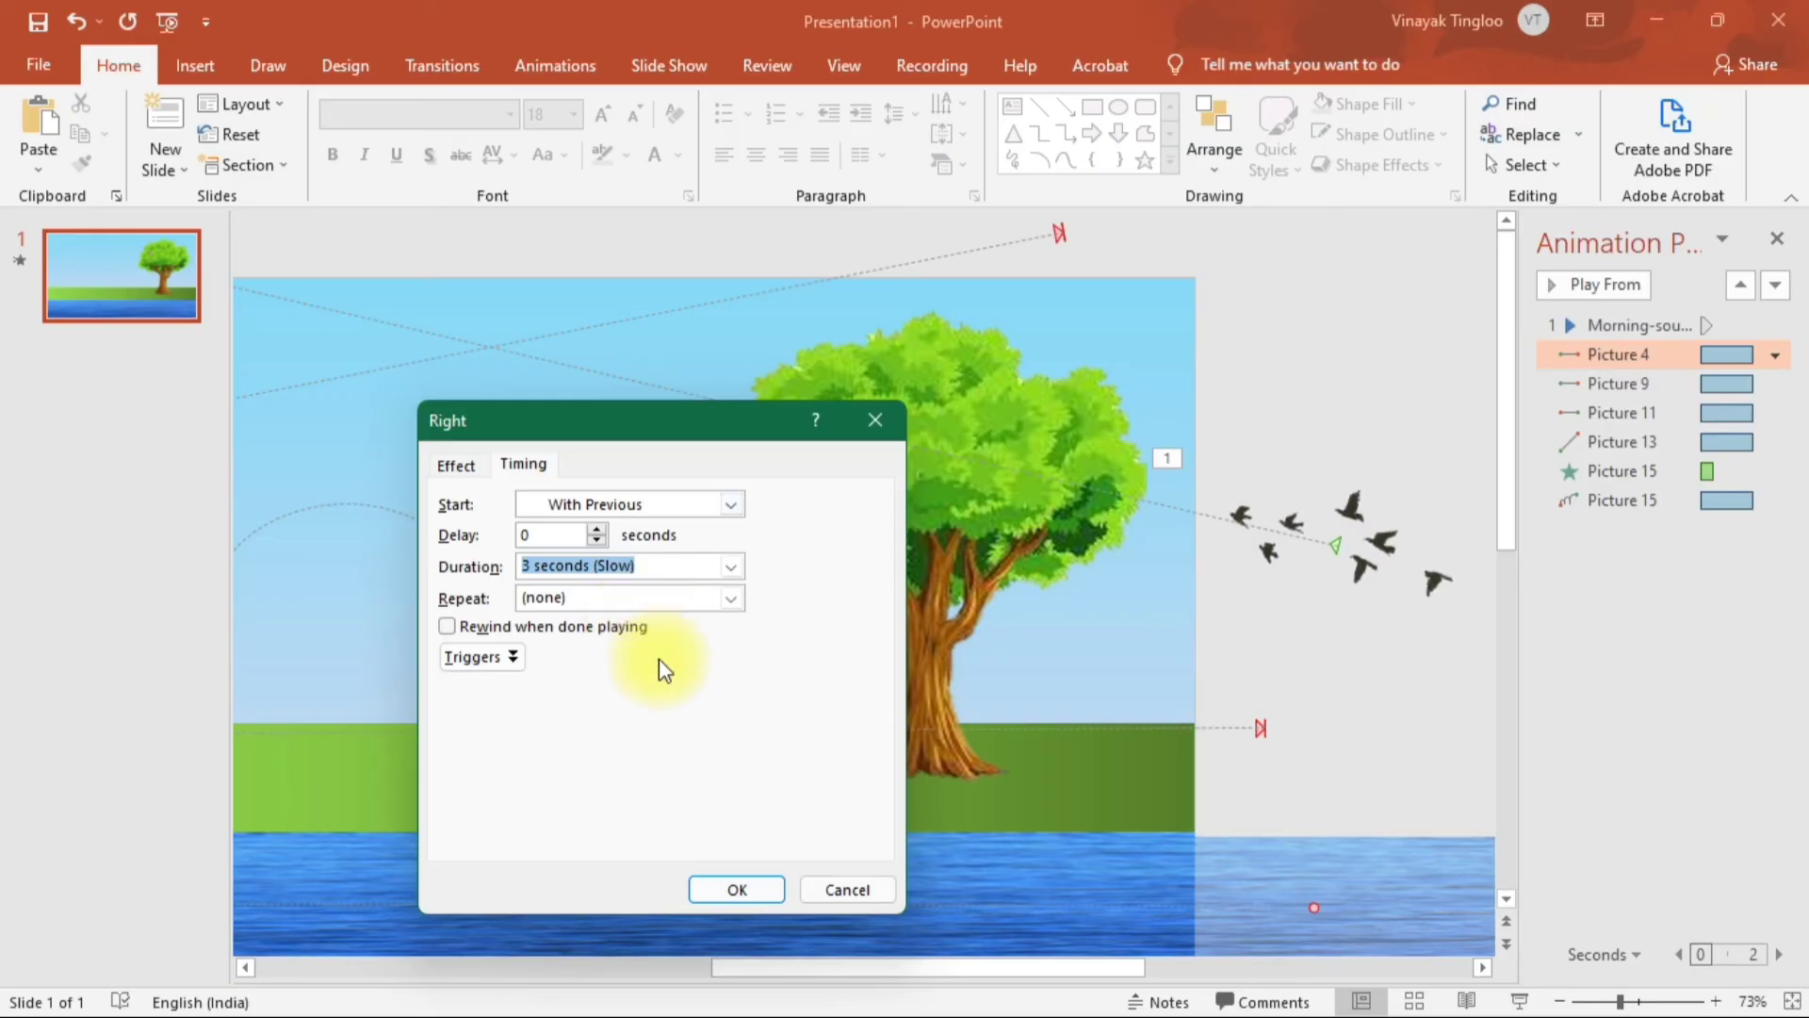
left_click(733, 889)
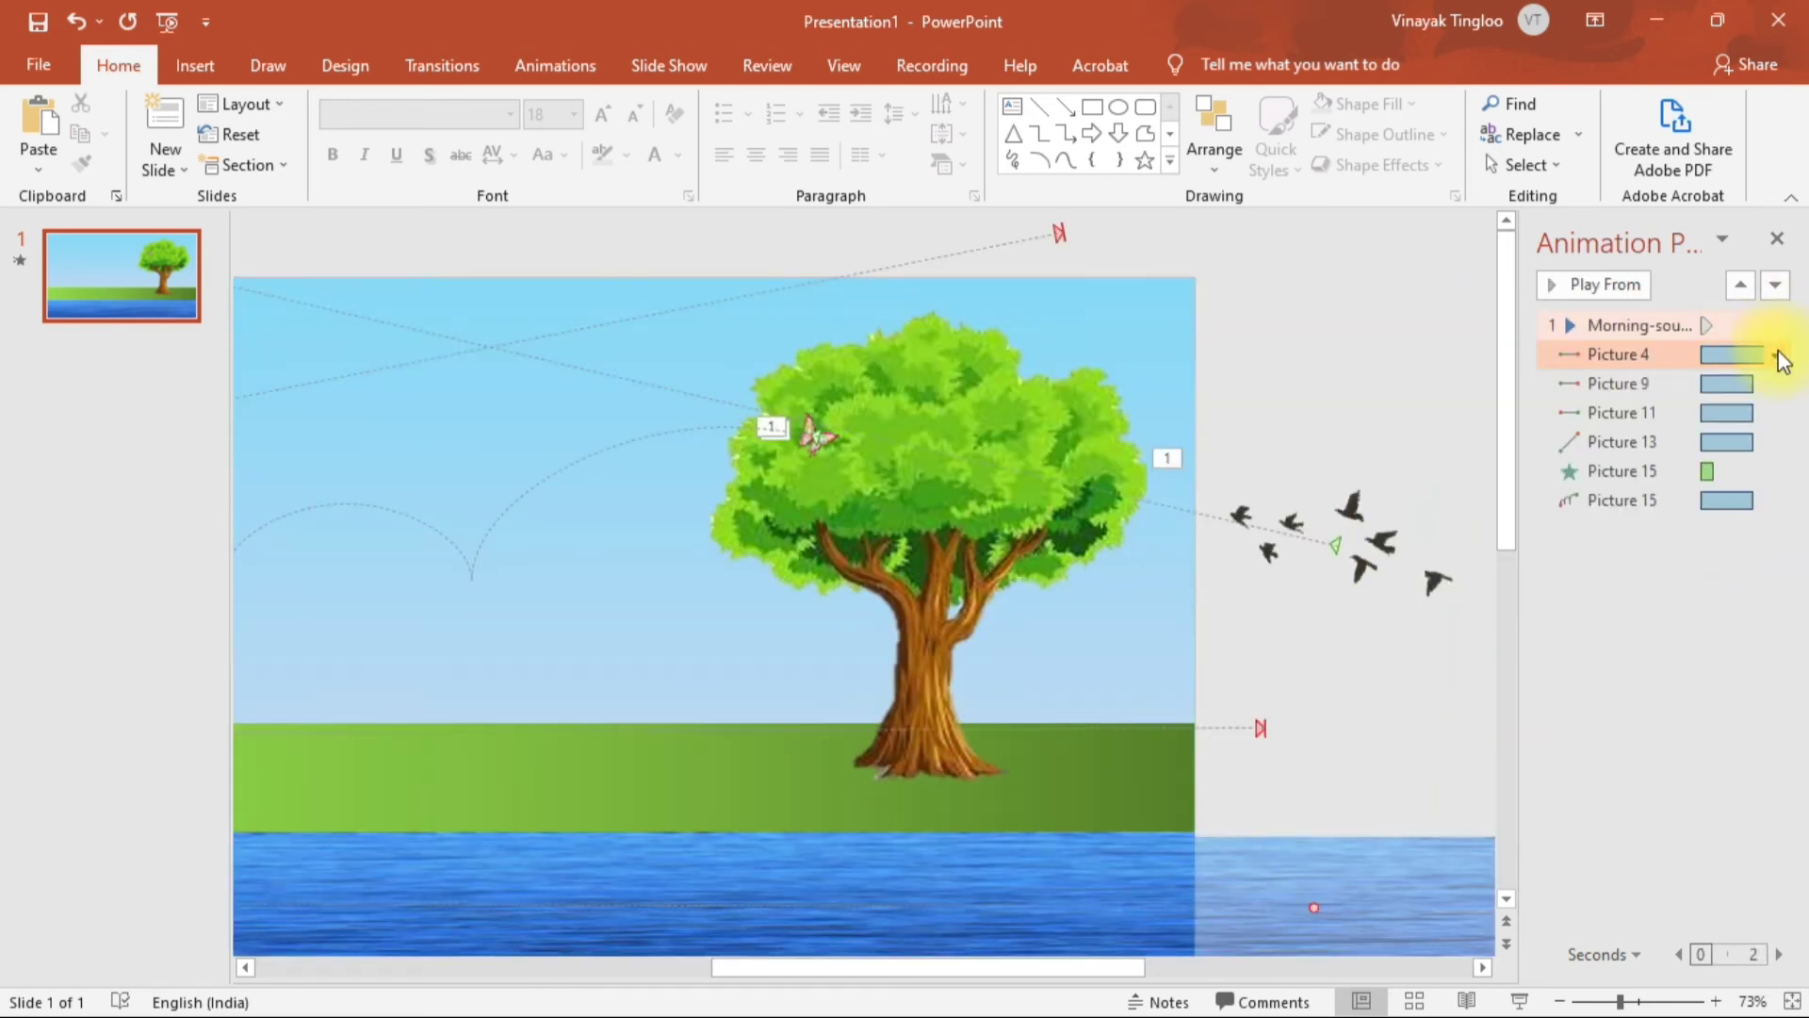
Set Picture 4's smooth start and smooth end to 0 sec and its duration to 5 seconds (Very Slow)
left_click(1777, 359)
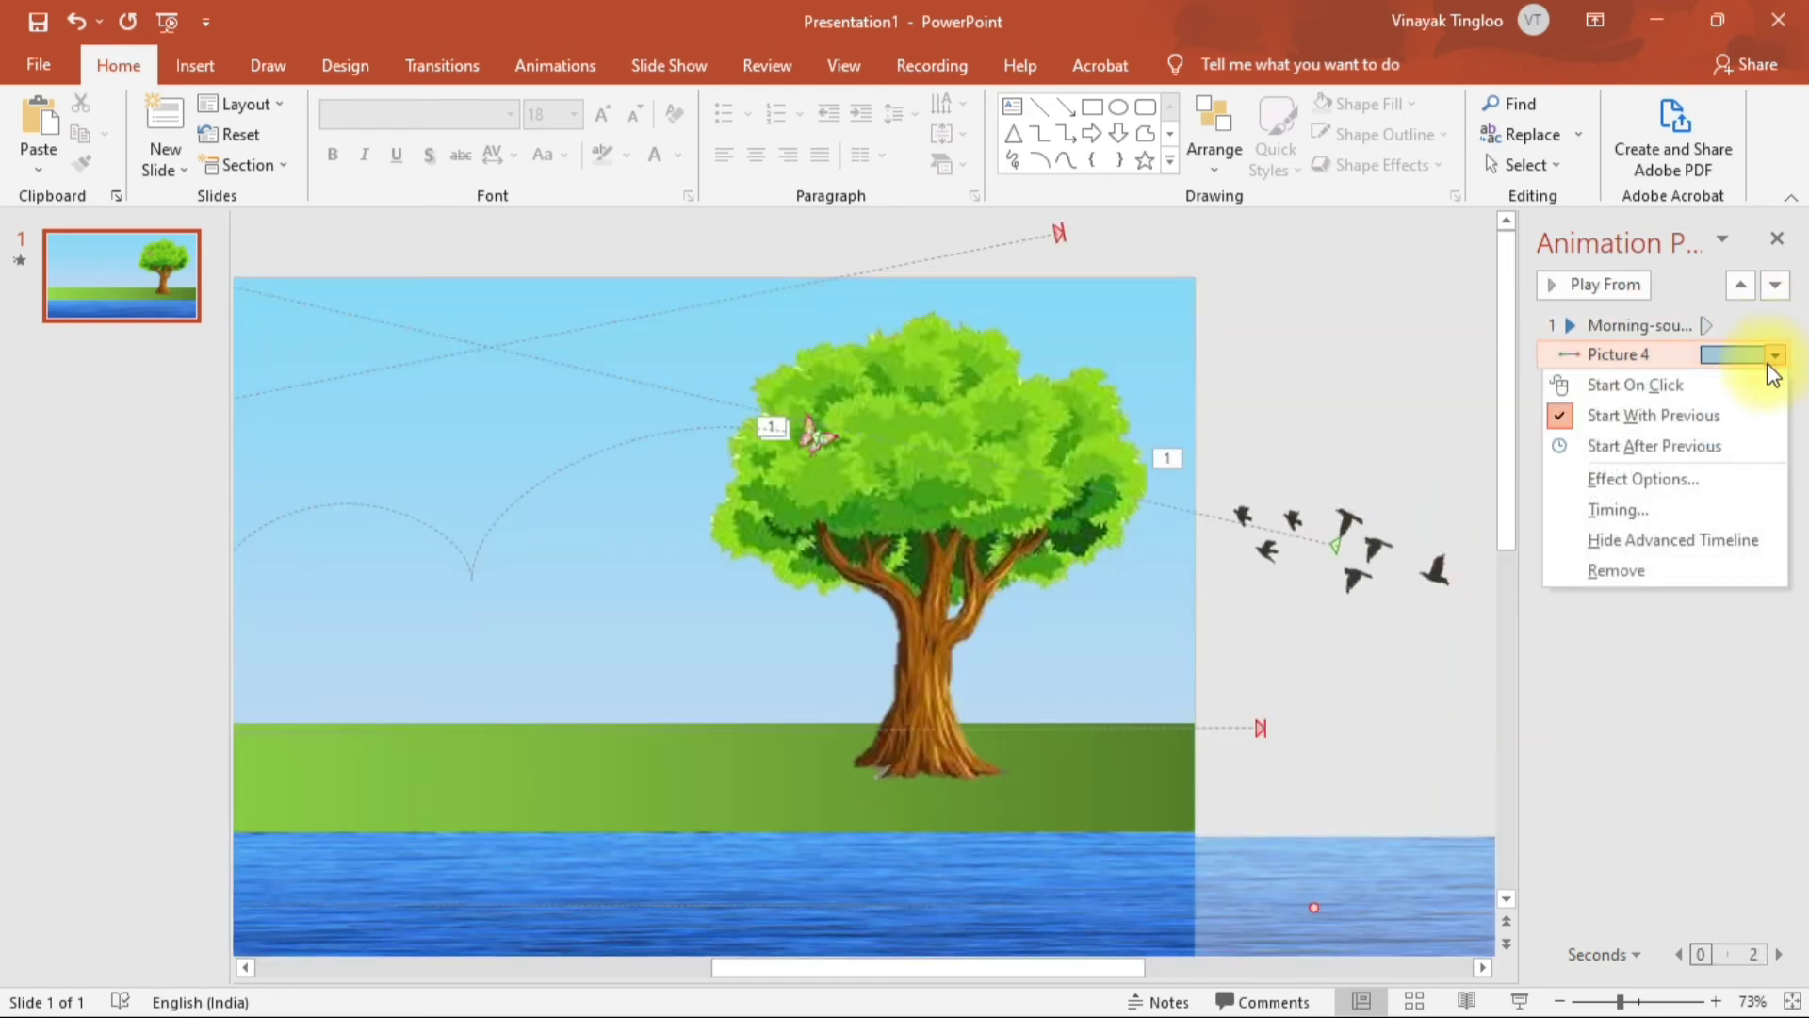
left_click(1651, 480)
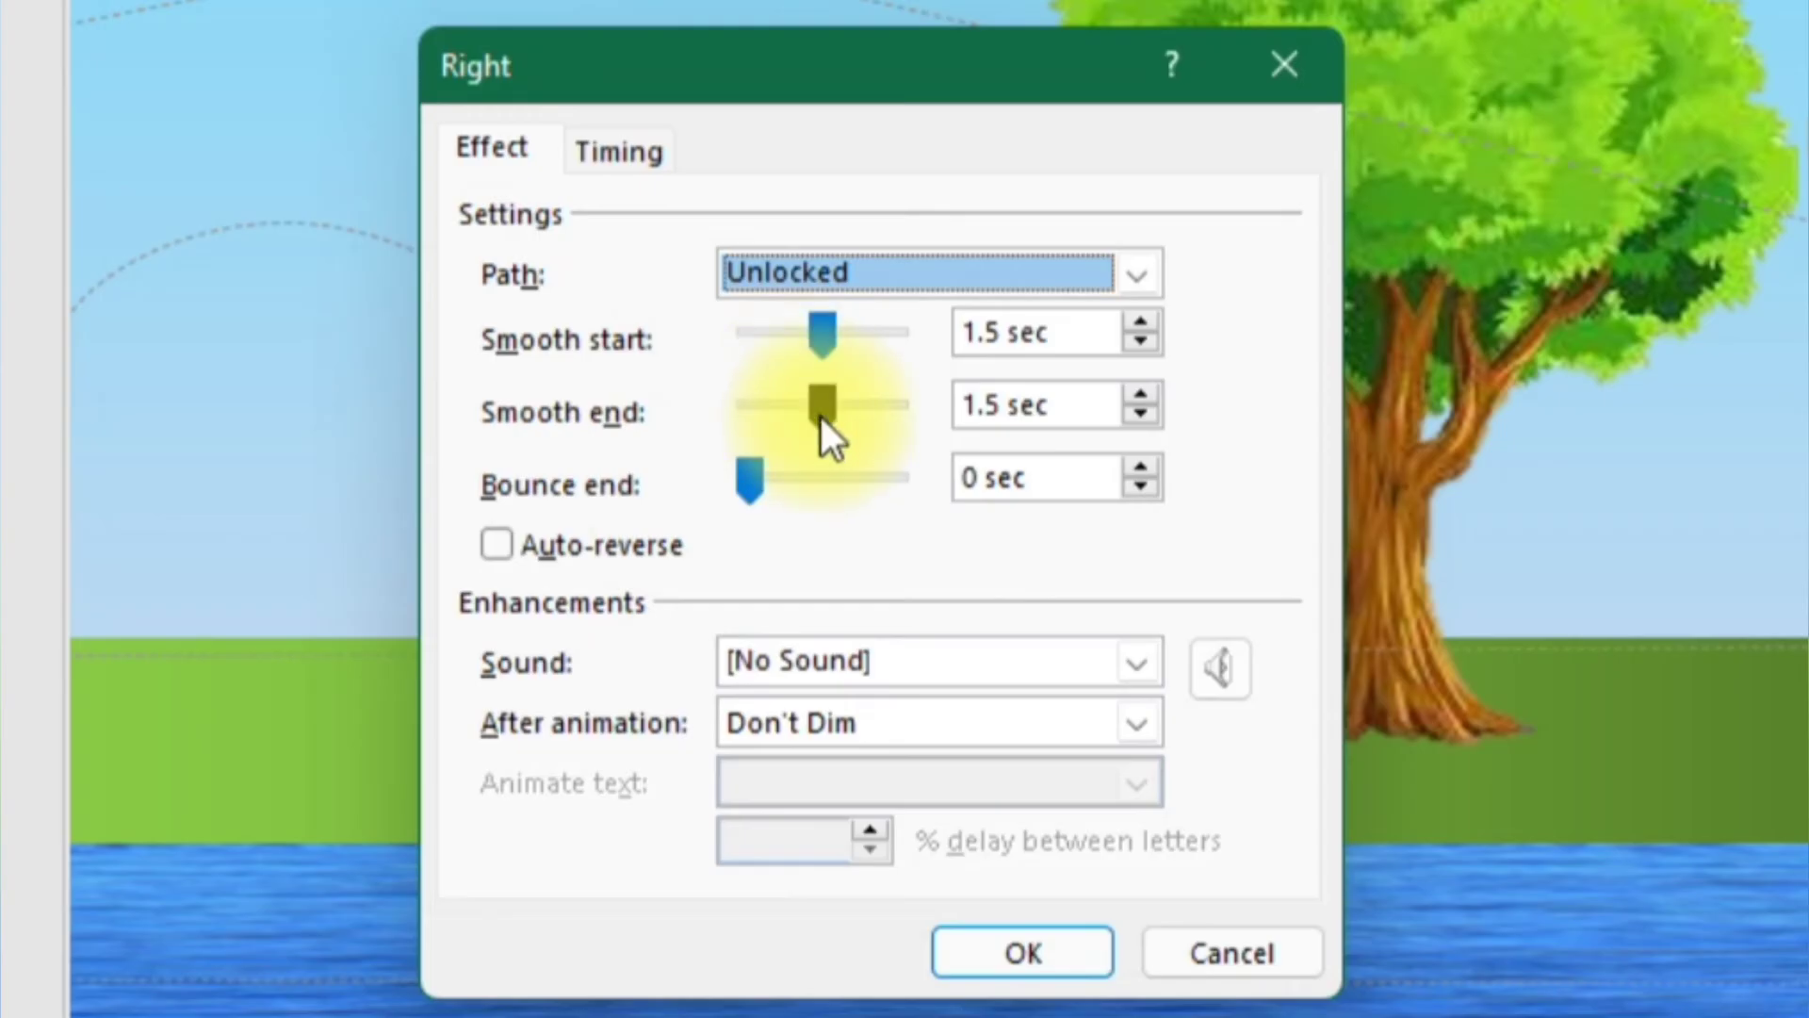
left_click_drag(627, 600, 608, 599)
left_click_drag(778, 412, 771, 431)
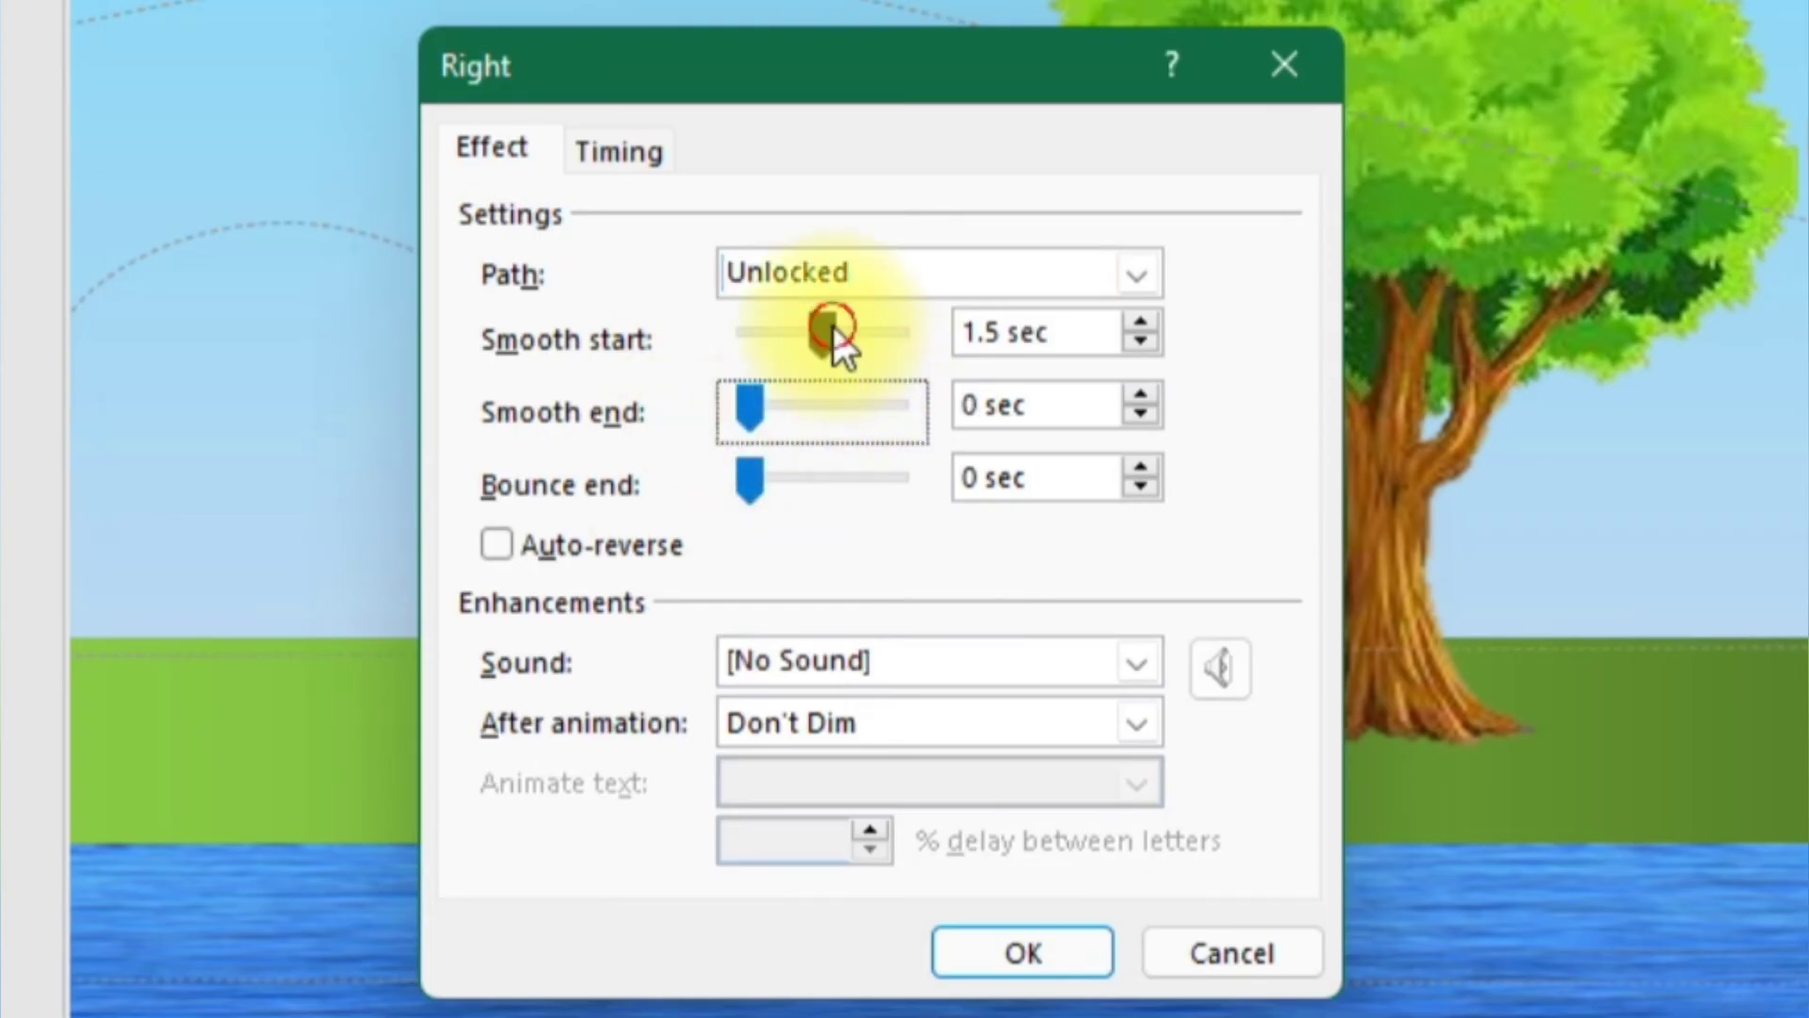
left_click_drag(828, 341, 695, 338)
left_click(618, 149)
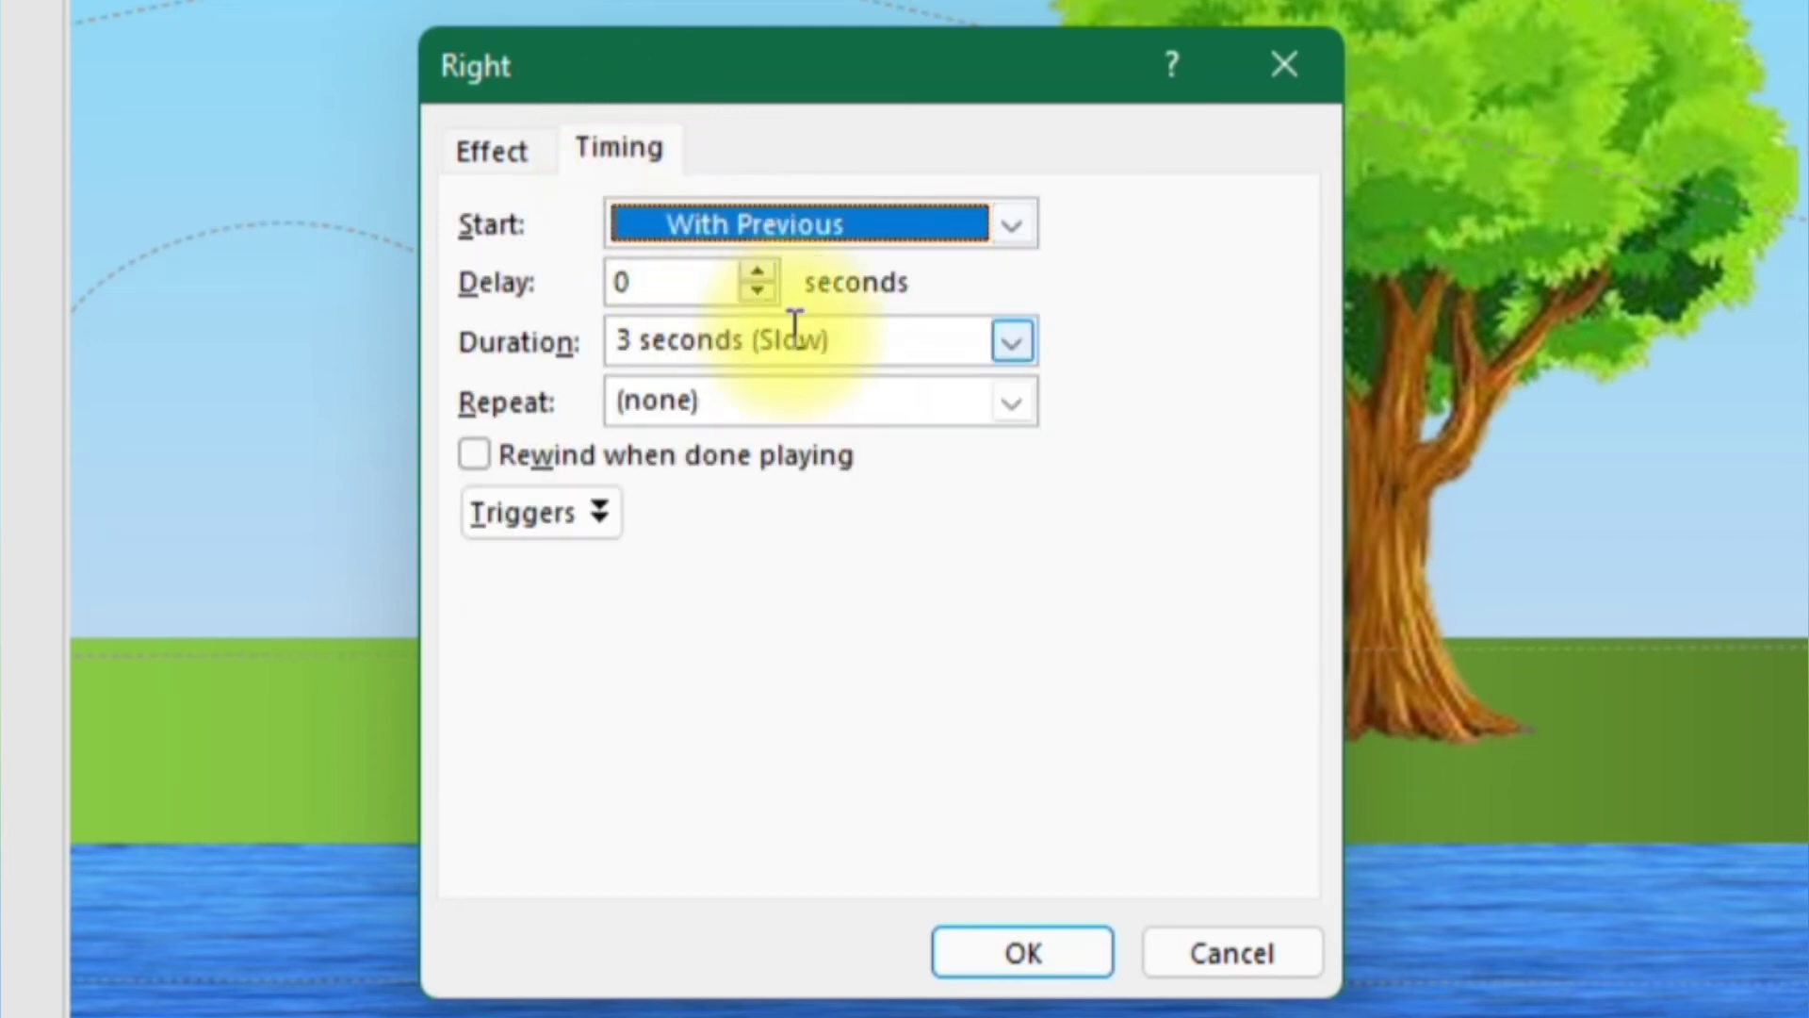
left_click(1011, 340)
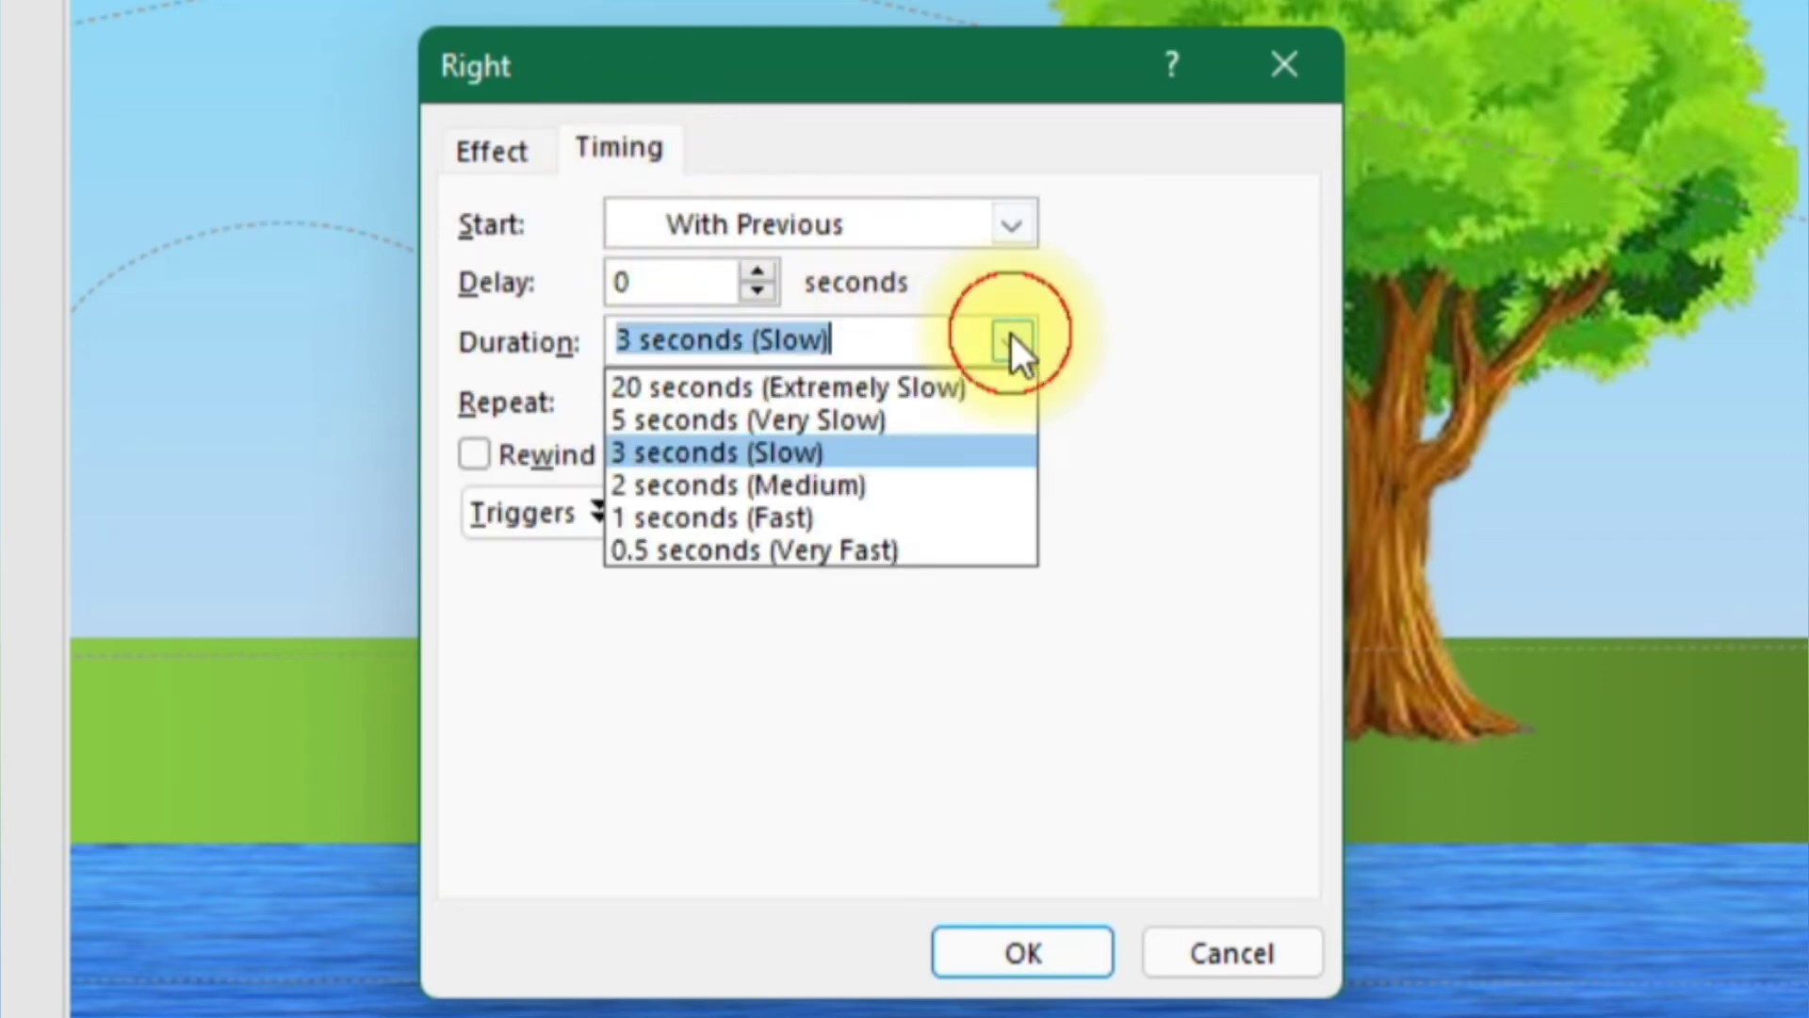
left_click(766, 421)
left_click(1021, 953)
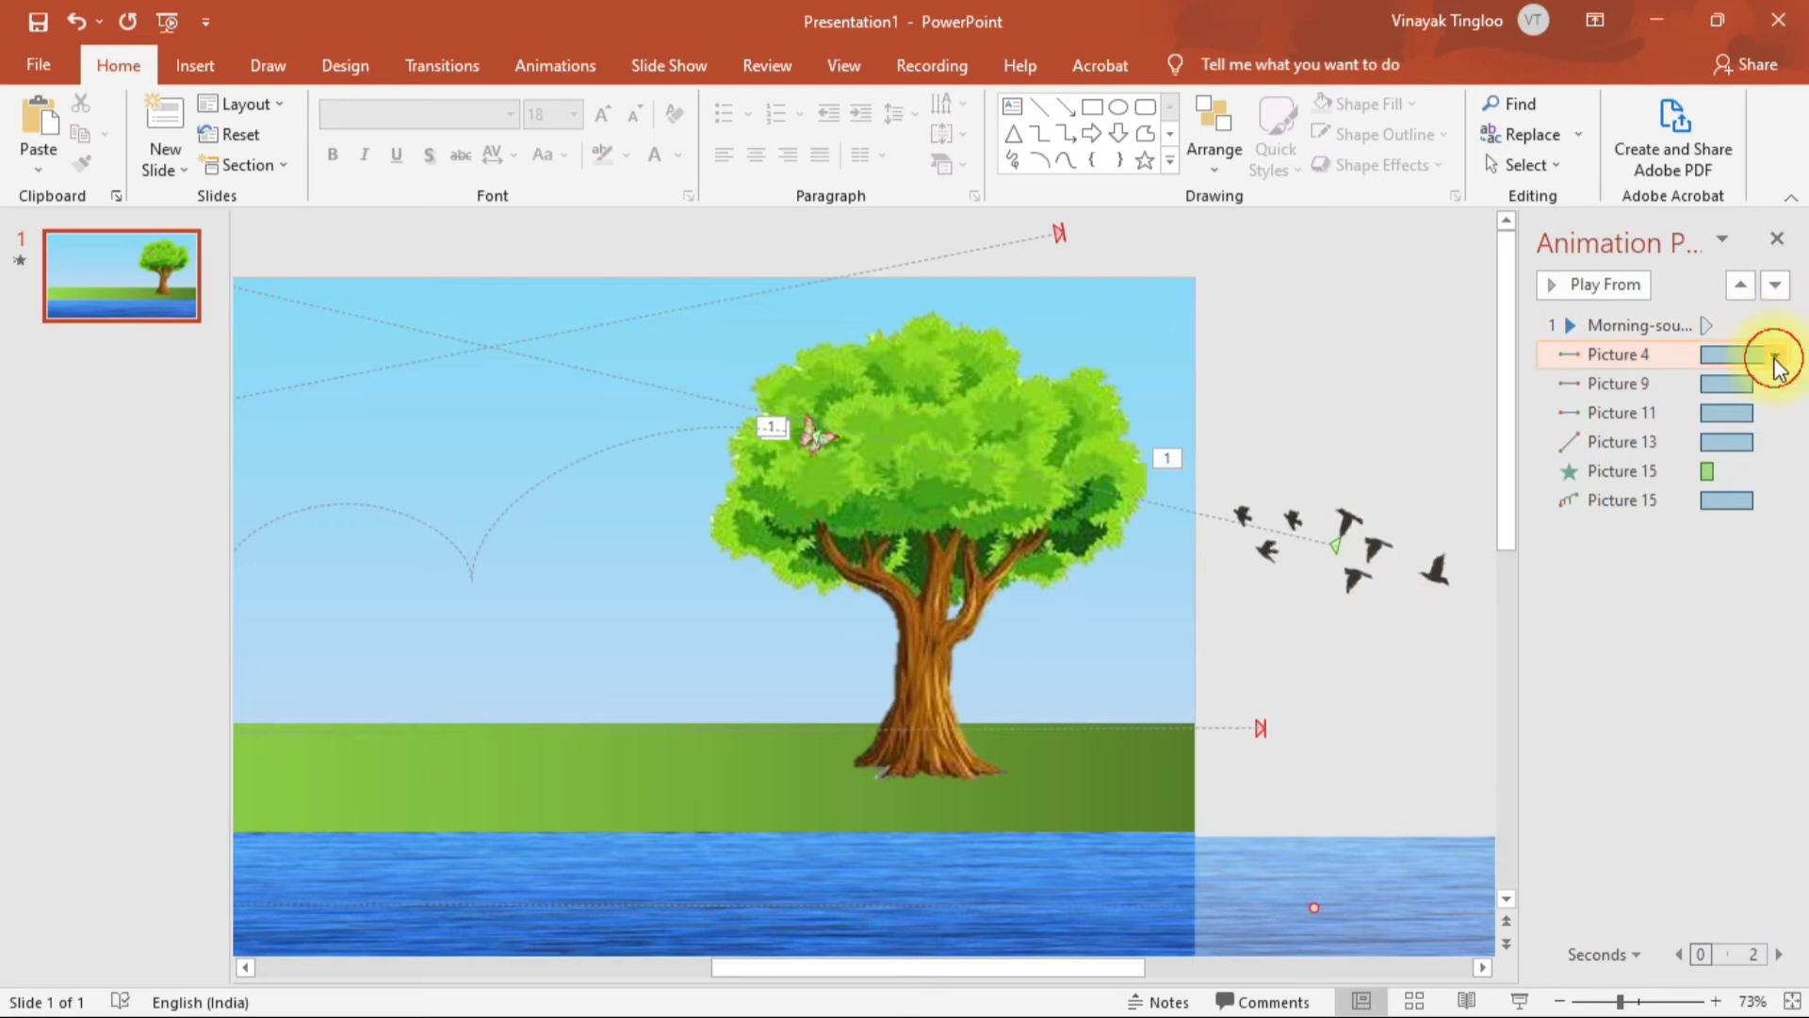
Set the duration of Picture 4's motion path to 20 seconds (Extremely Slow)
left_click(1775, 354)
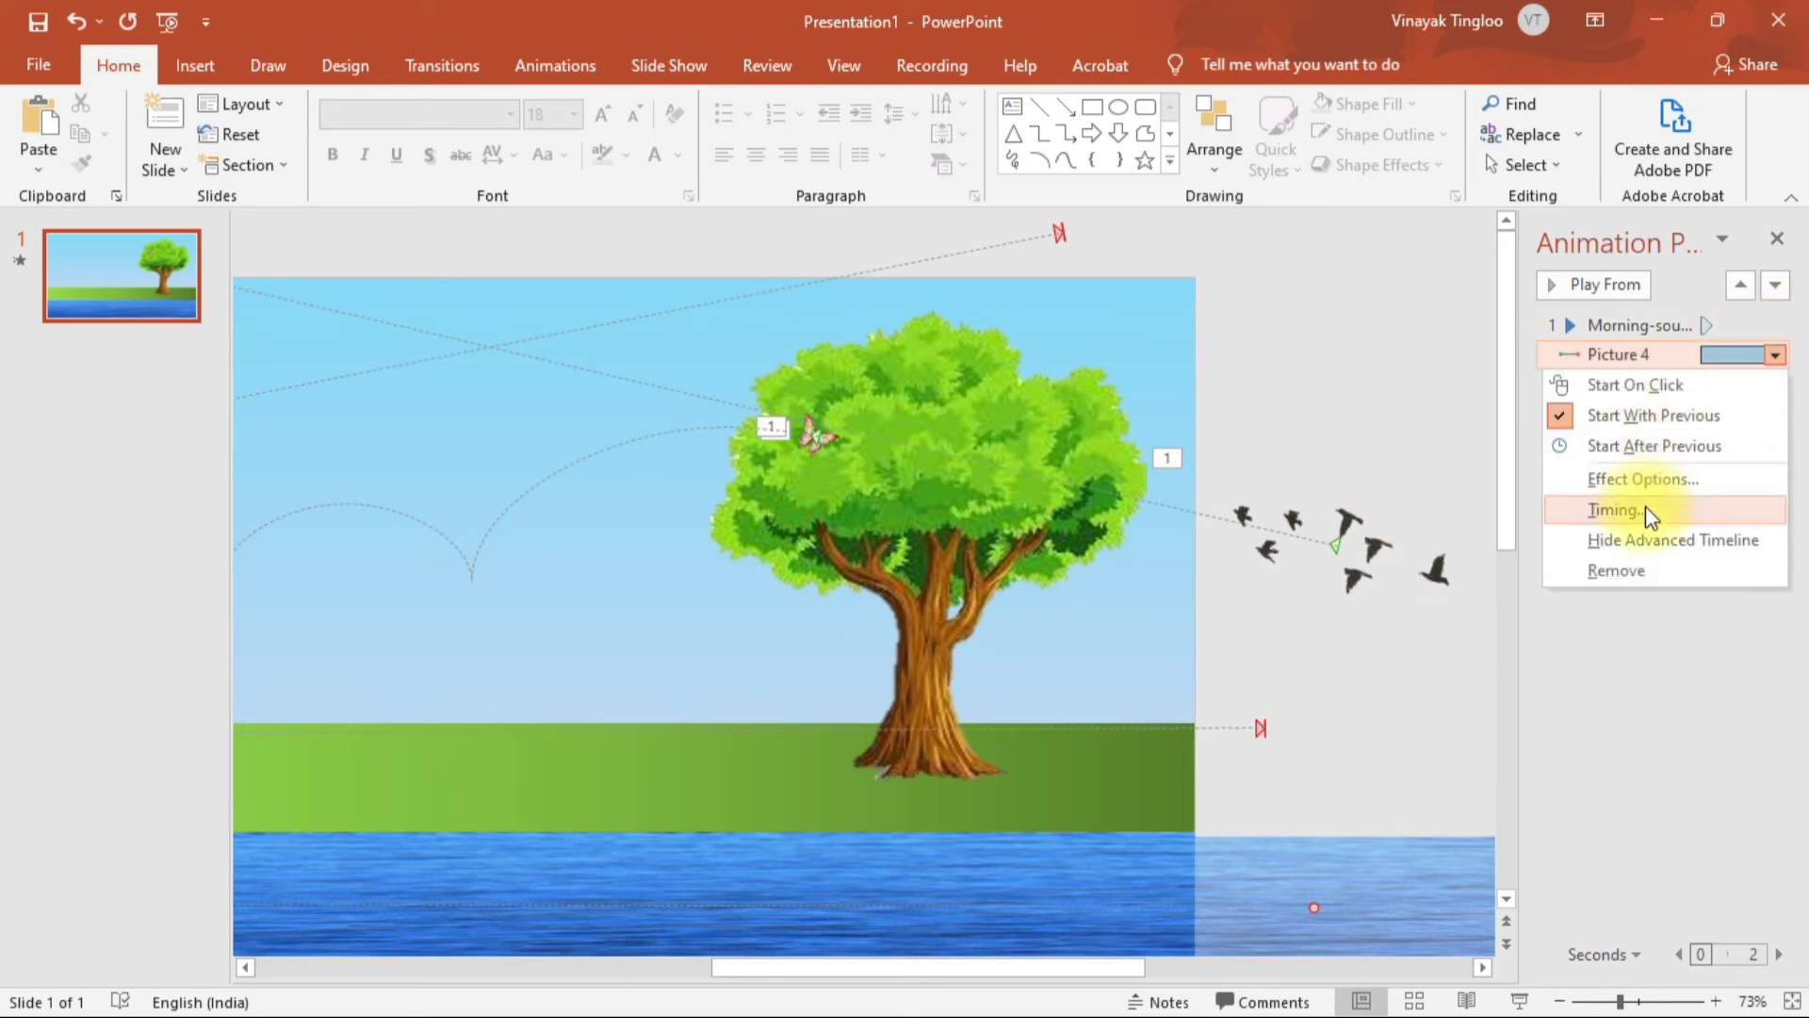
left_click(1648, 483)
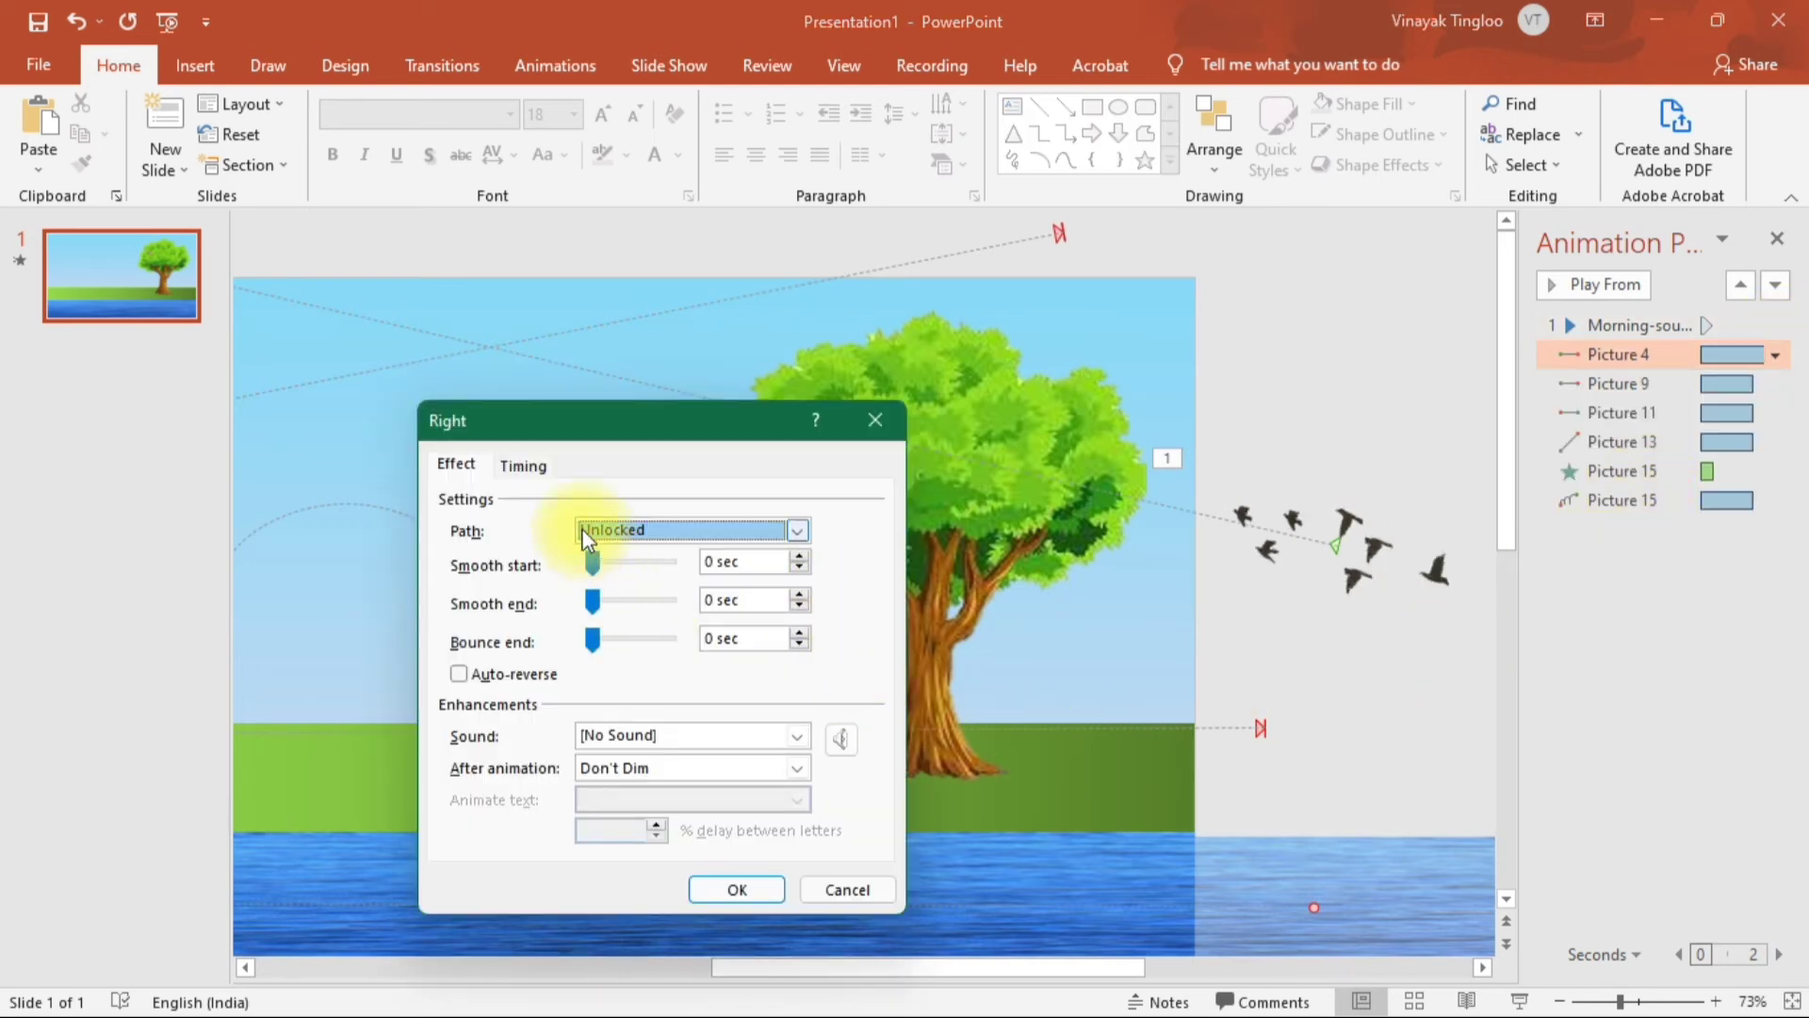
left_click(523, 466)
left_click(732, 566)
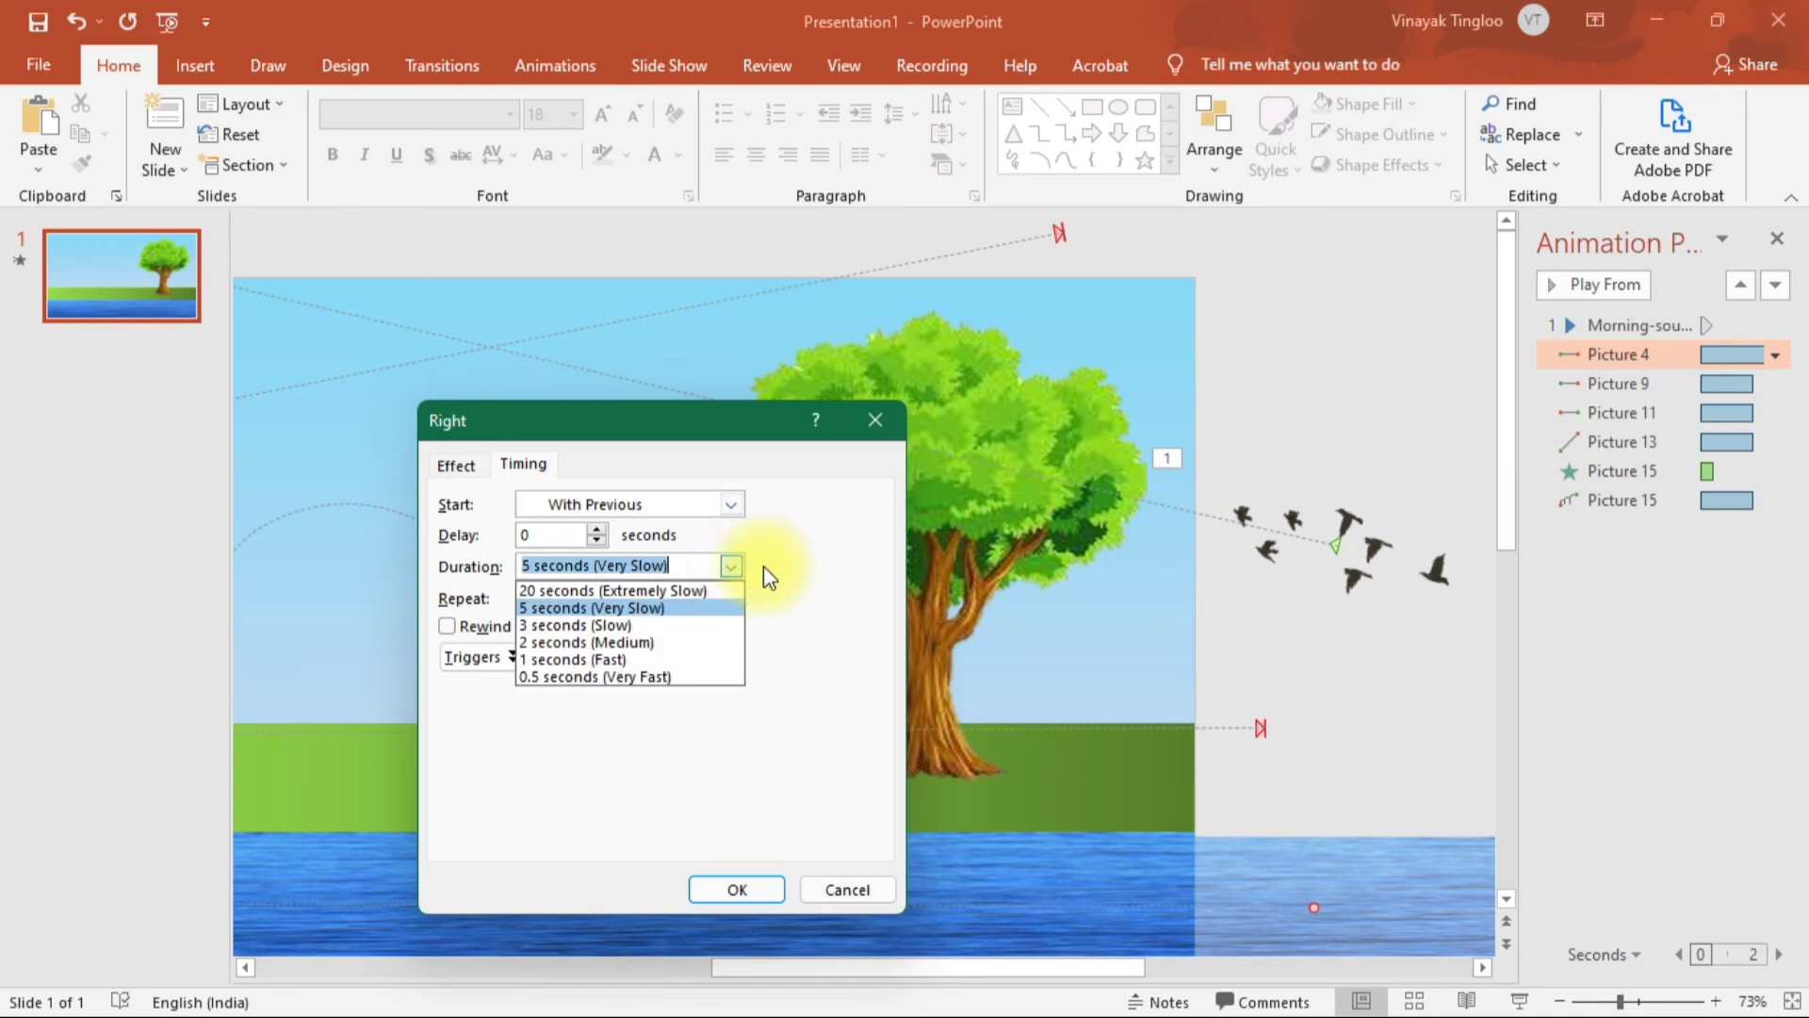
left_click(678, 592)
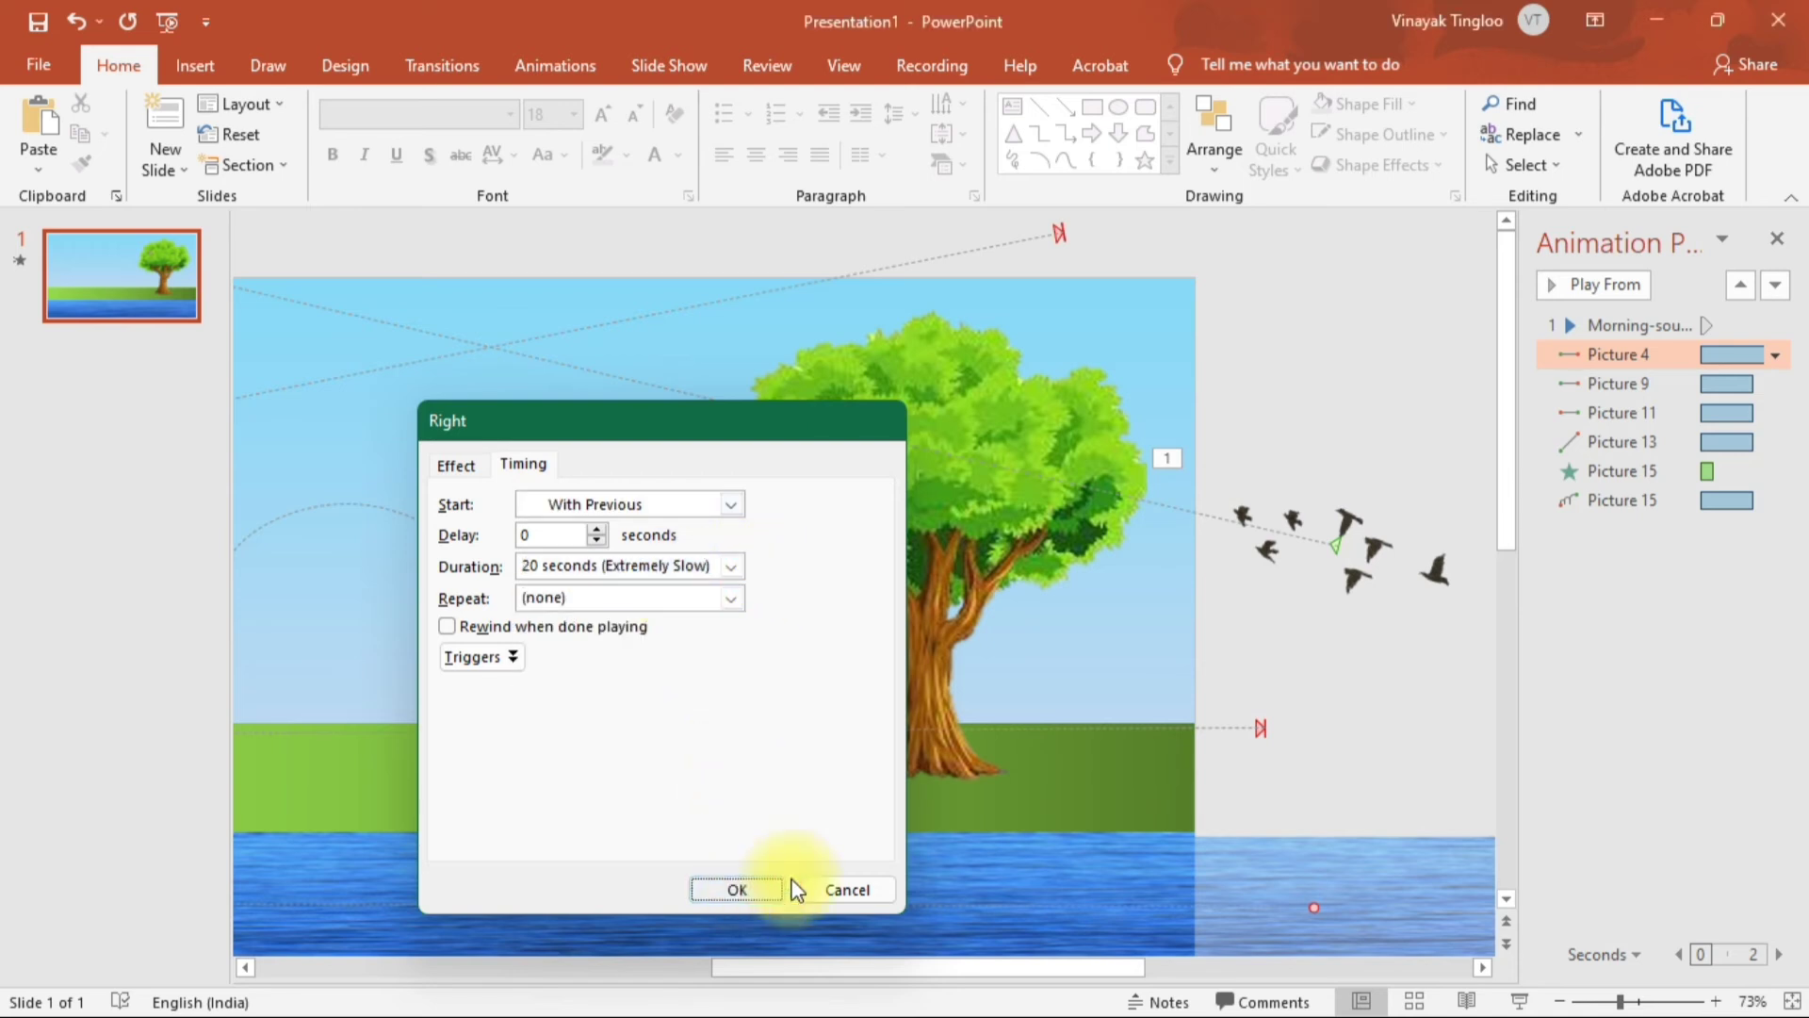
left_click(753, 890)
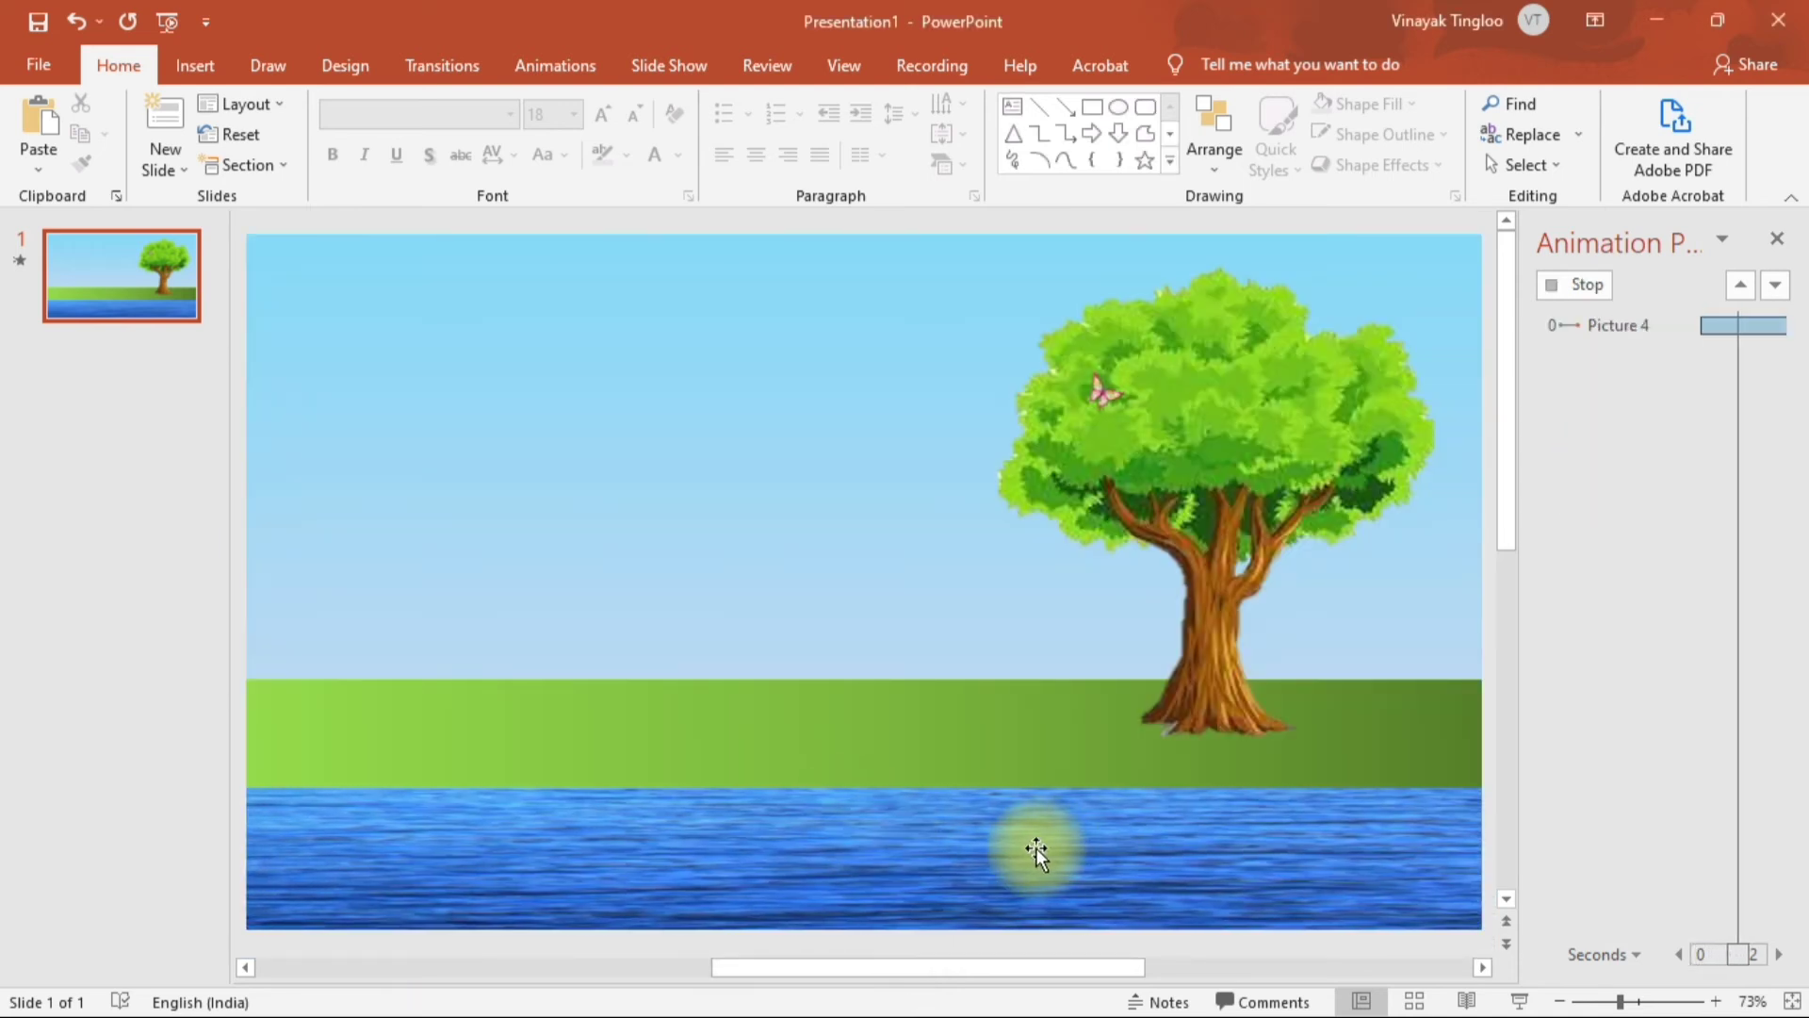
Set the duration of Picture 9's motion path to 18 seconds
left_click(1682, 650)
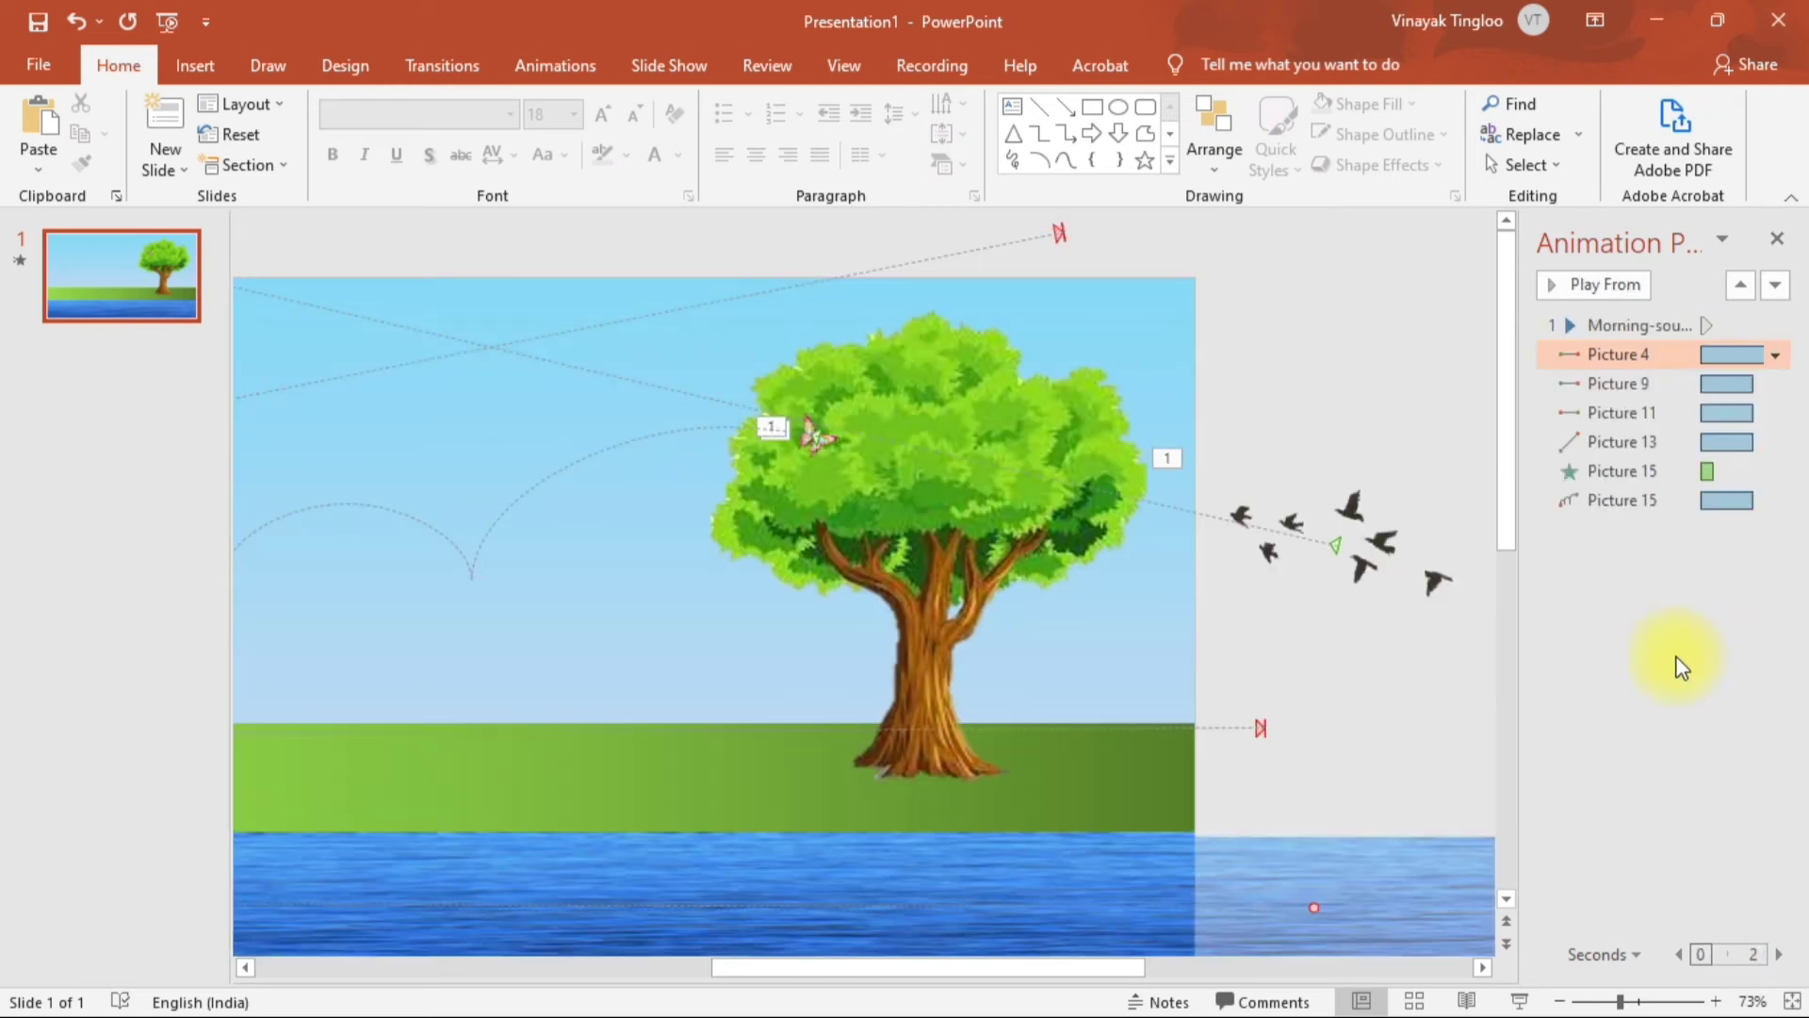
left_click(1625, 383)
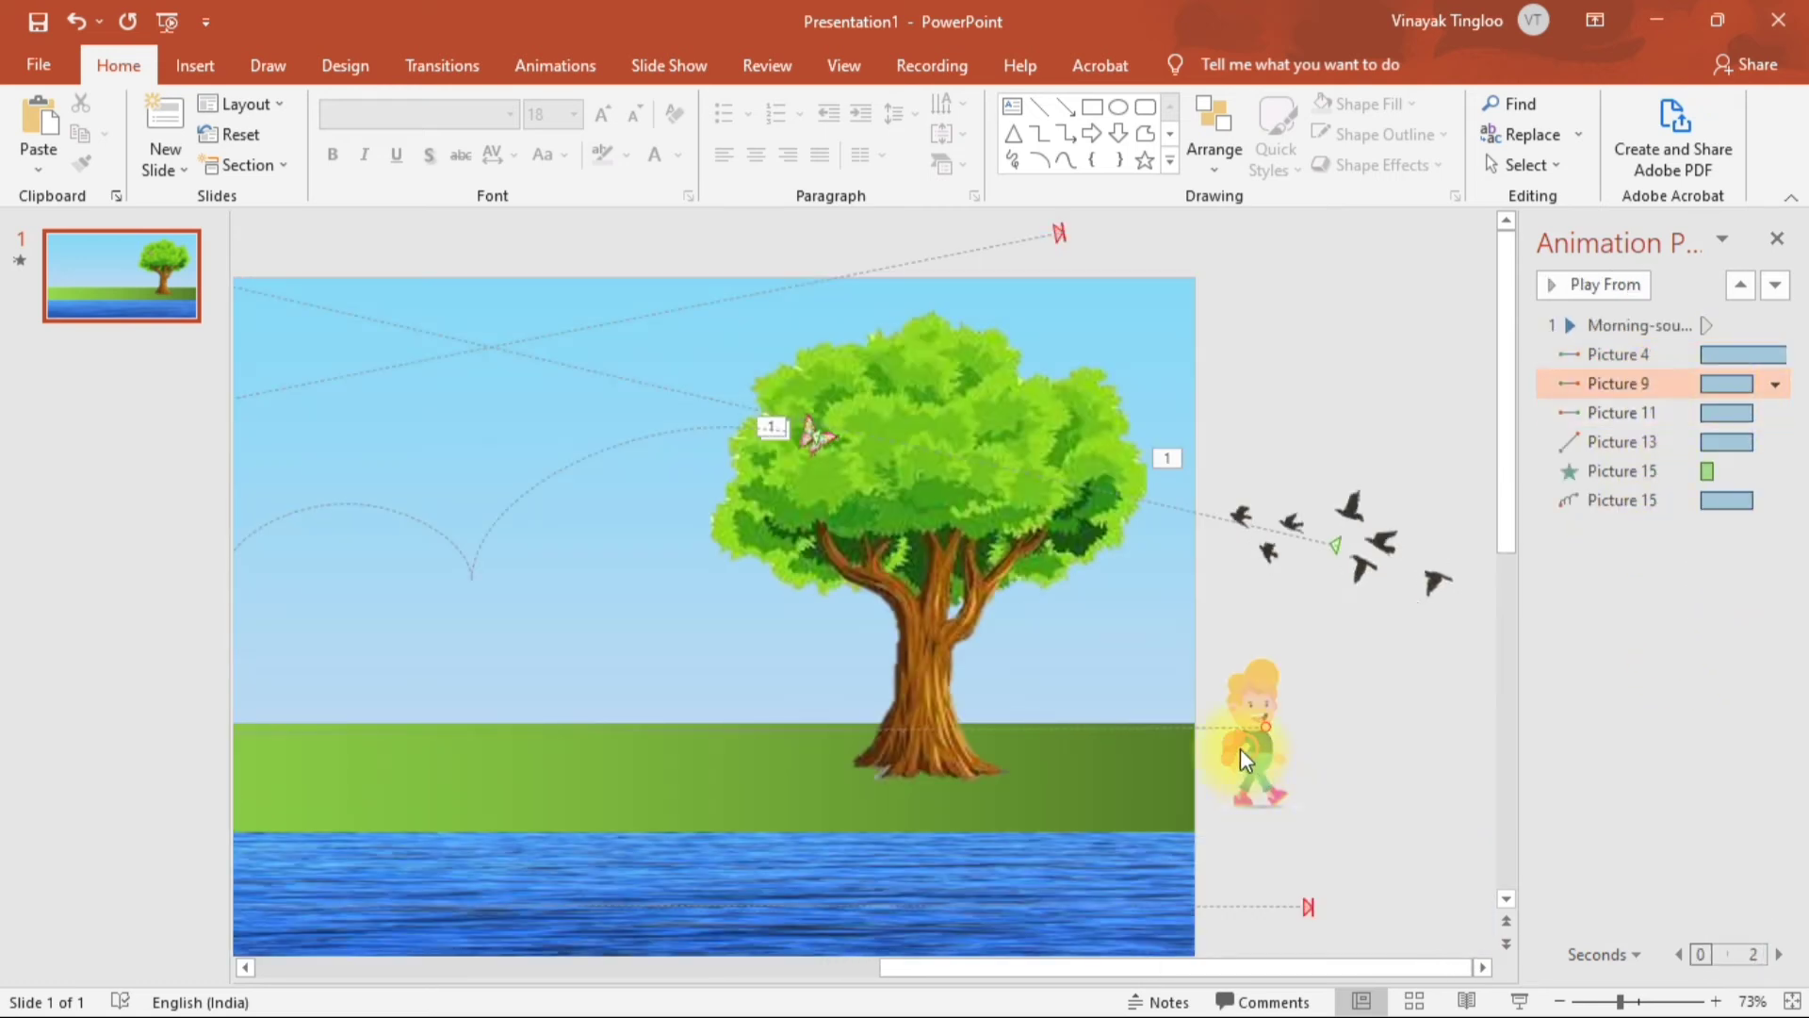
left_click(1775, 383)
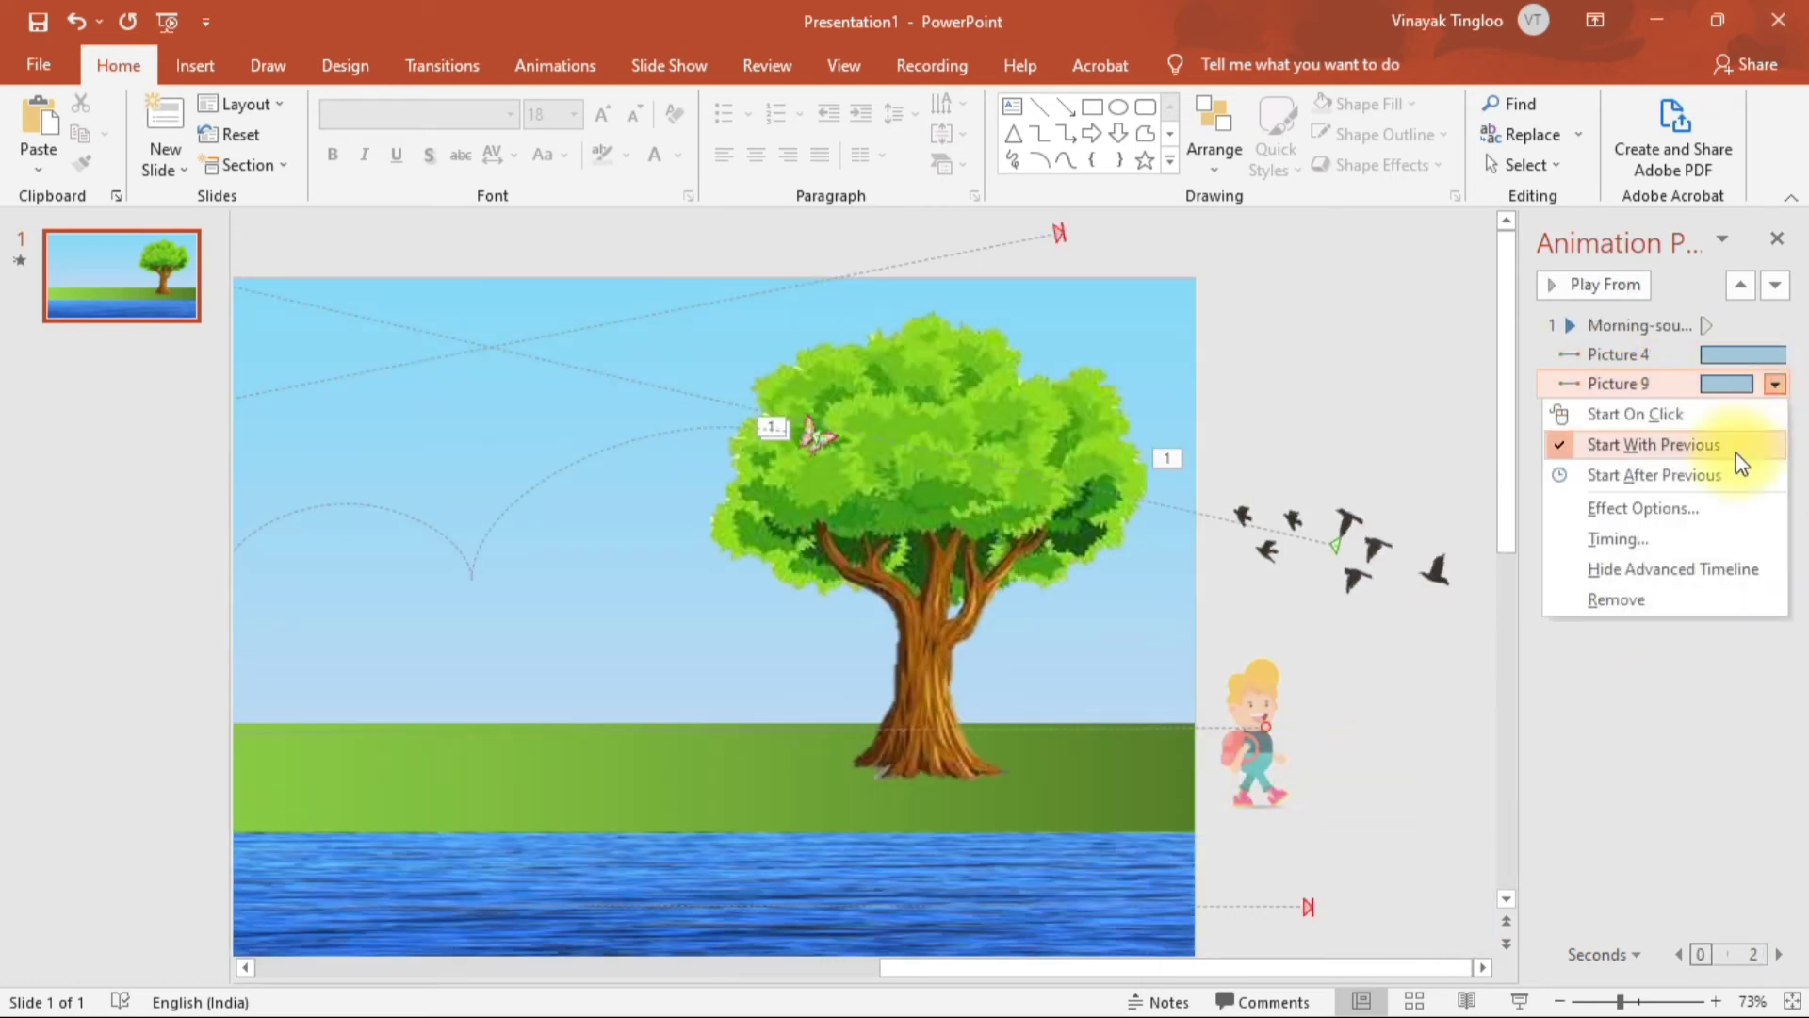
left_click(1689, 534)
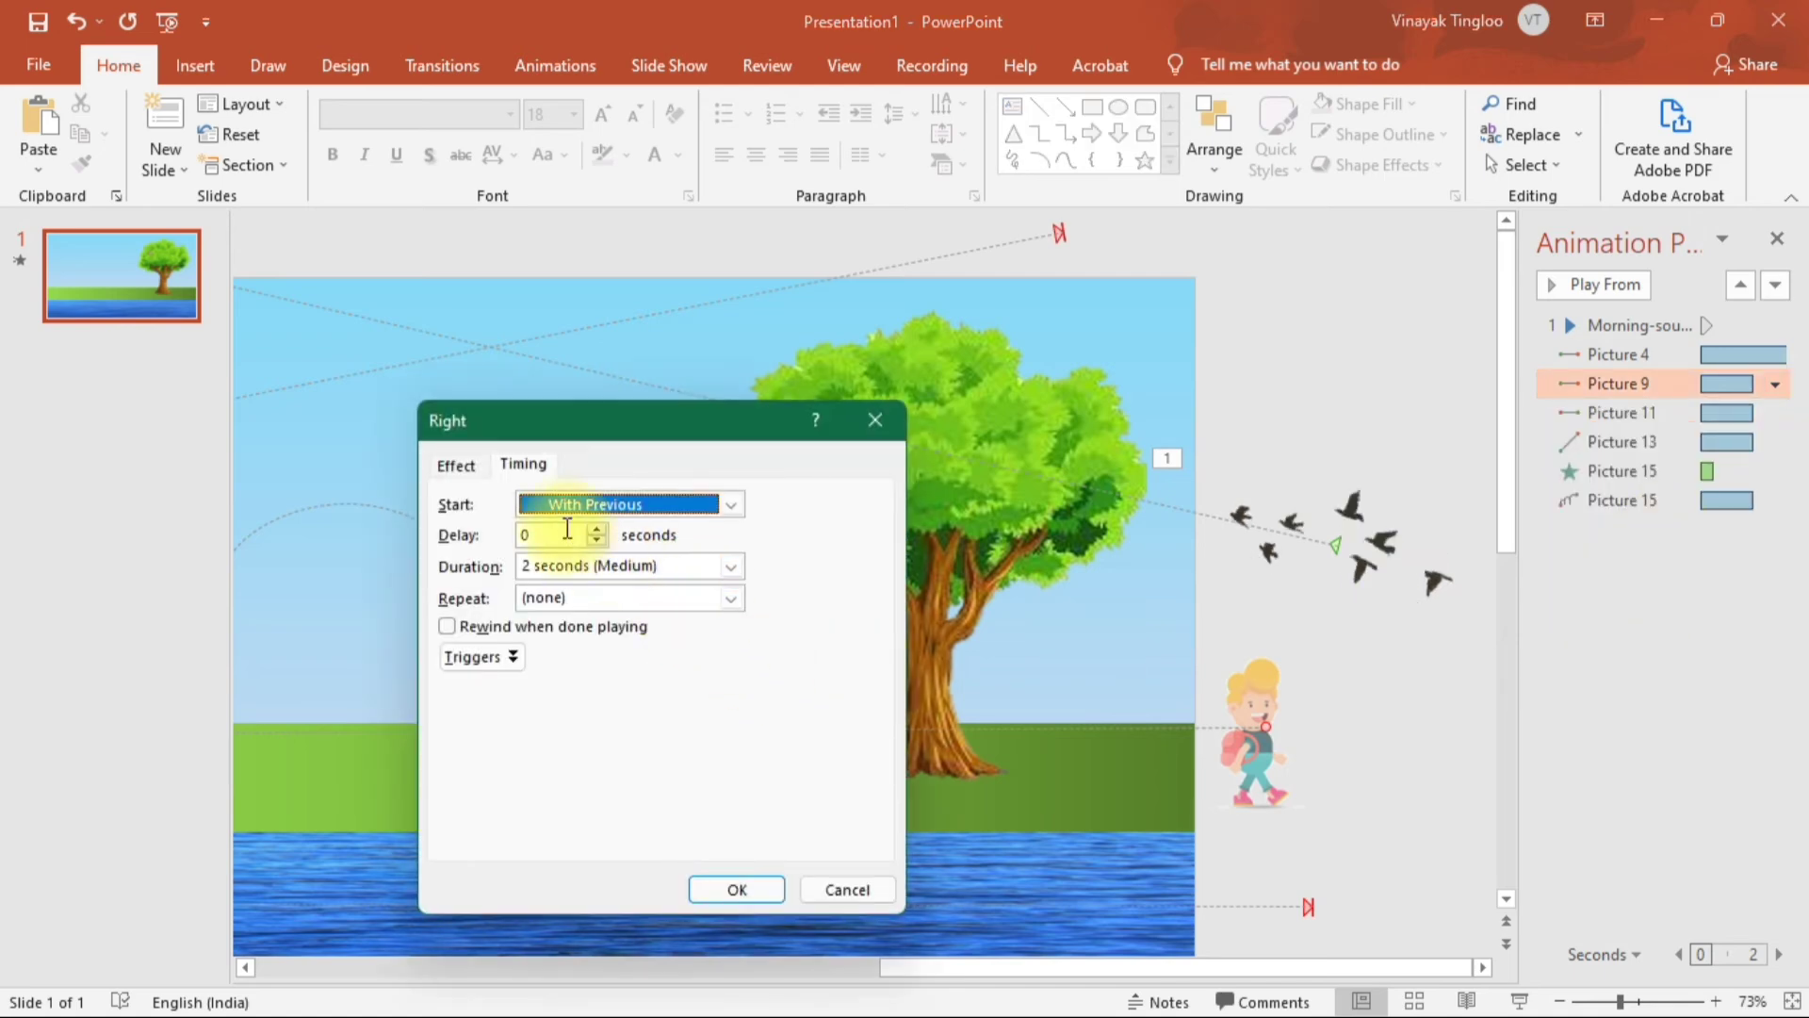
left_click(537, 460)
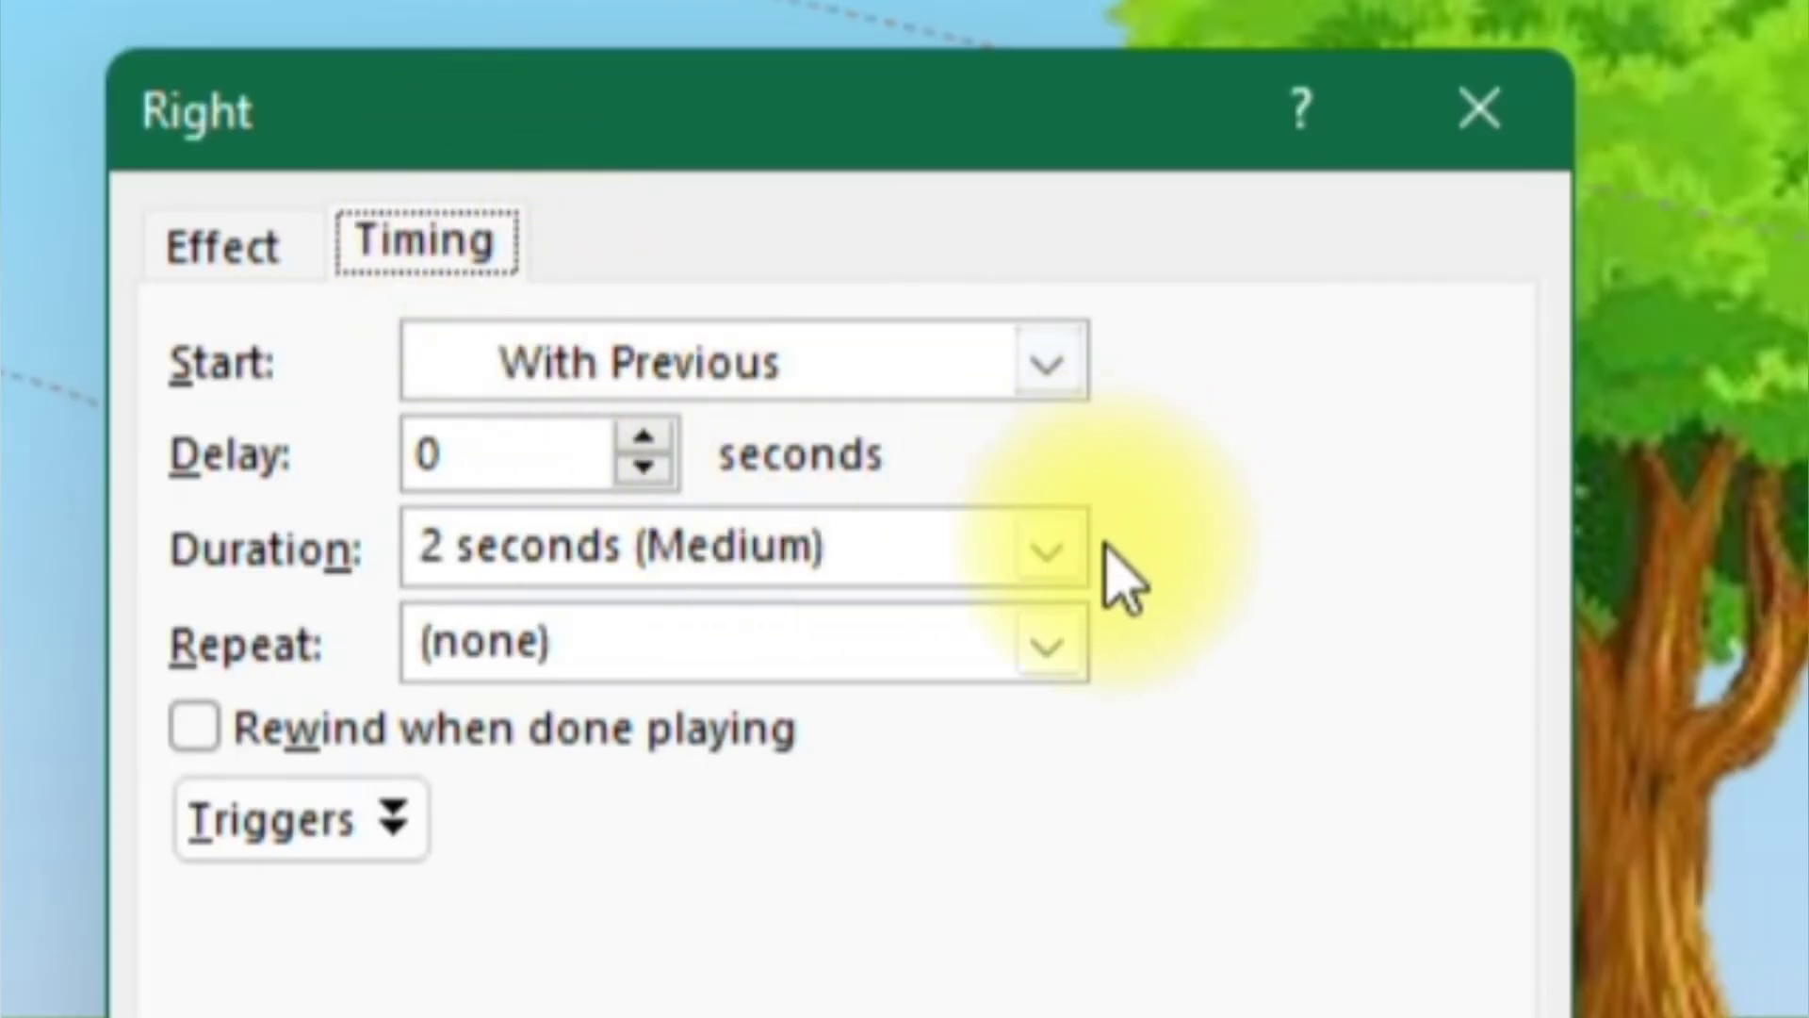
left_click(731, 566)
left_click(913, 633)
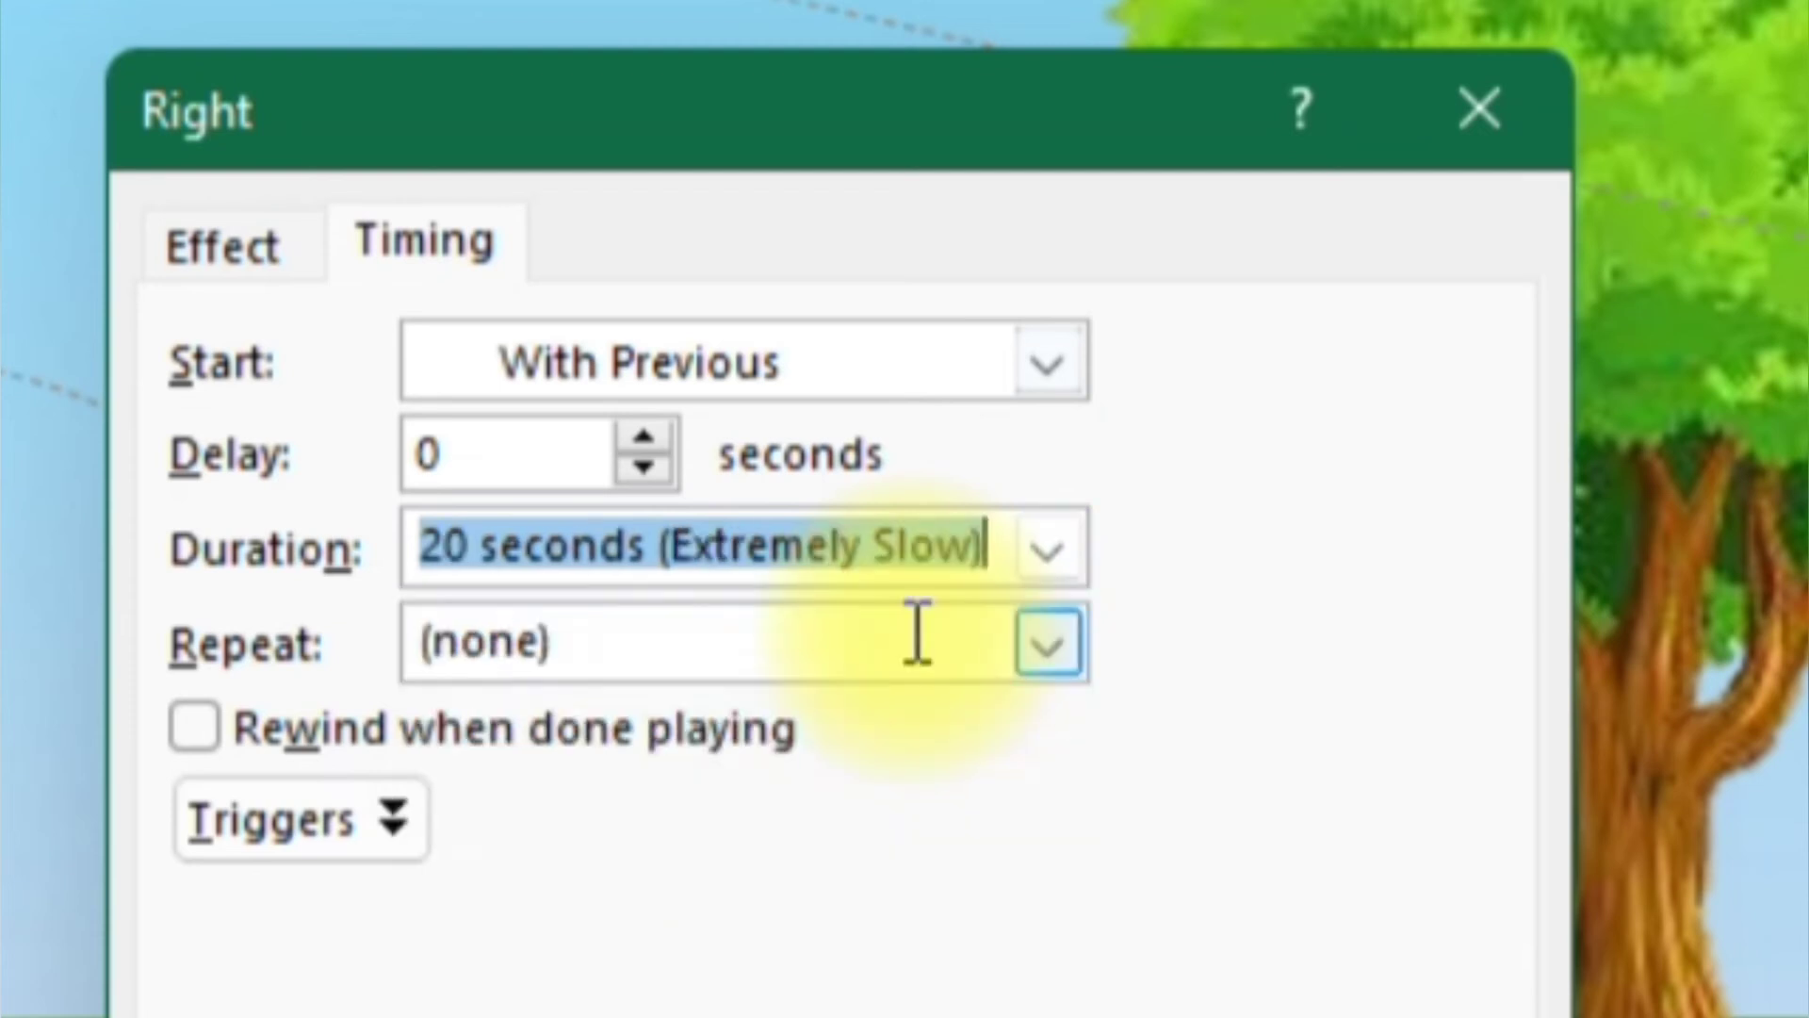
double_click(450, 548)
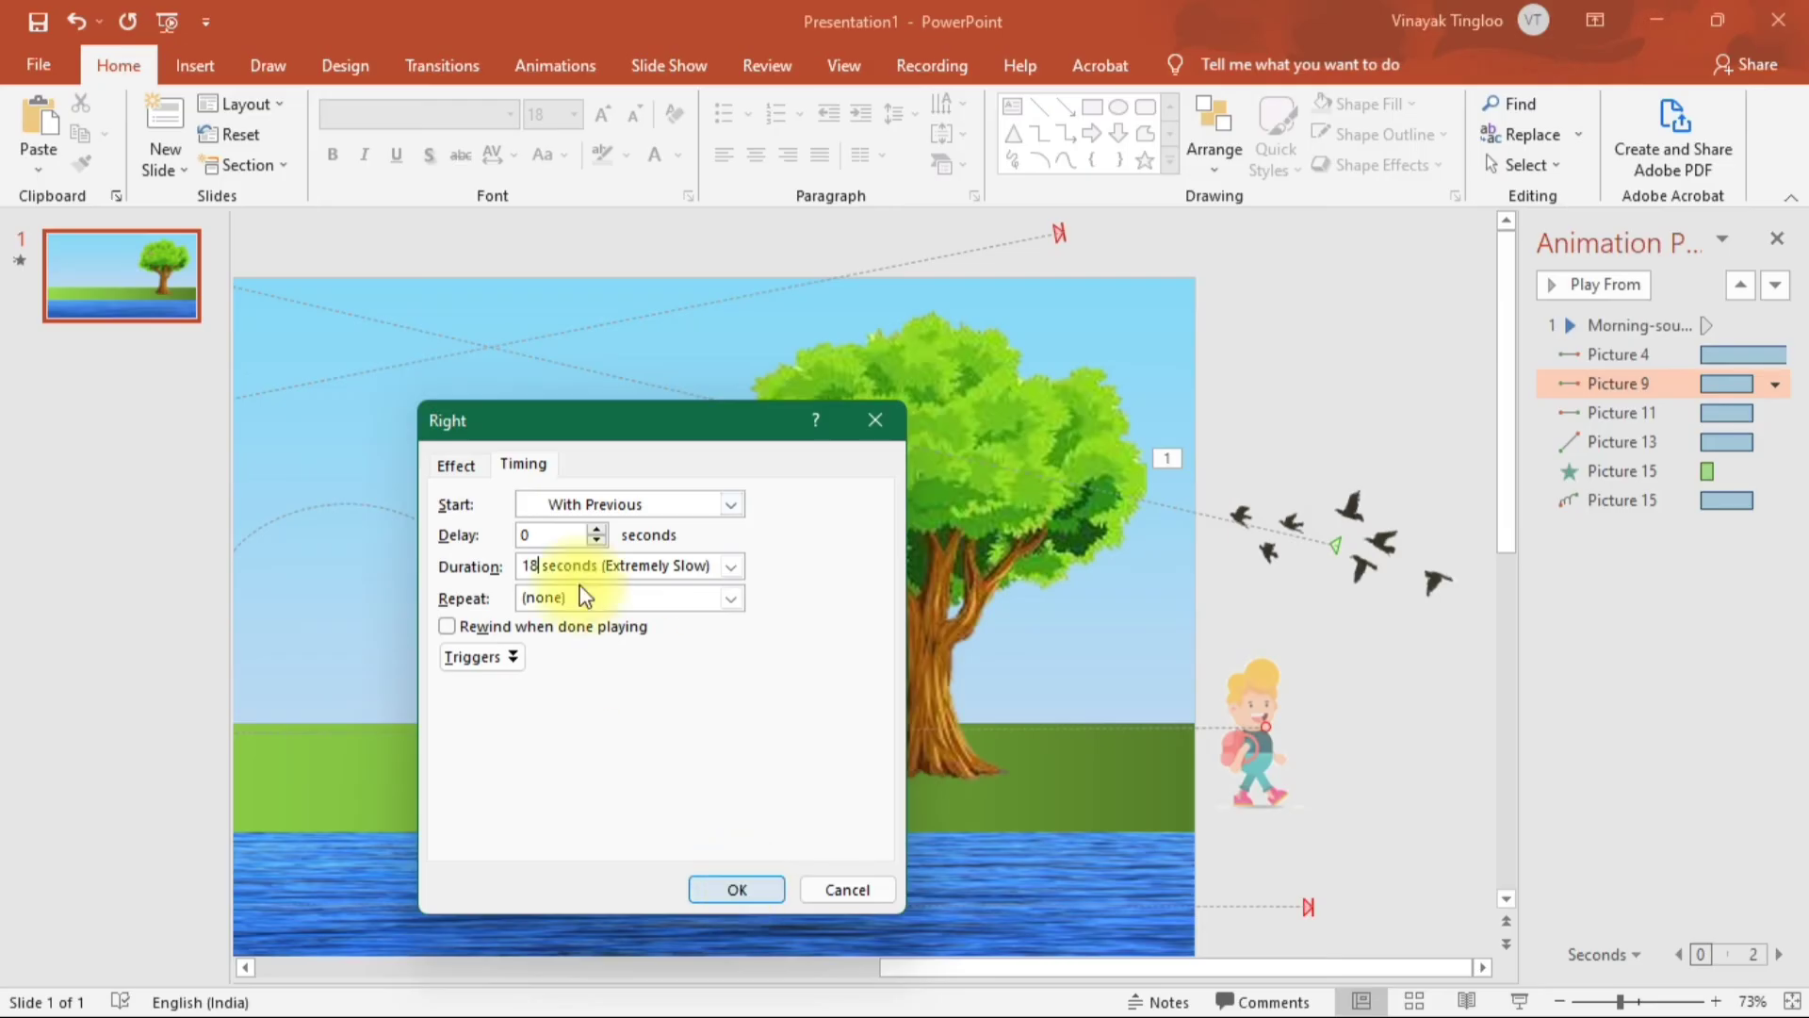
Reduce the smooth end of Picture 9's motion path to 0 sec and apply its effect settings
left_click(459, 463)
left_click(630, 602)
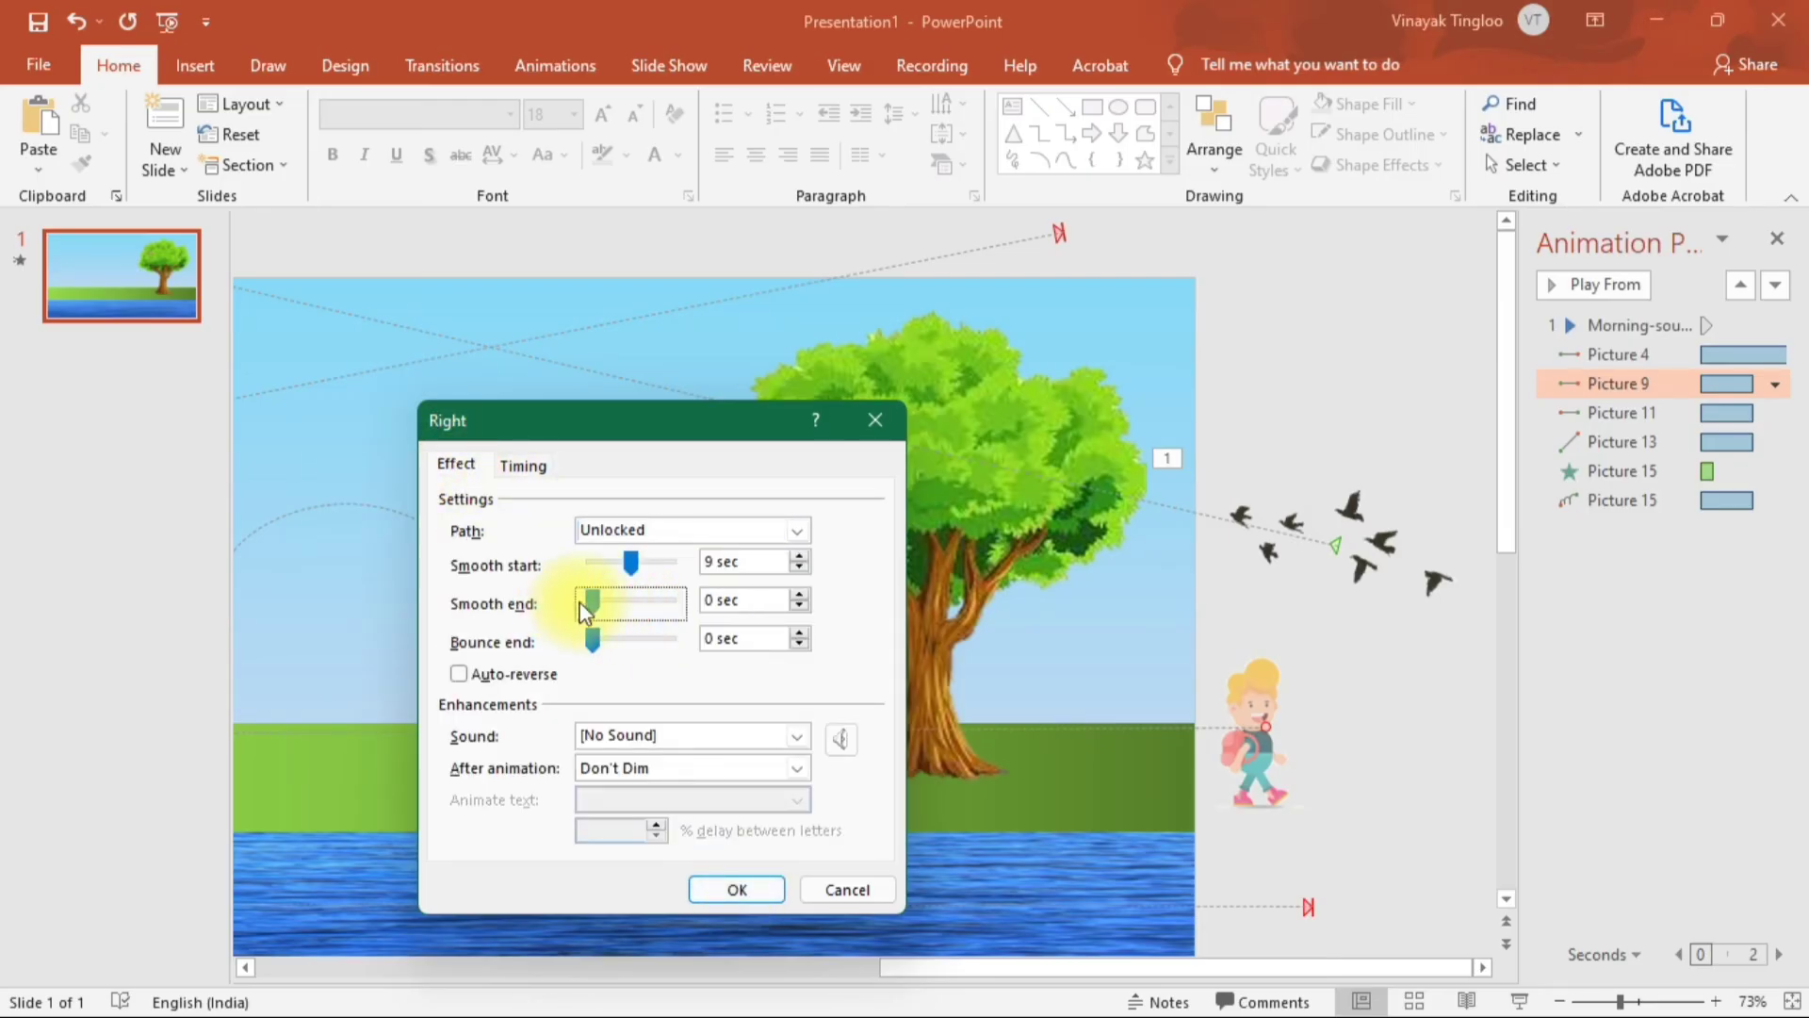
left_click(738, 889)
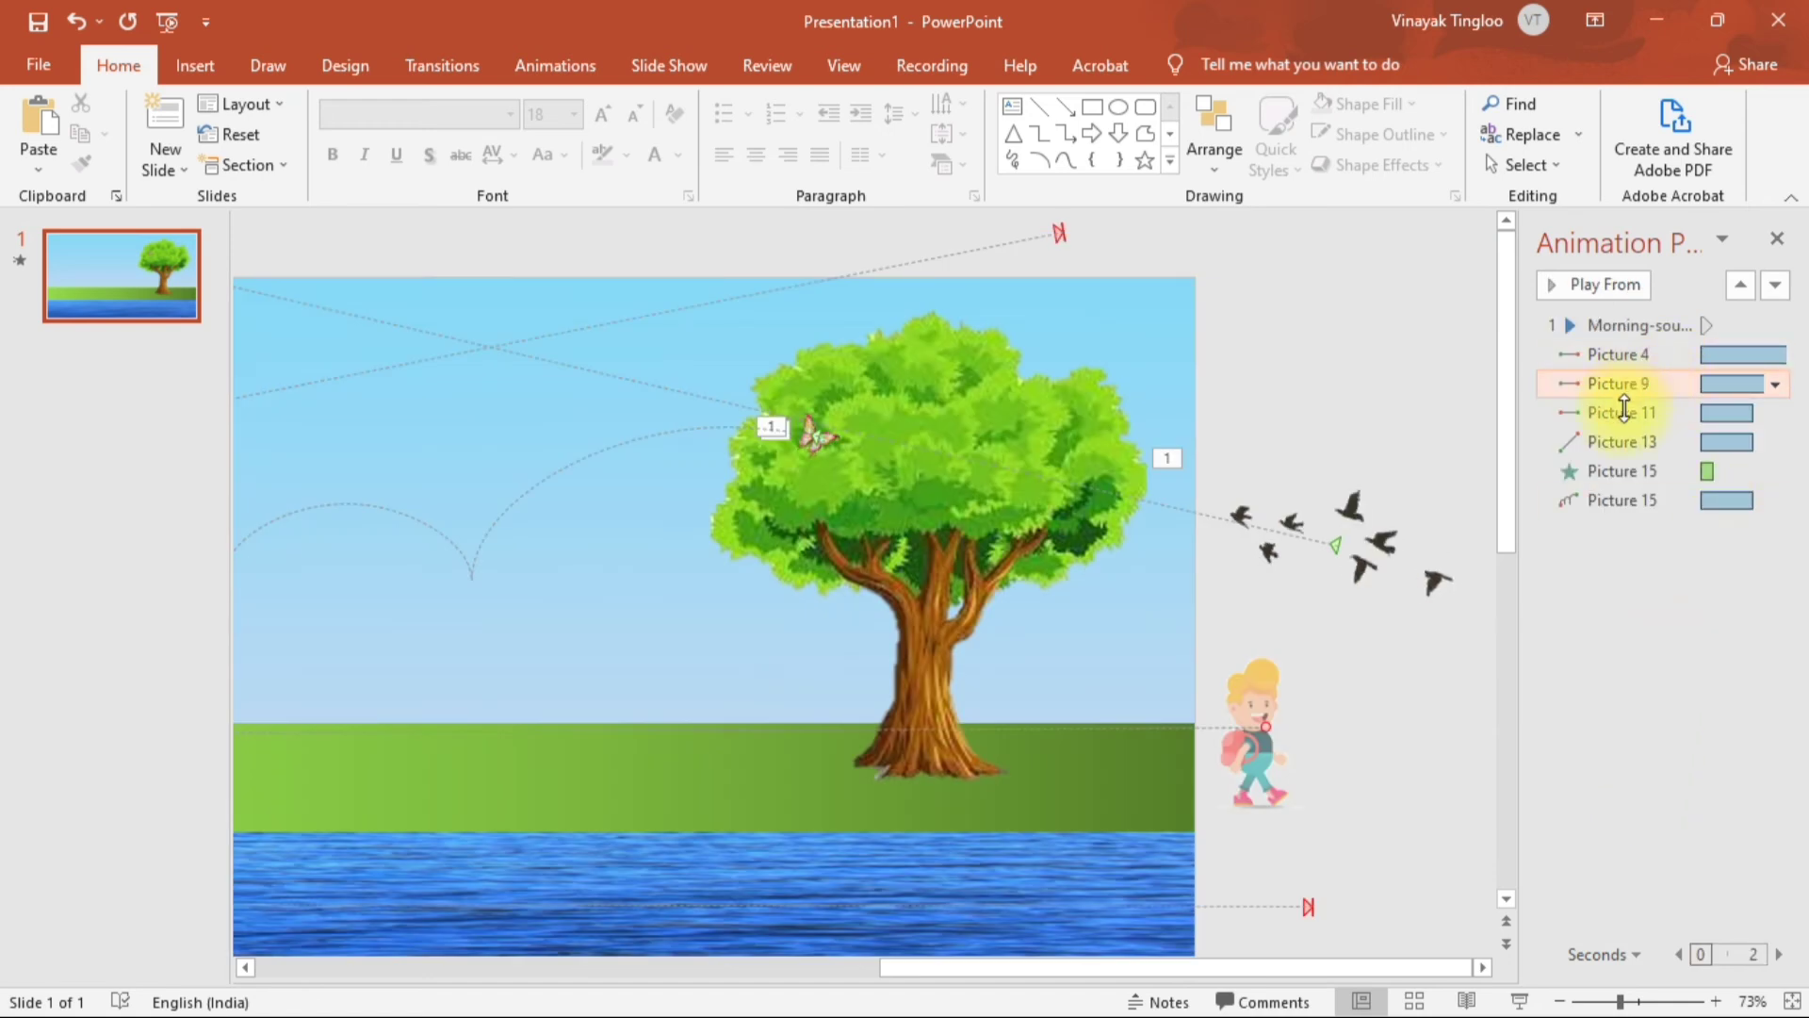
Set Picture 11's smooth start and smooth end to 0 sec and its duration to 3 seconds (Slow)
left_click(1624, 408)
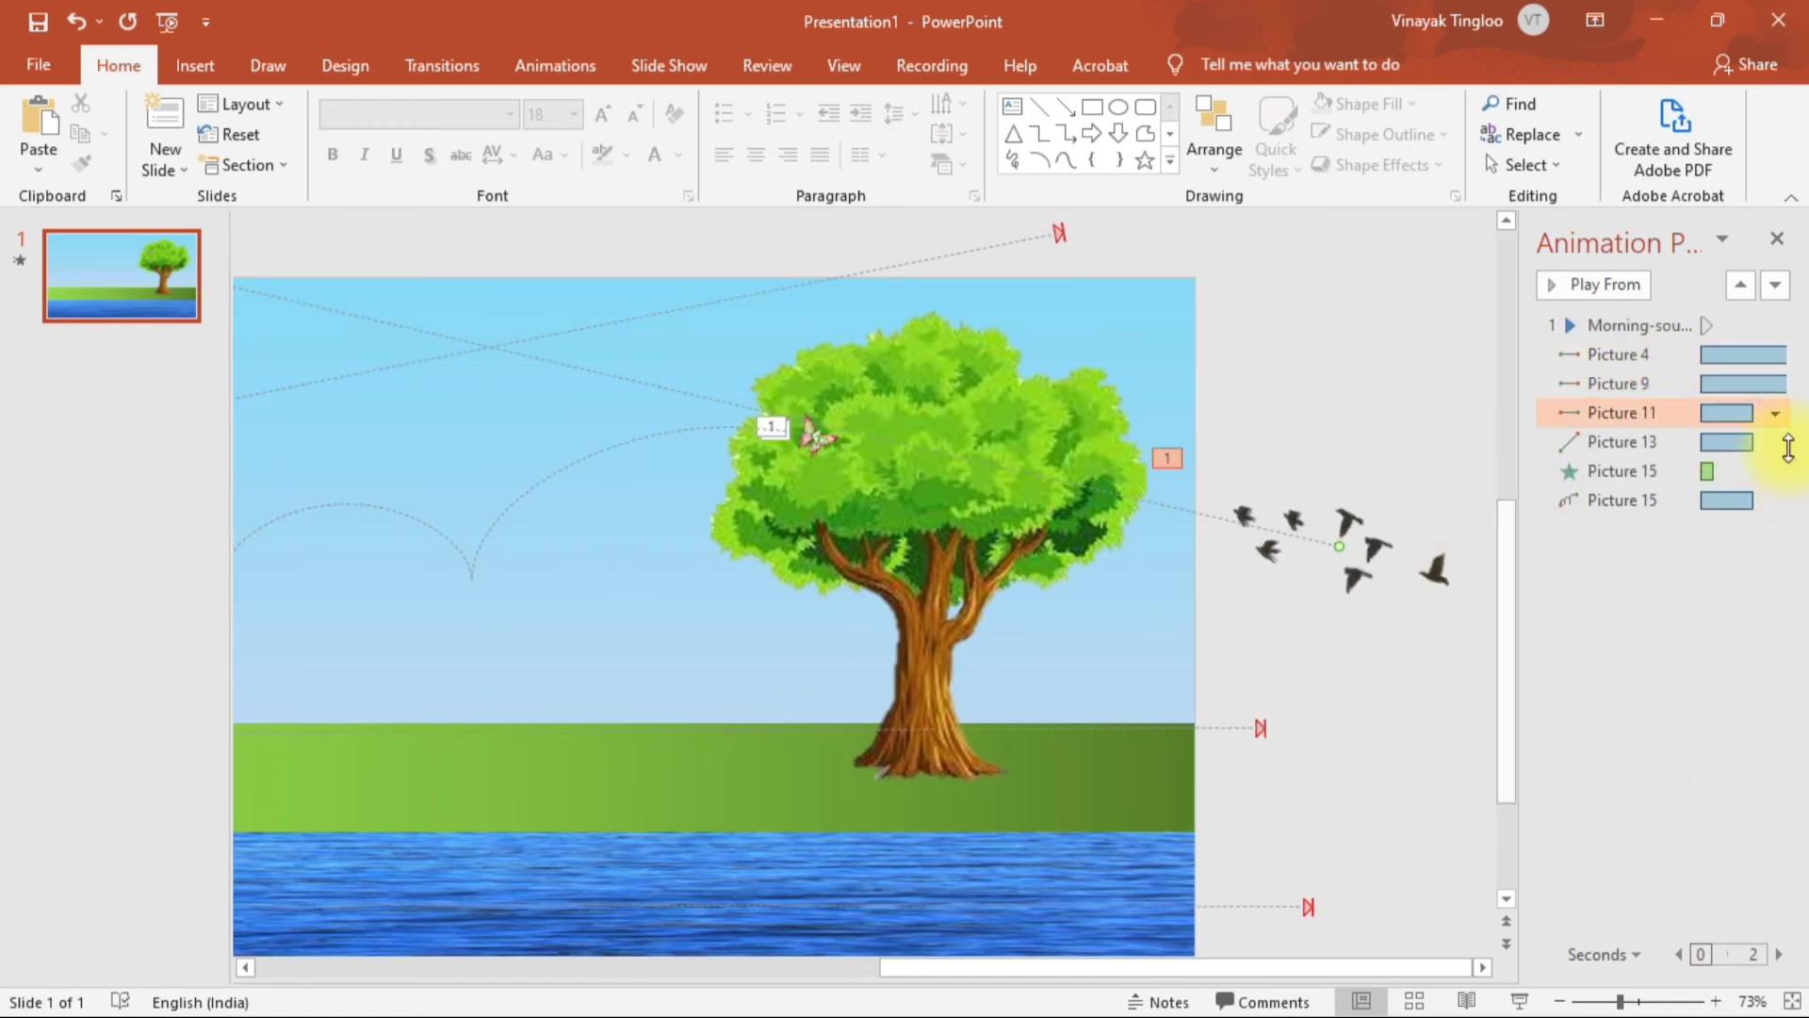
left_click(1775, 414)
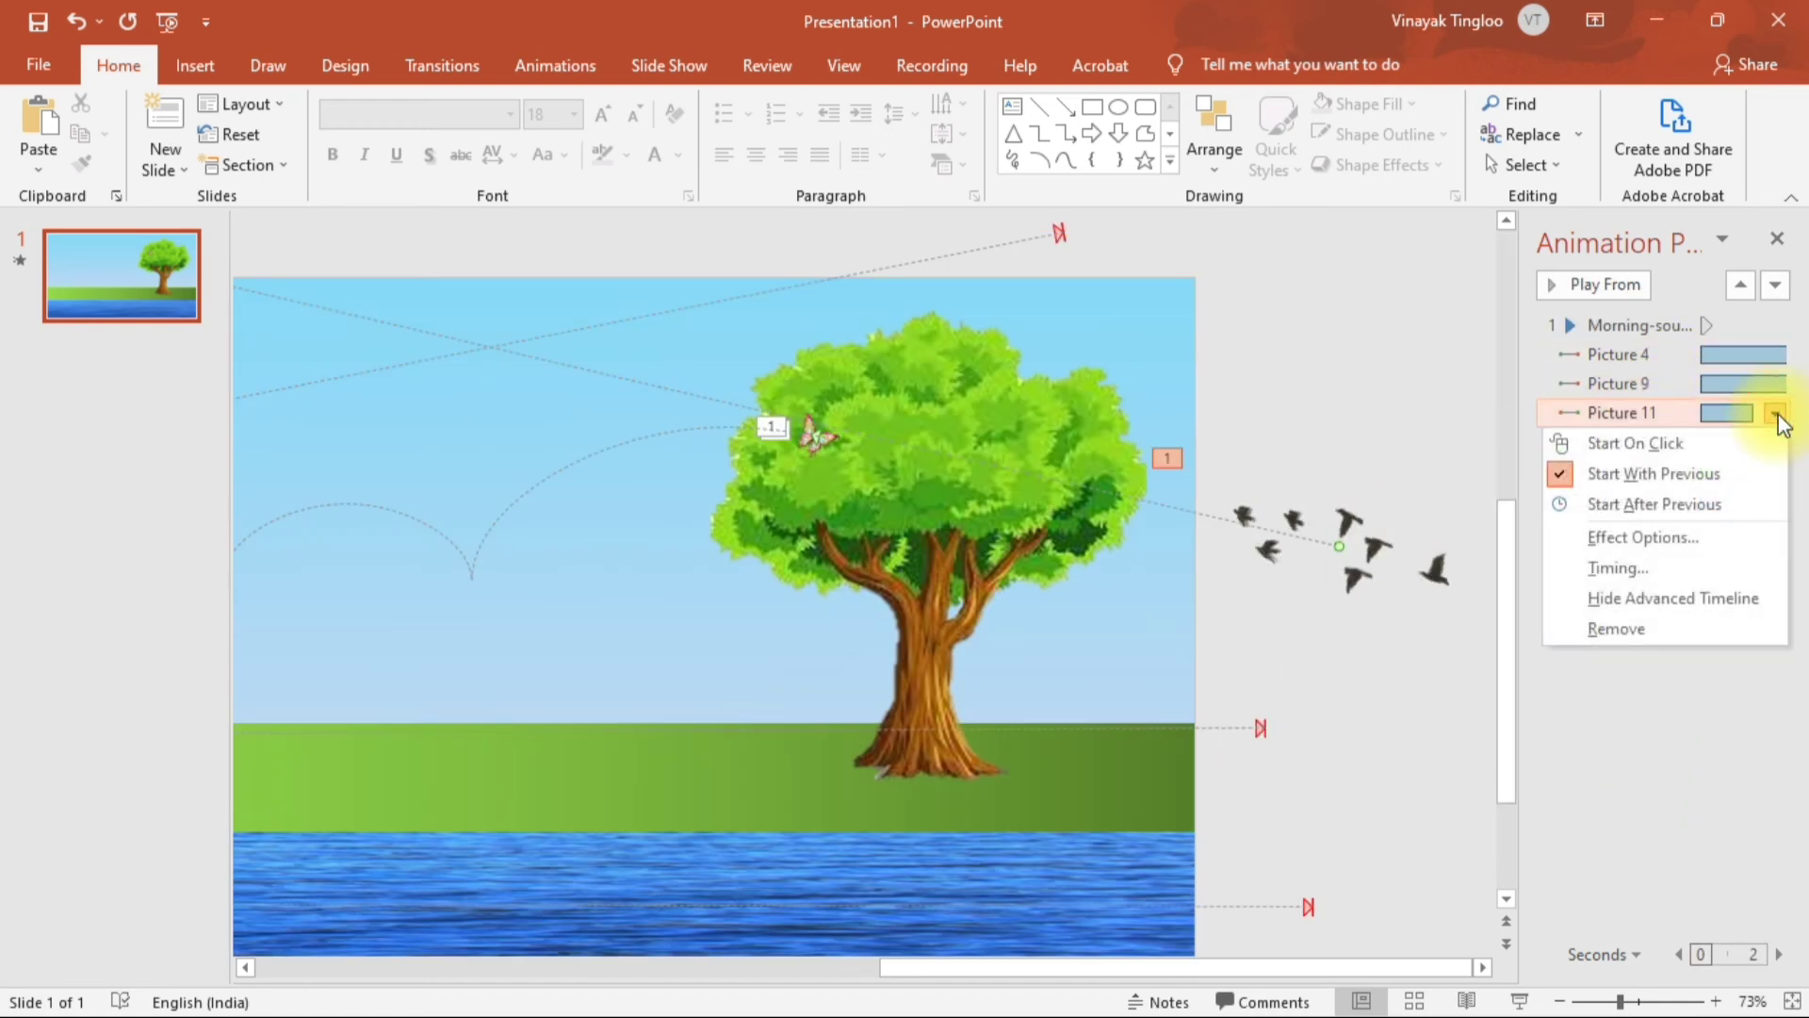
left_click(1657, 538)
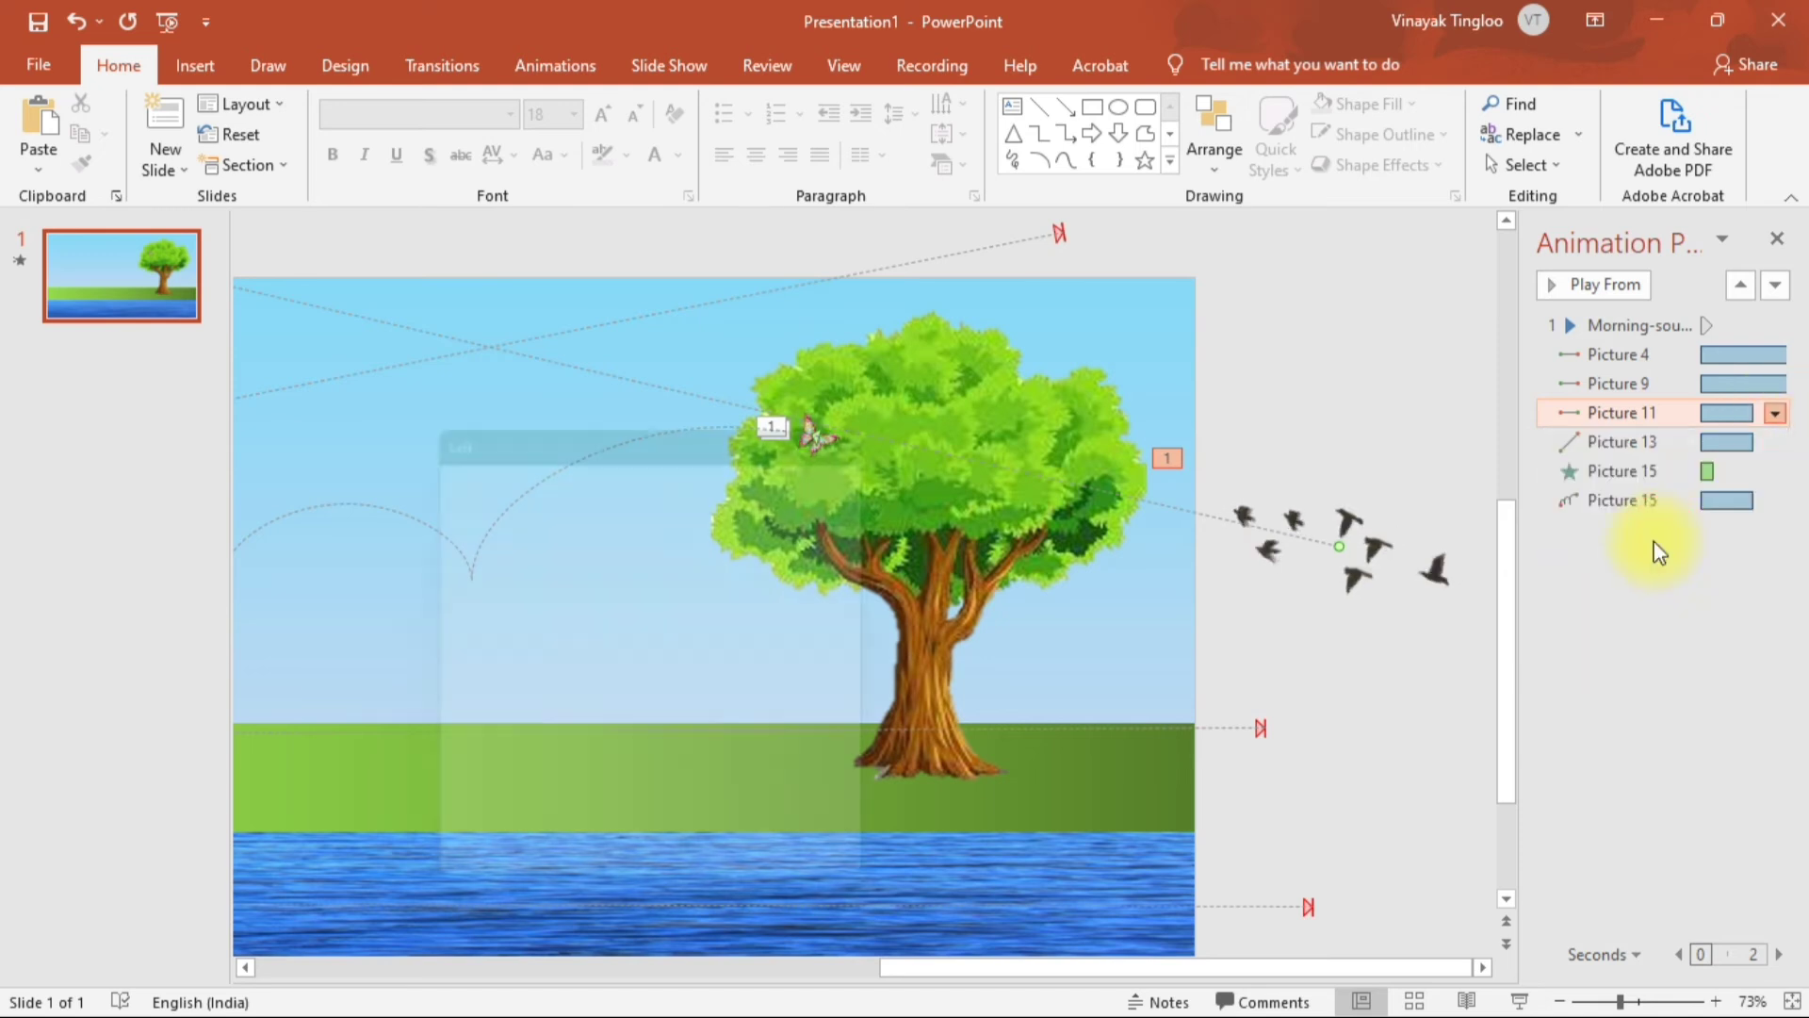
left_click_drag(633, 600, 561, 572)
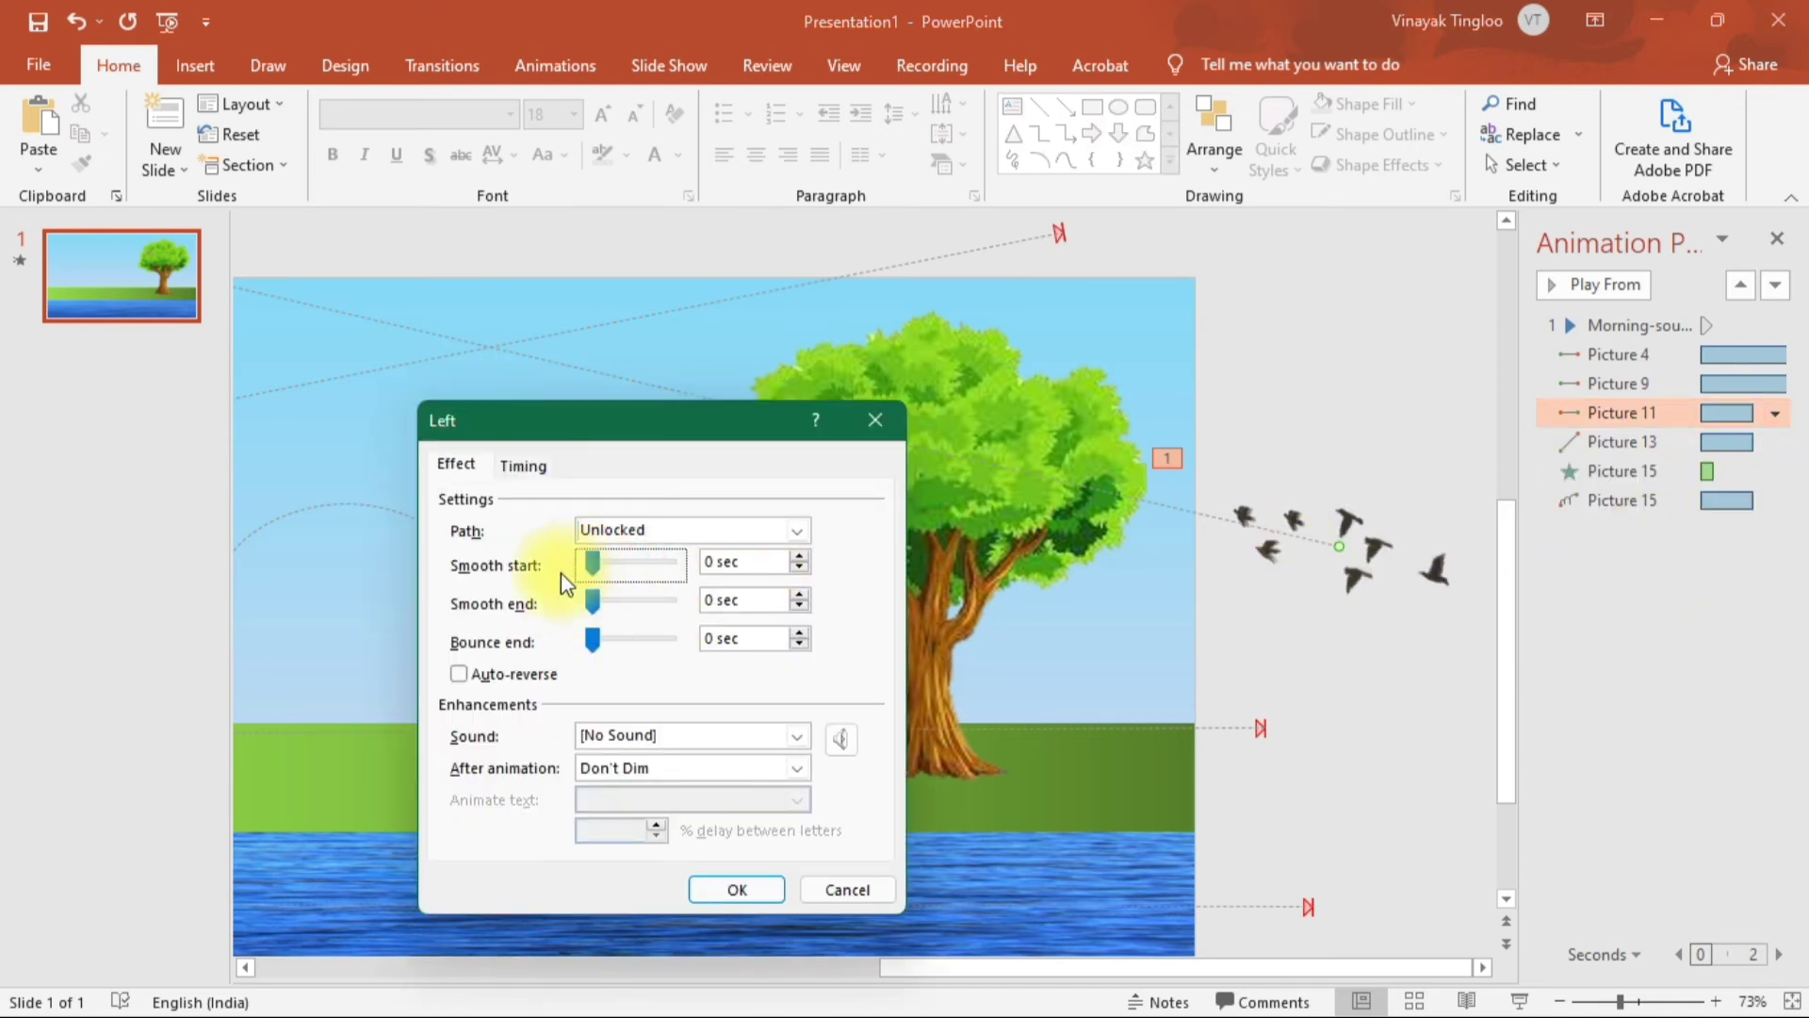
left_click(532, 466)
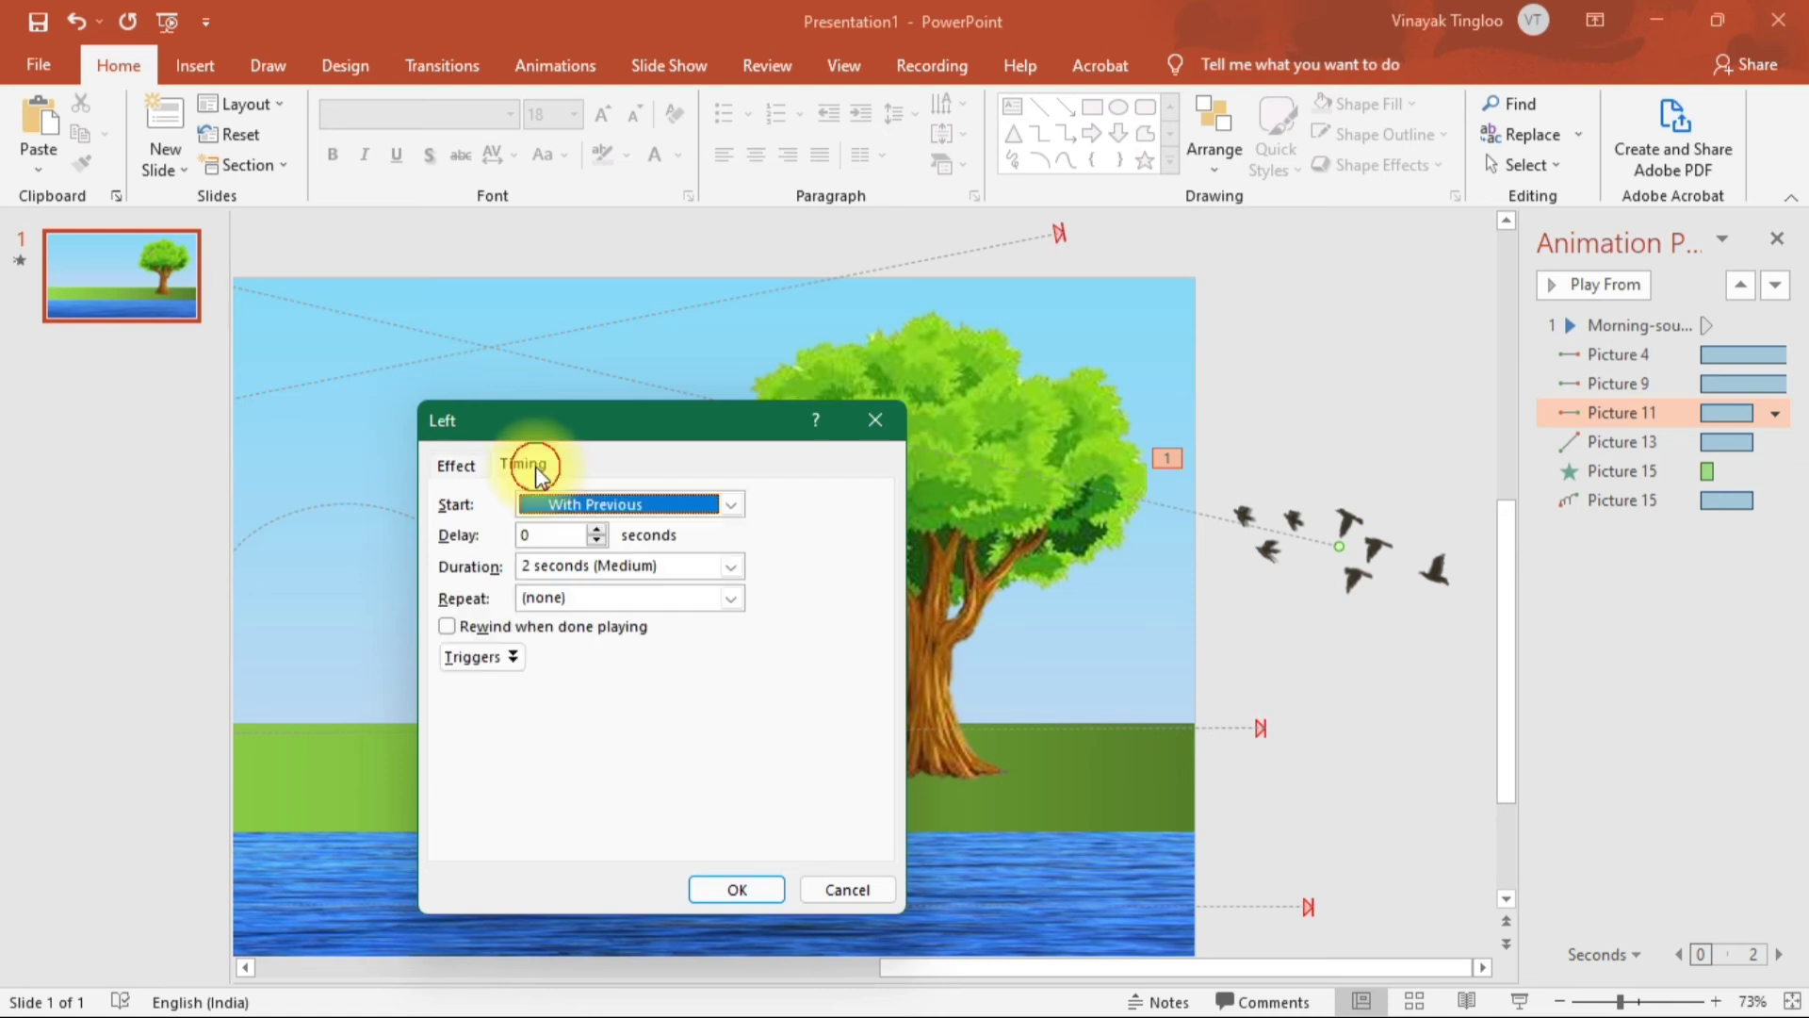
left_click(733, 566)
left_click(677, 625)
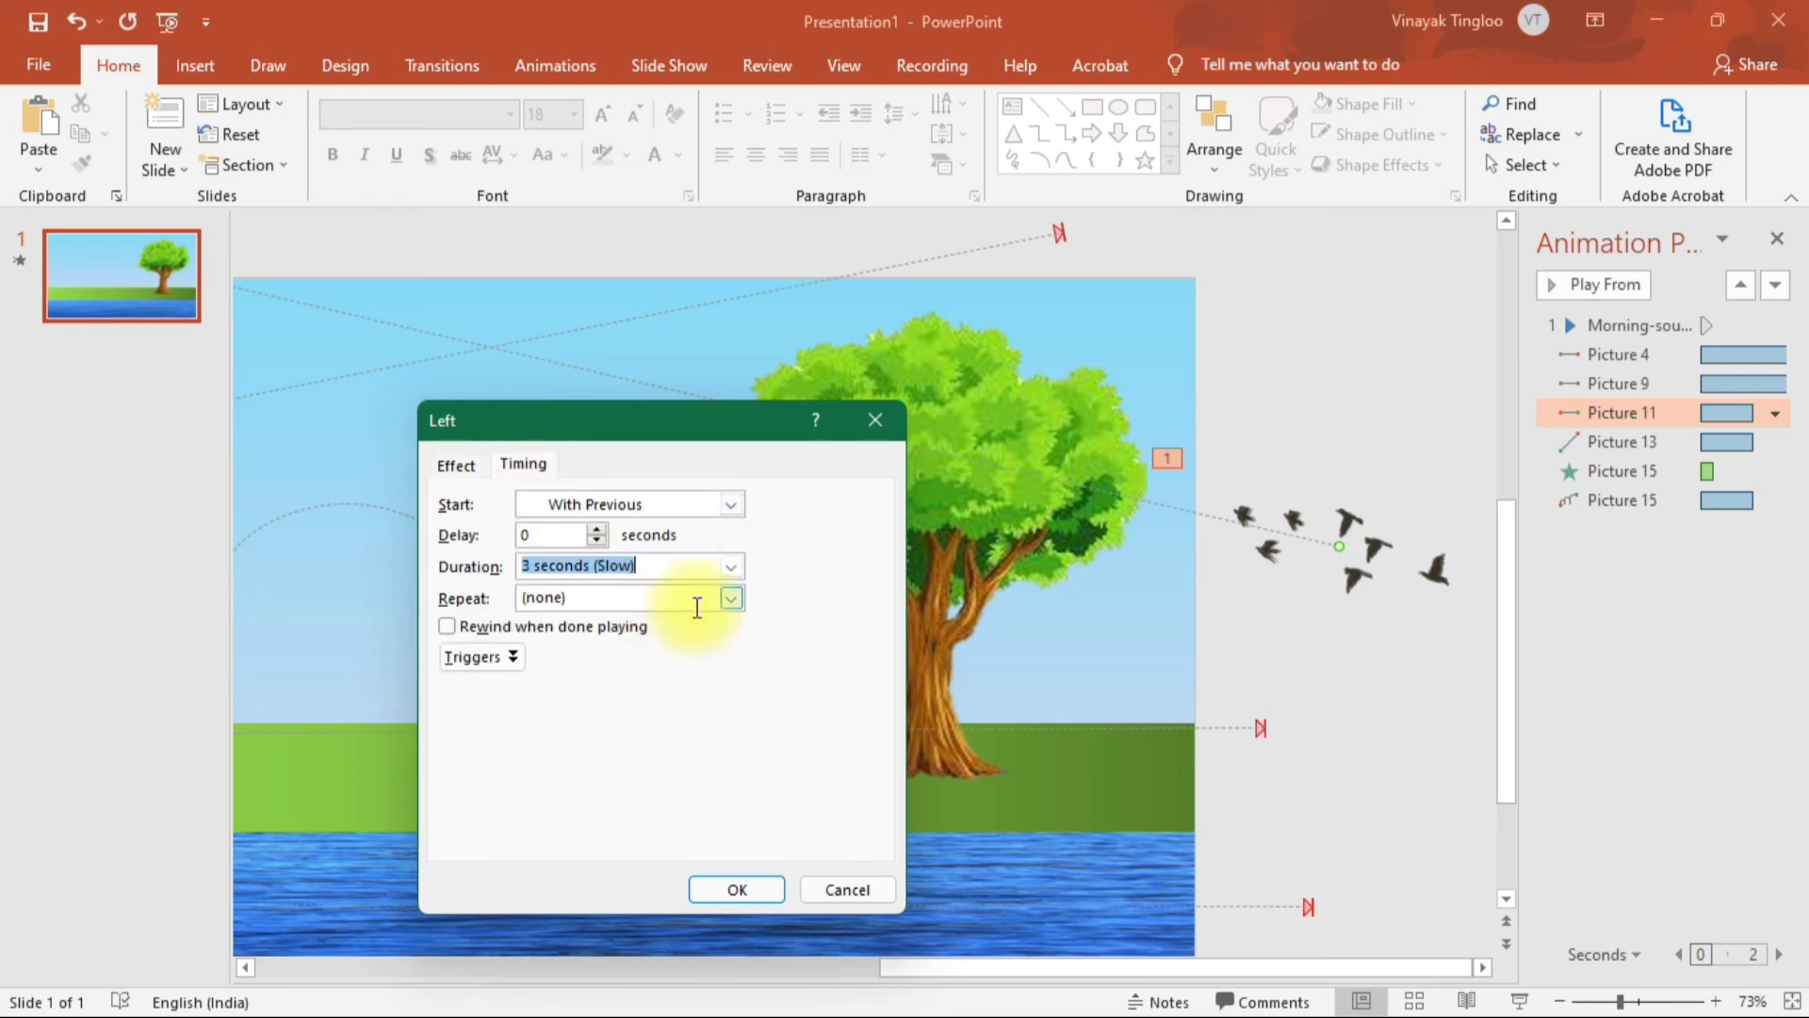
left_click(716, 892)
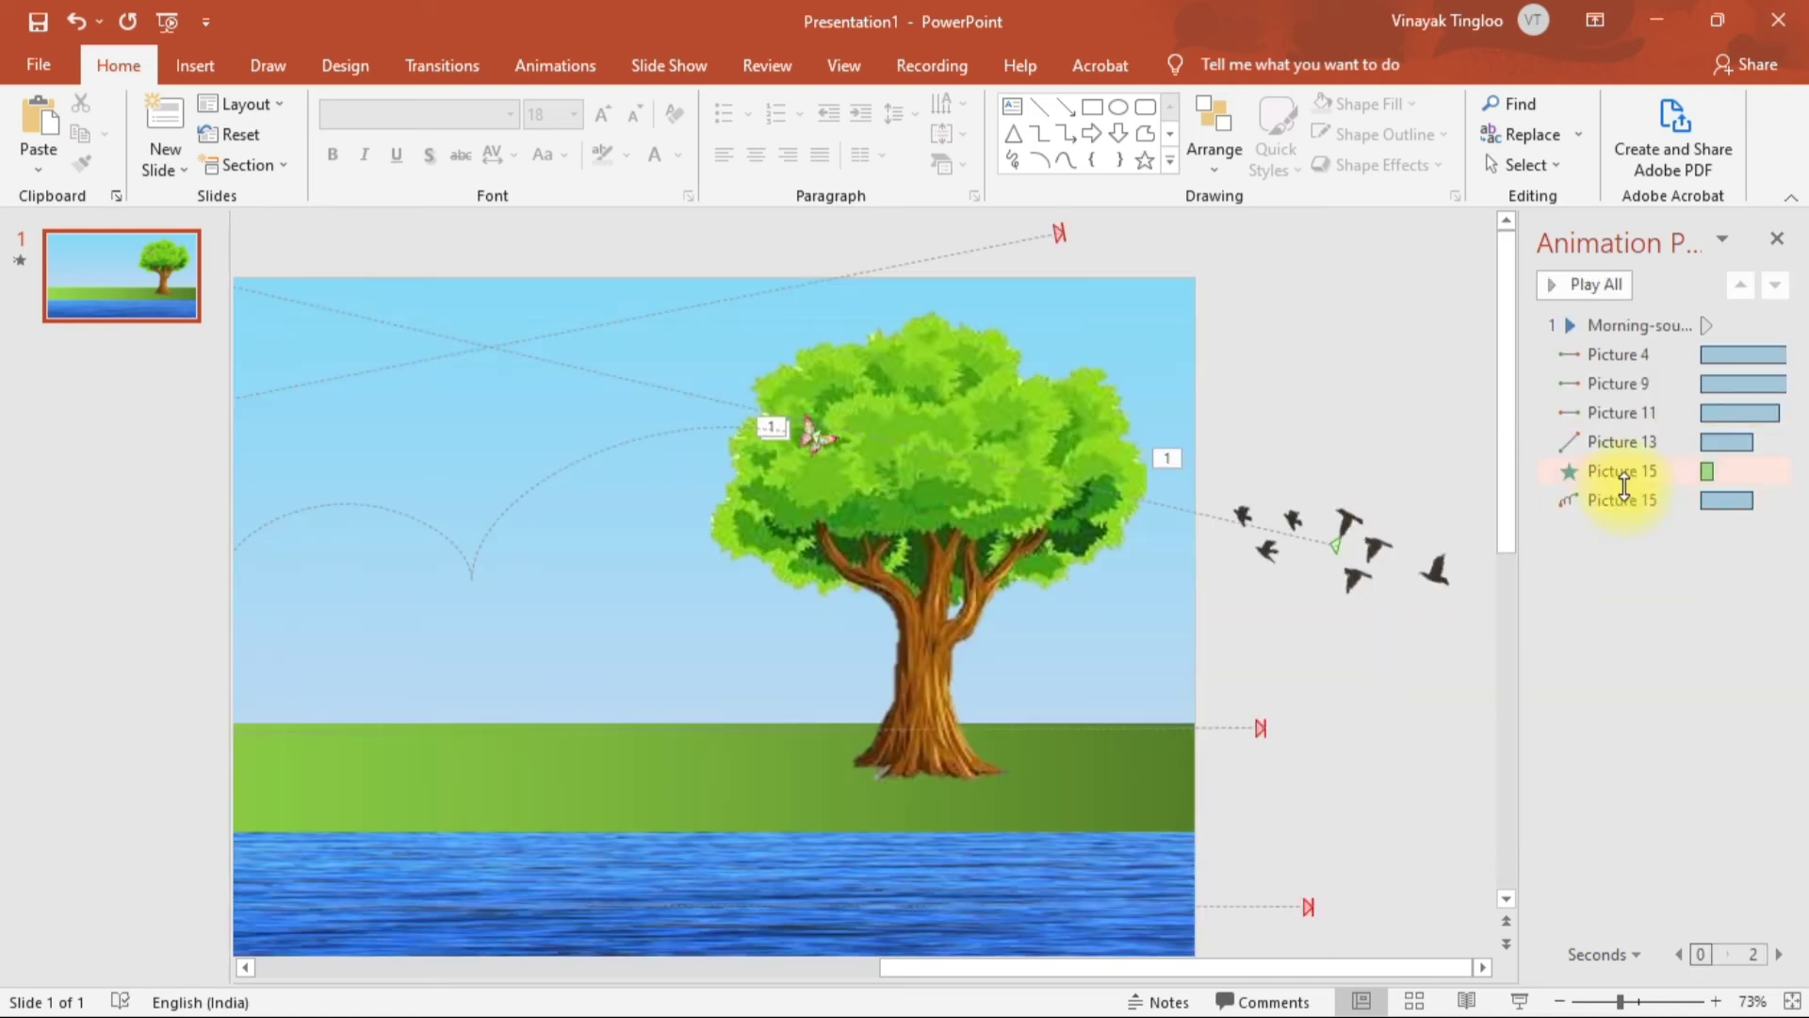
Reduce Picture 13's smooth start and smooth end to the minimum and set its duration to 5 seconds (Very Slow)
left_click(1631, 443)
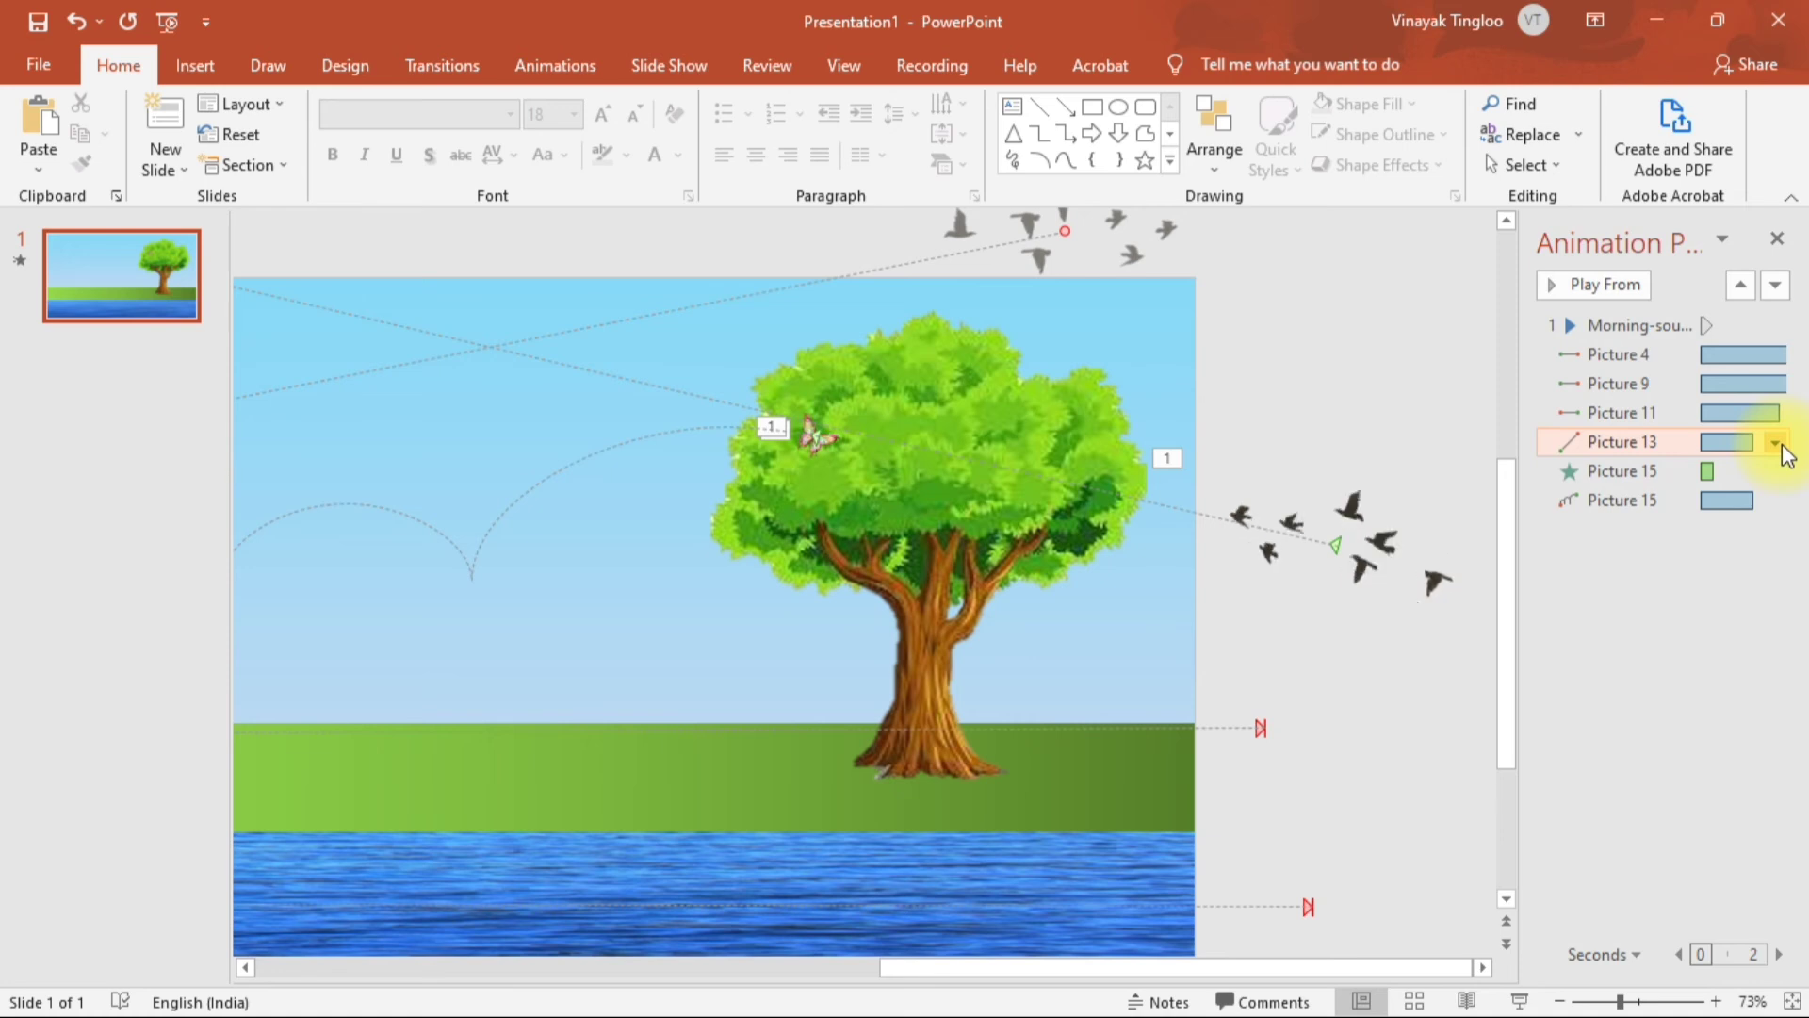
left_click(1775, 443)
left_click(1673, 568)
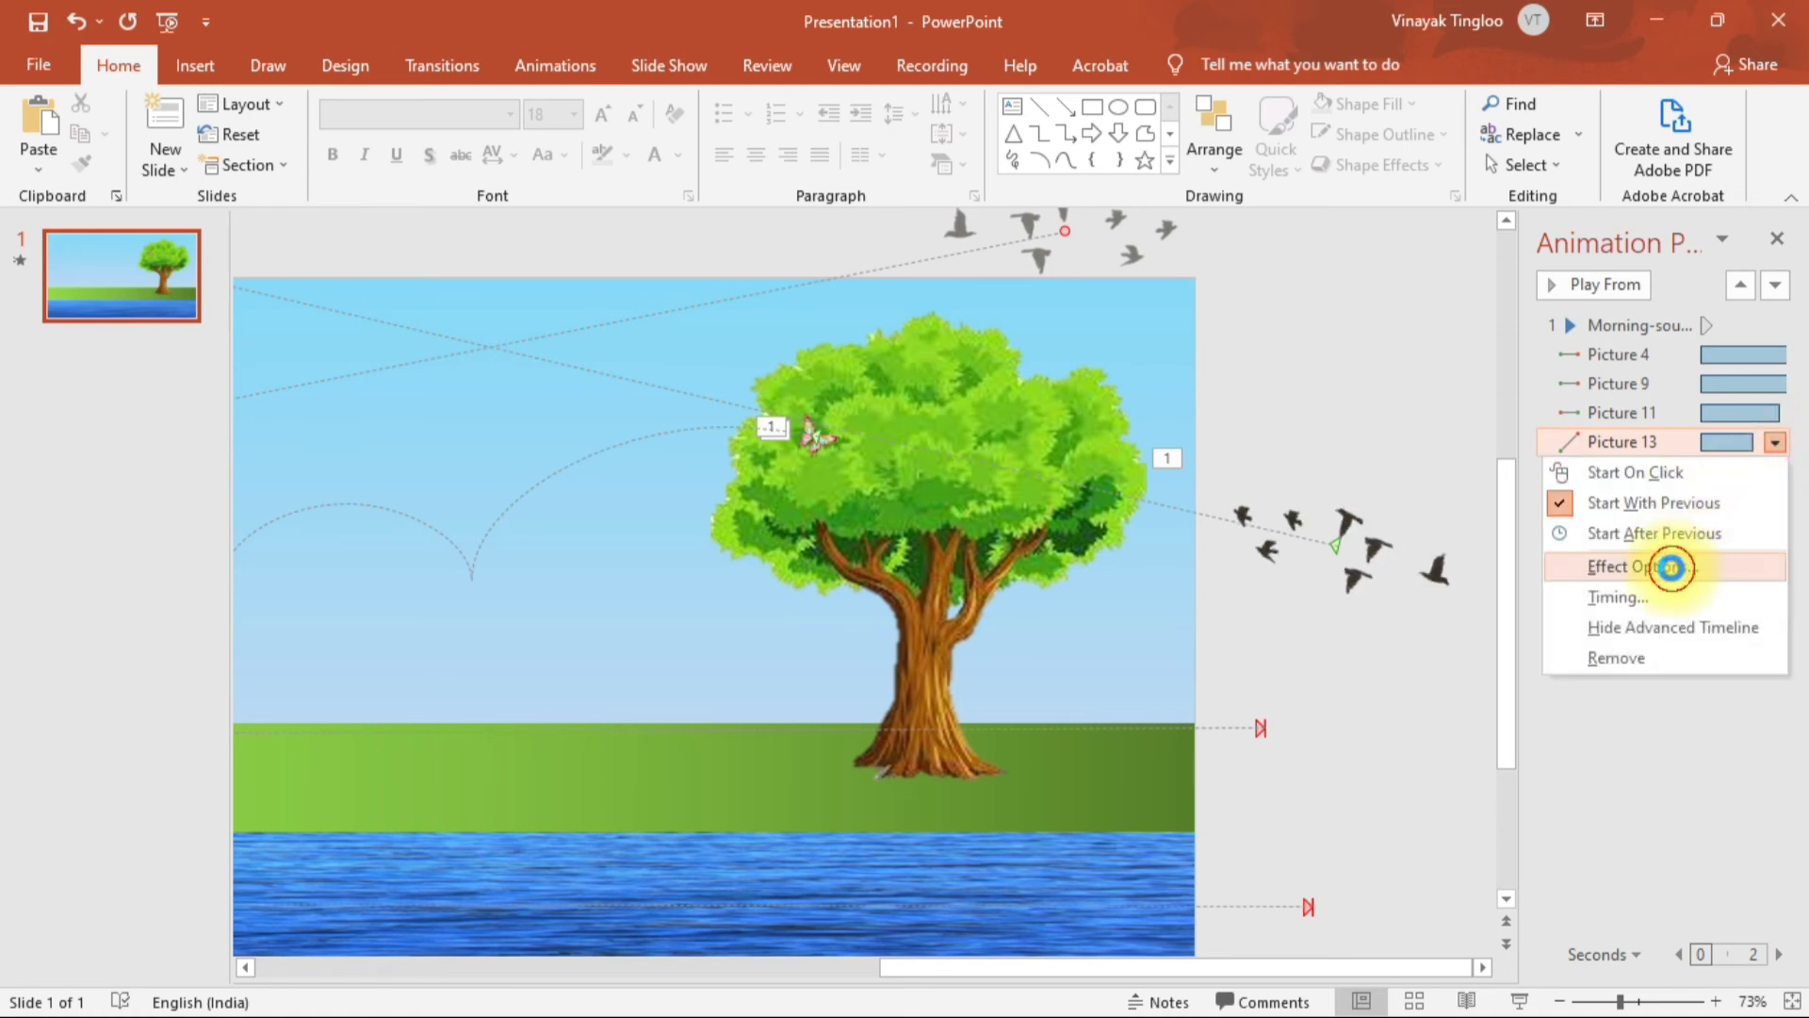
left_click_drag(631, 568, 563, 607)
left_click(523, 466)
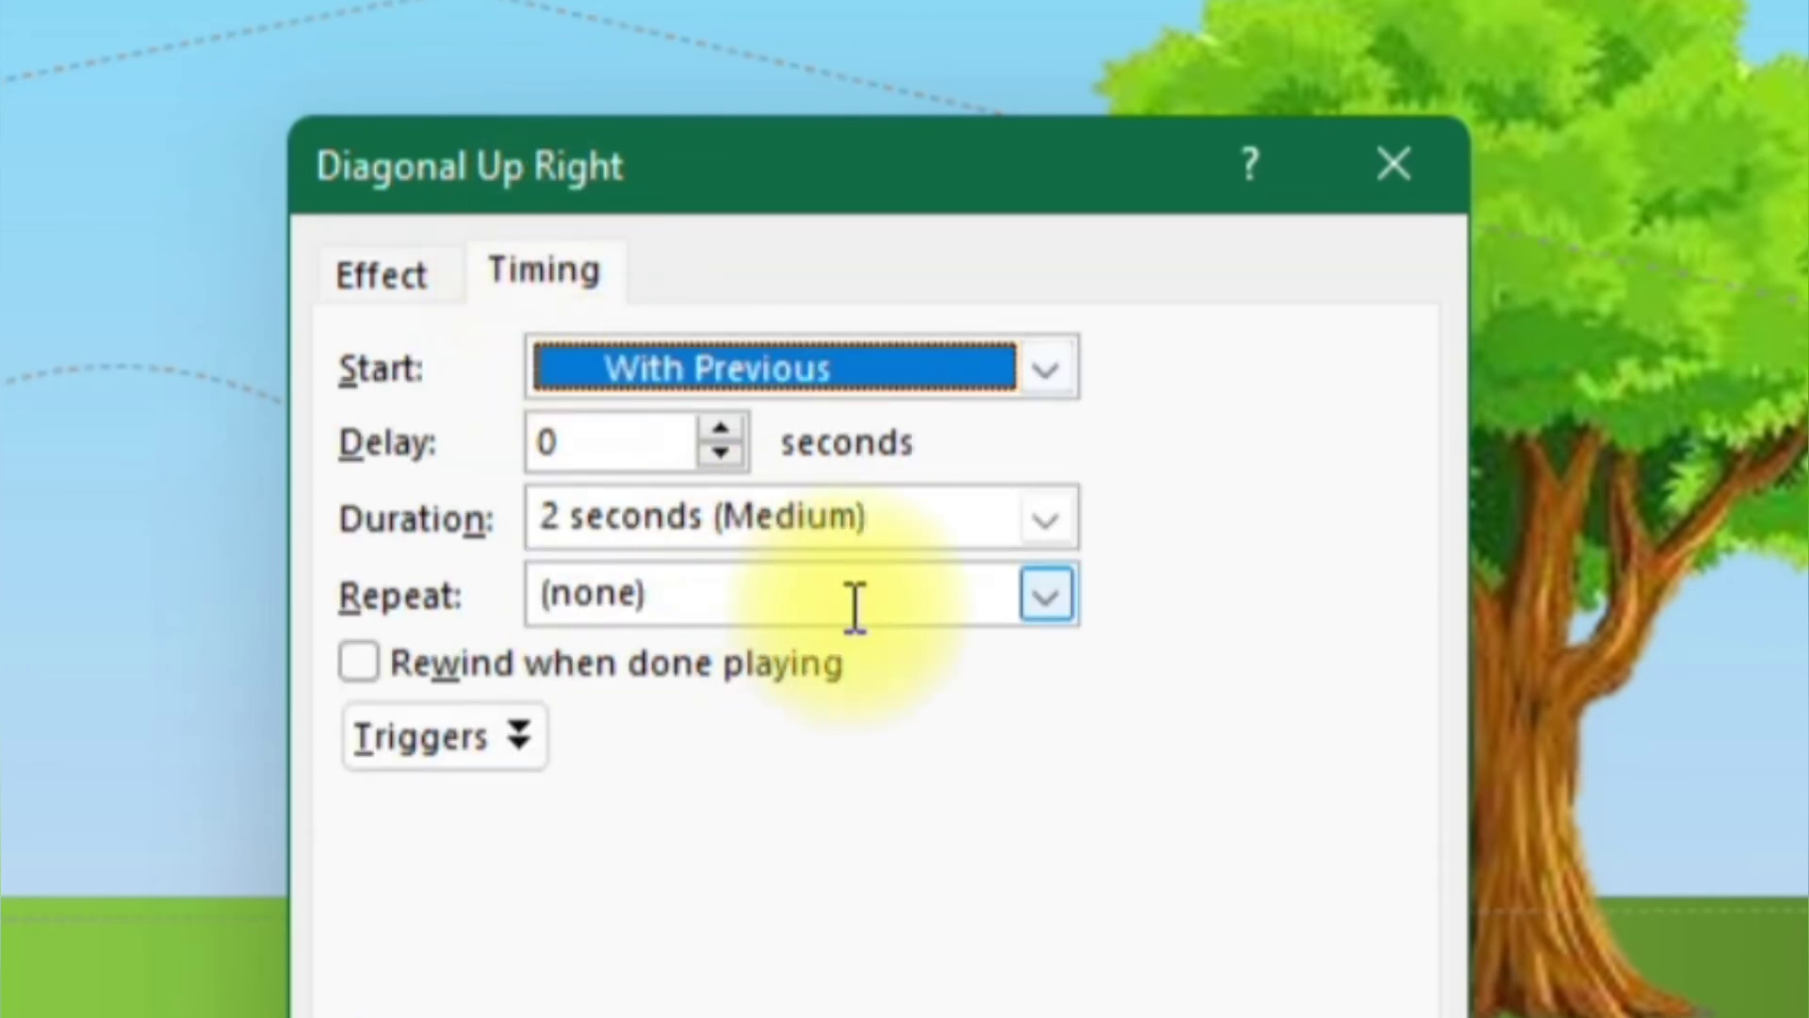
left_click(1048, 517)
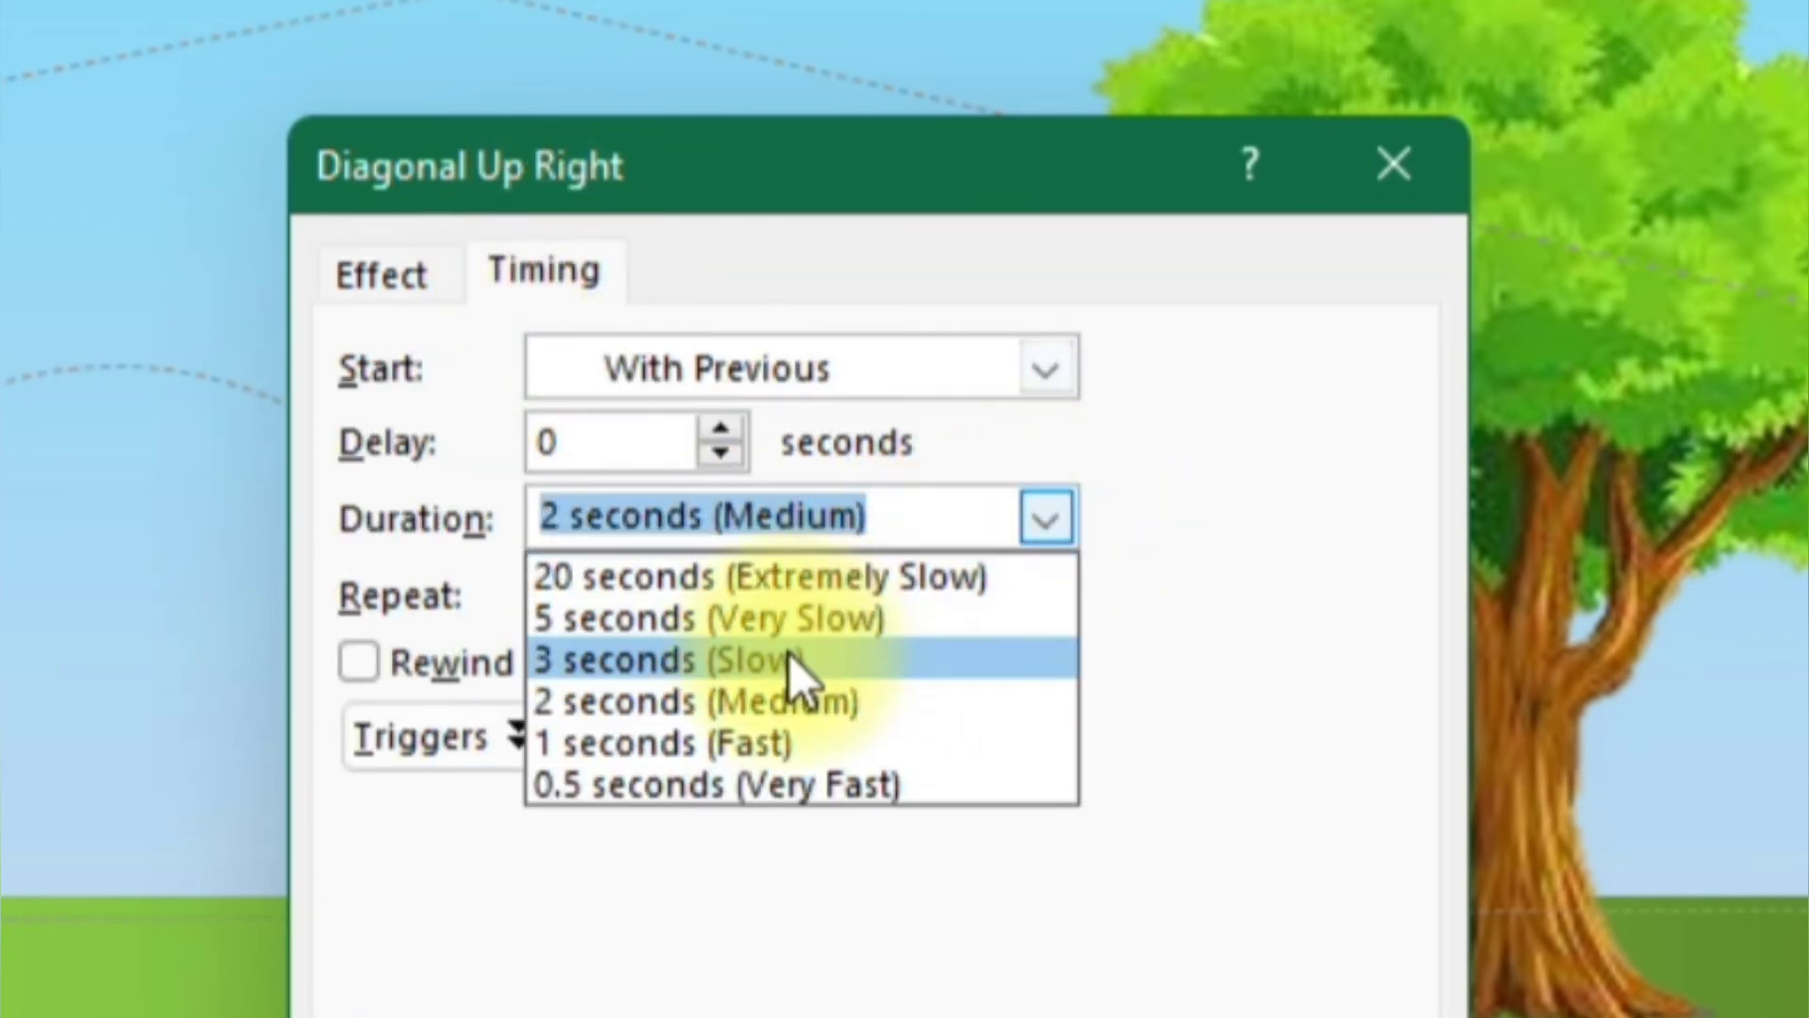
left_click(825, 621)
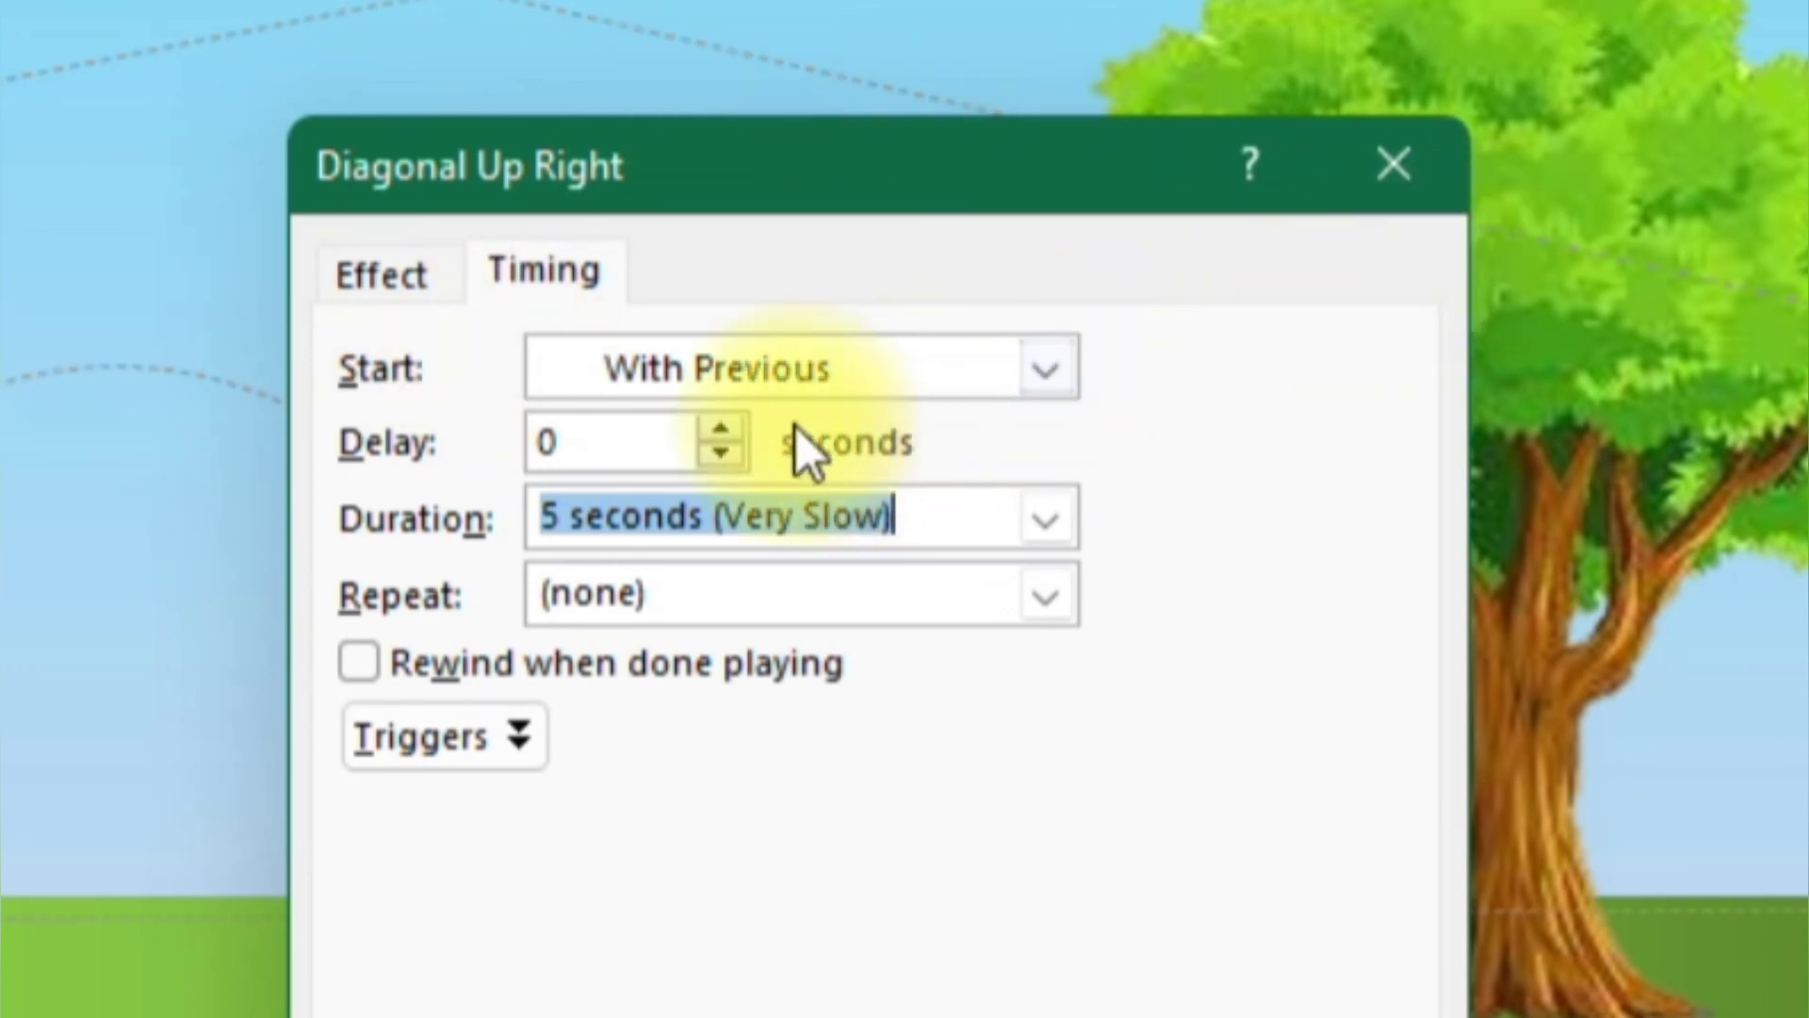
Set the delay of Picture 13's diagonal motion path to 2.5 seconds and apply the timing
left_click(720, 430)
left_click(721, 431)
left_click(721, 431)
left_click(721, 431)
left_click(721, 431)
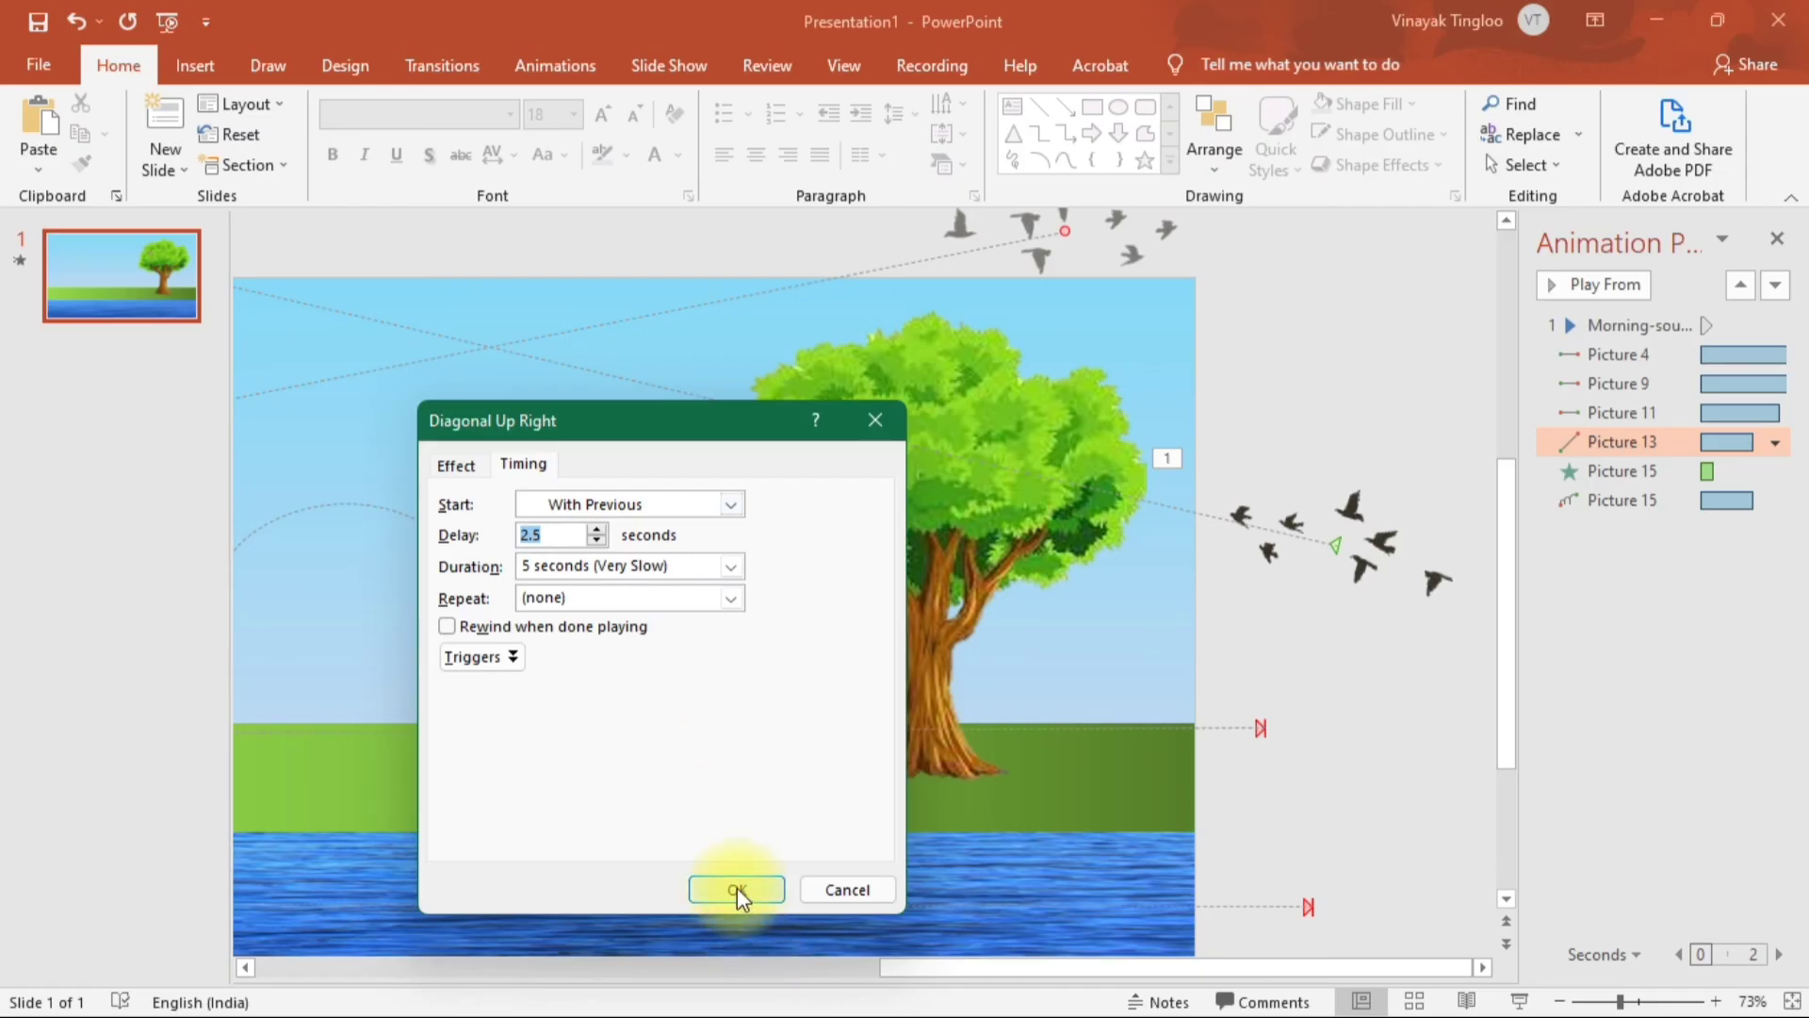
left_click(737, 890)
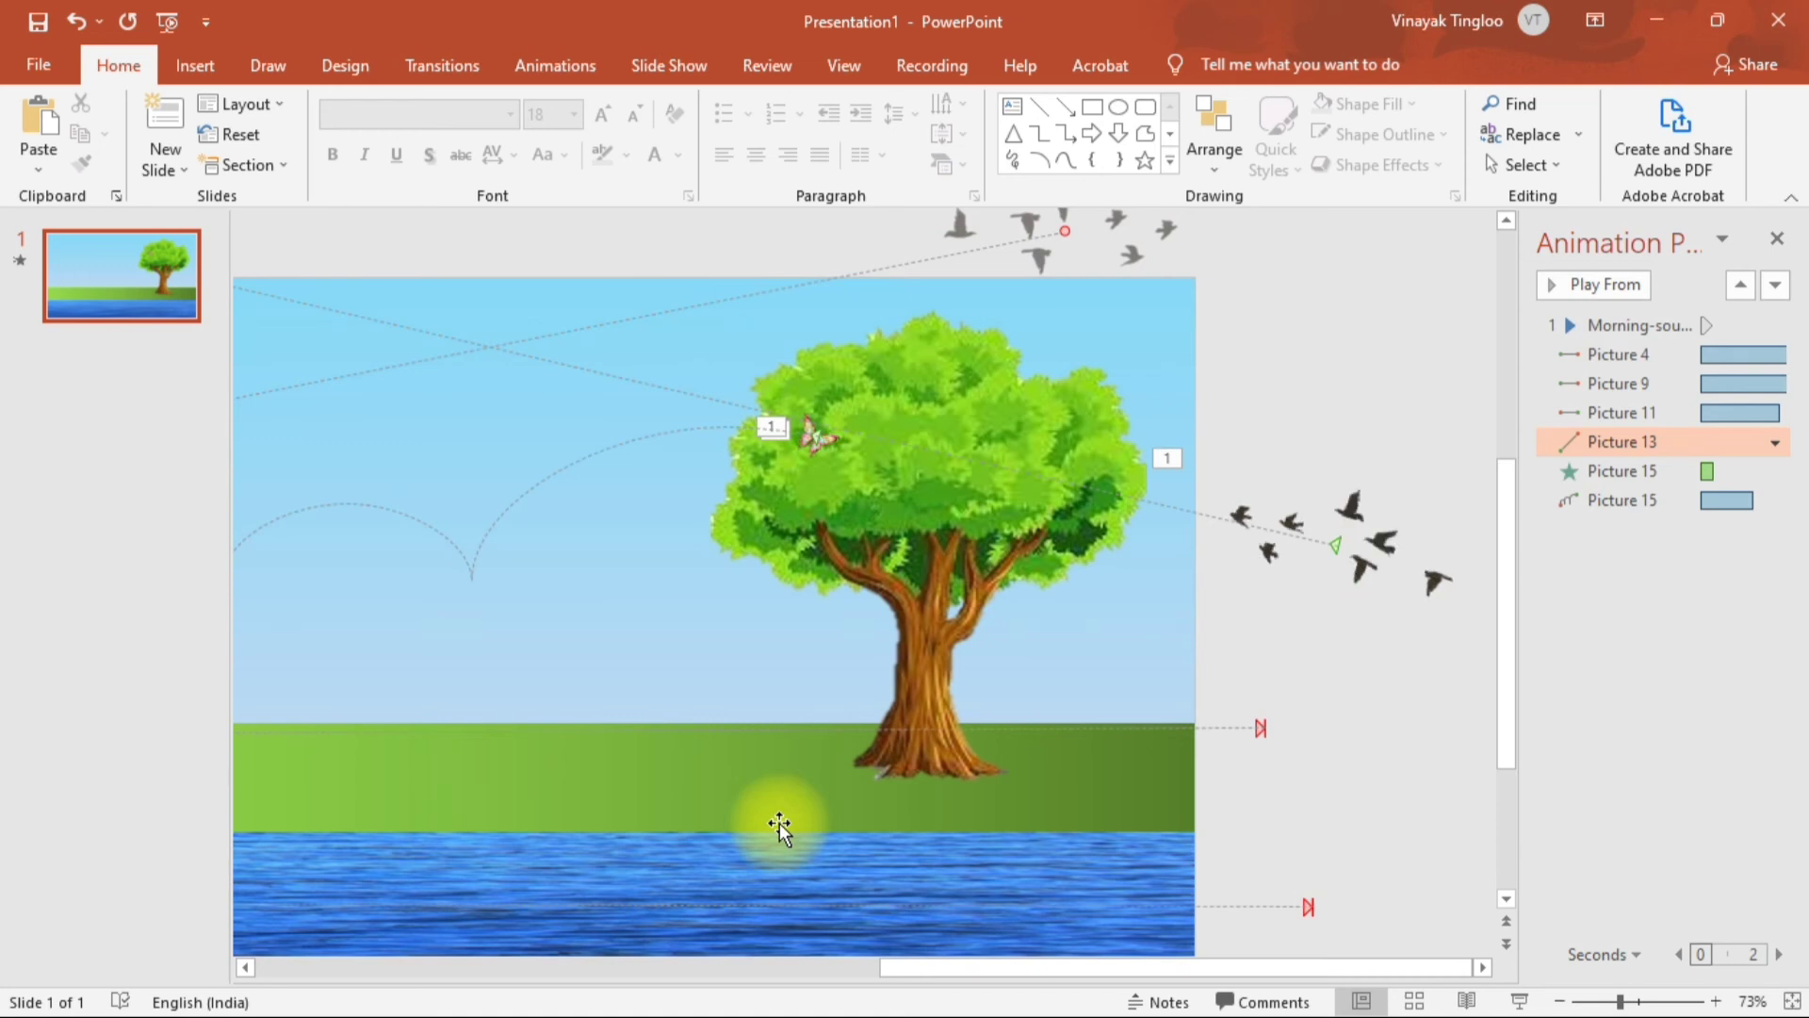
Set the delay of Picture 15's Stretch entrance to 3.5 seconds, keeping the Across direction
left_click(1629, 478)
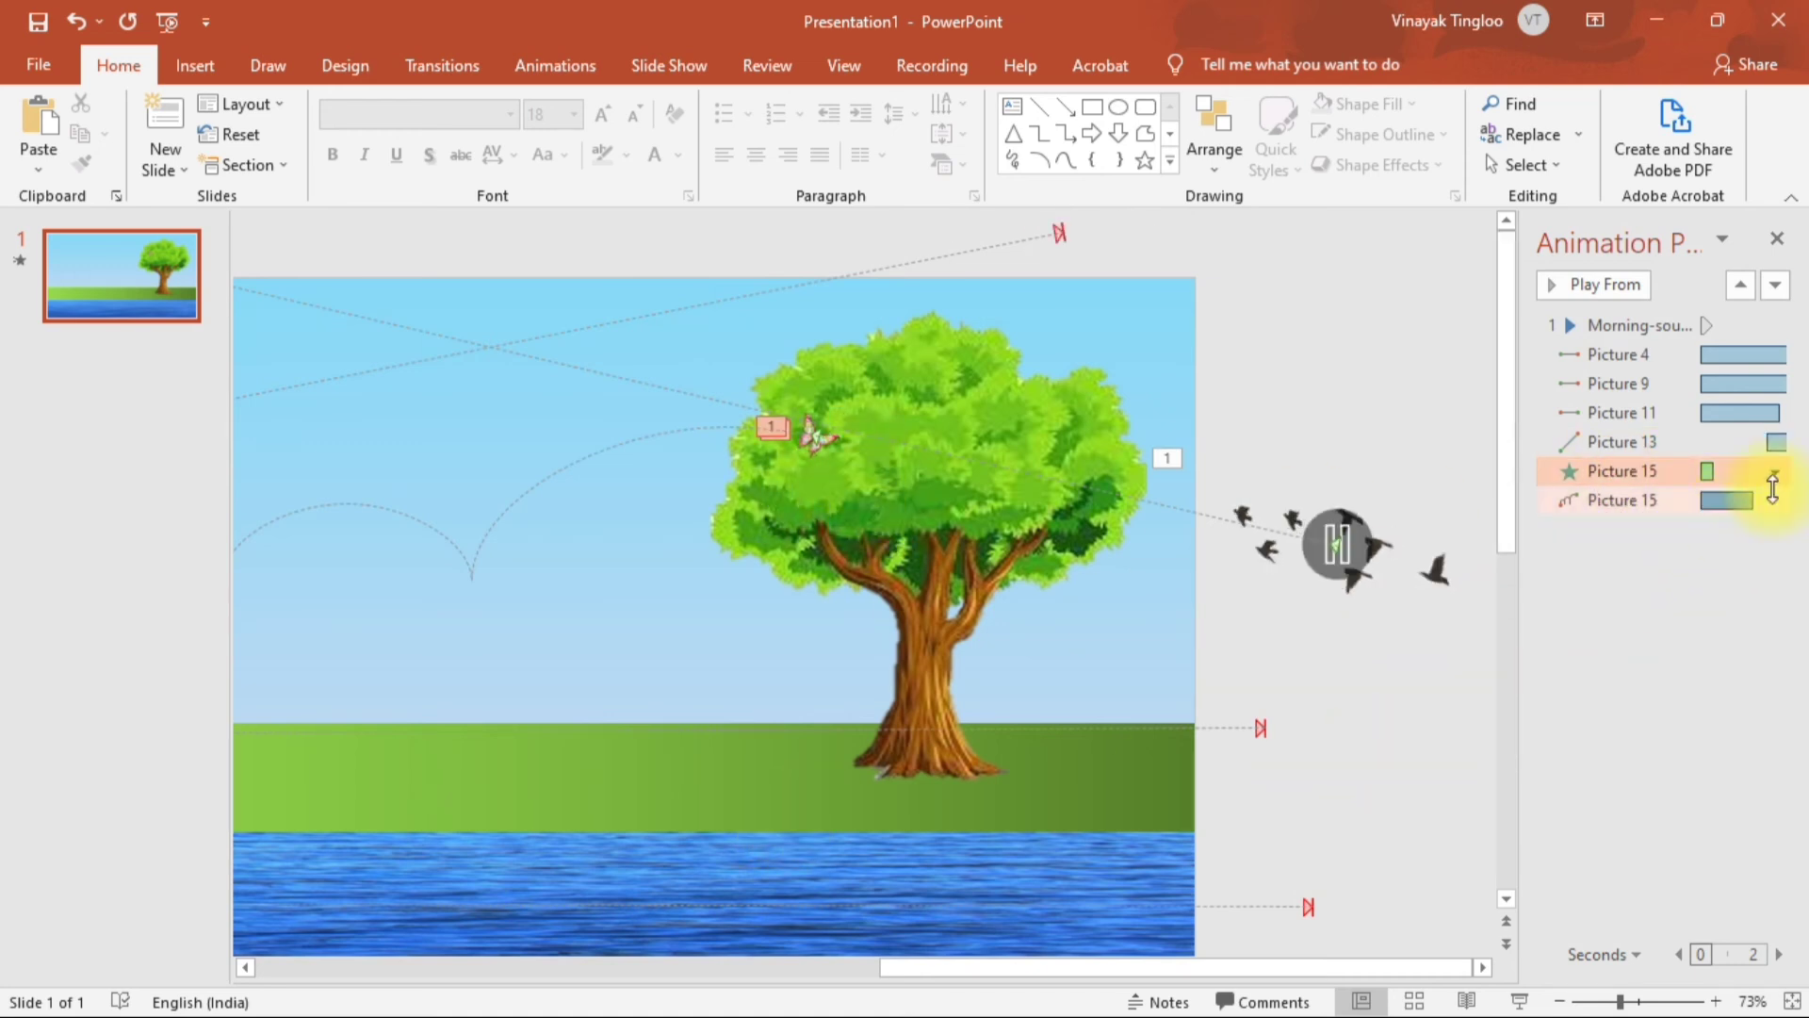
left_click(1777, 471)
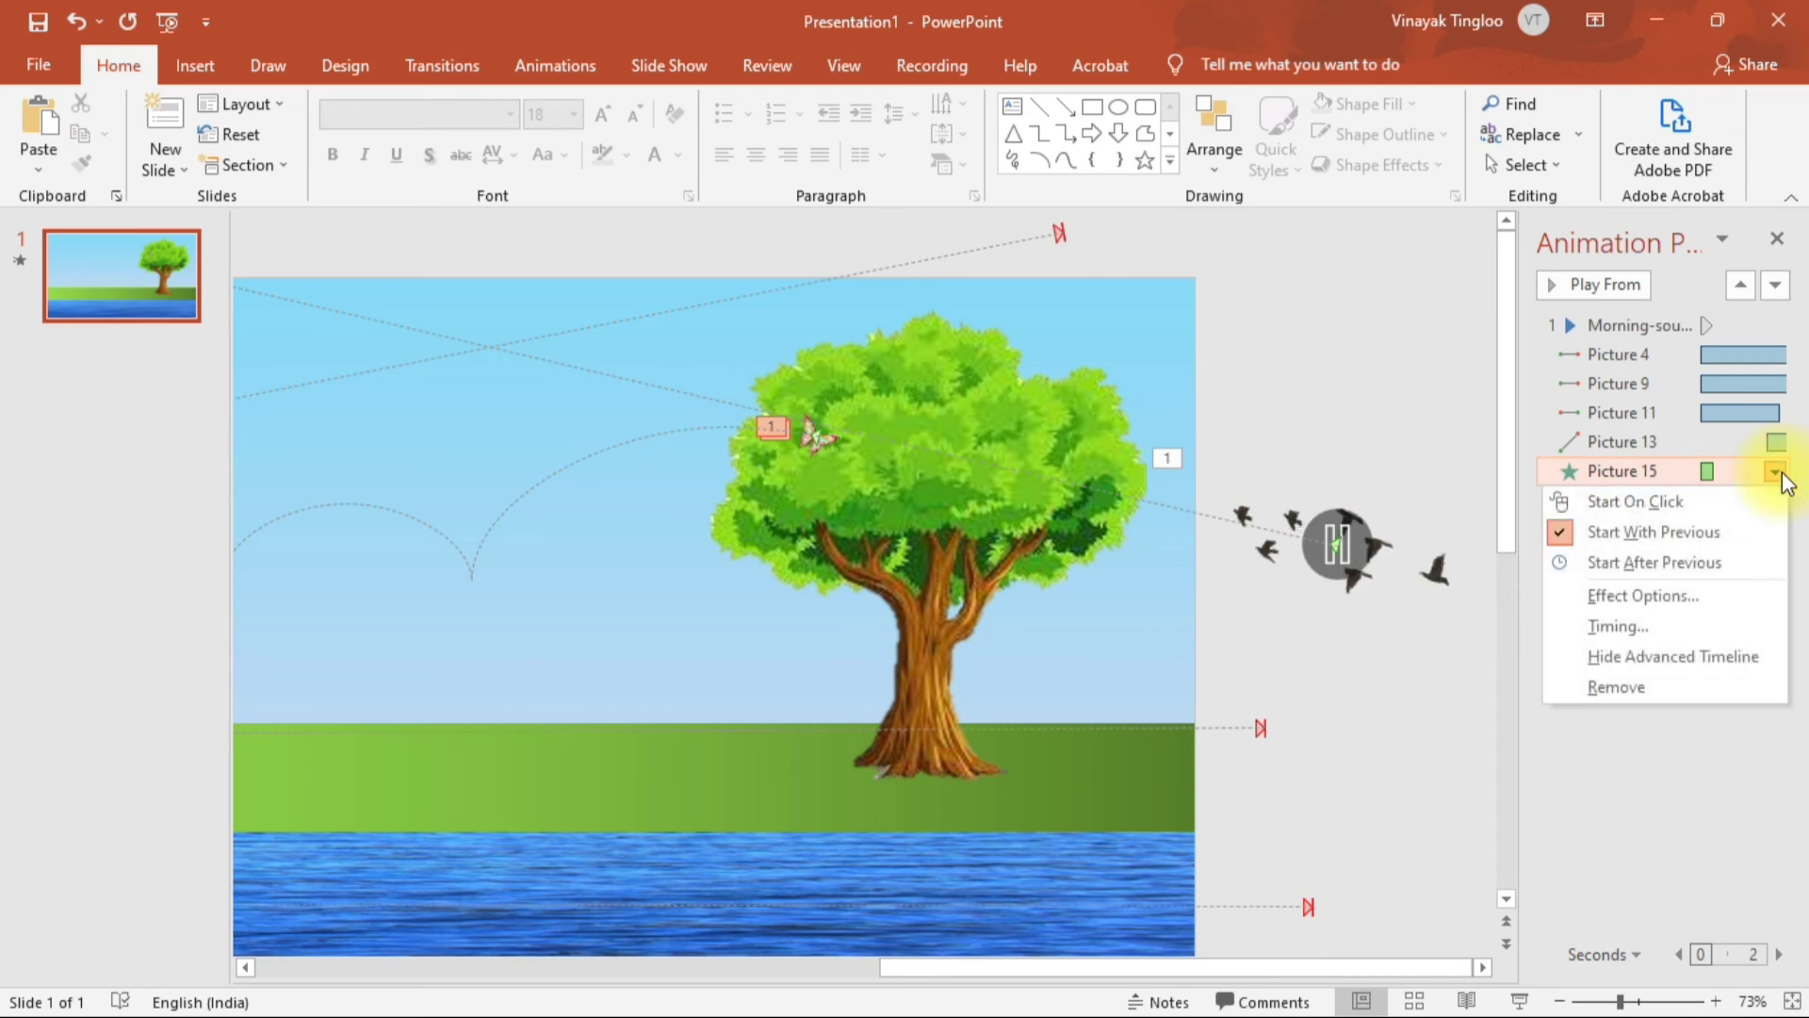
left_click(1714, 599)
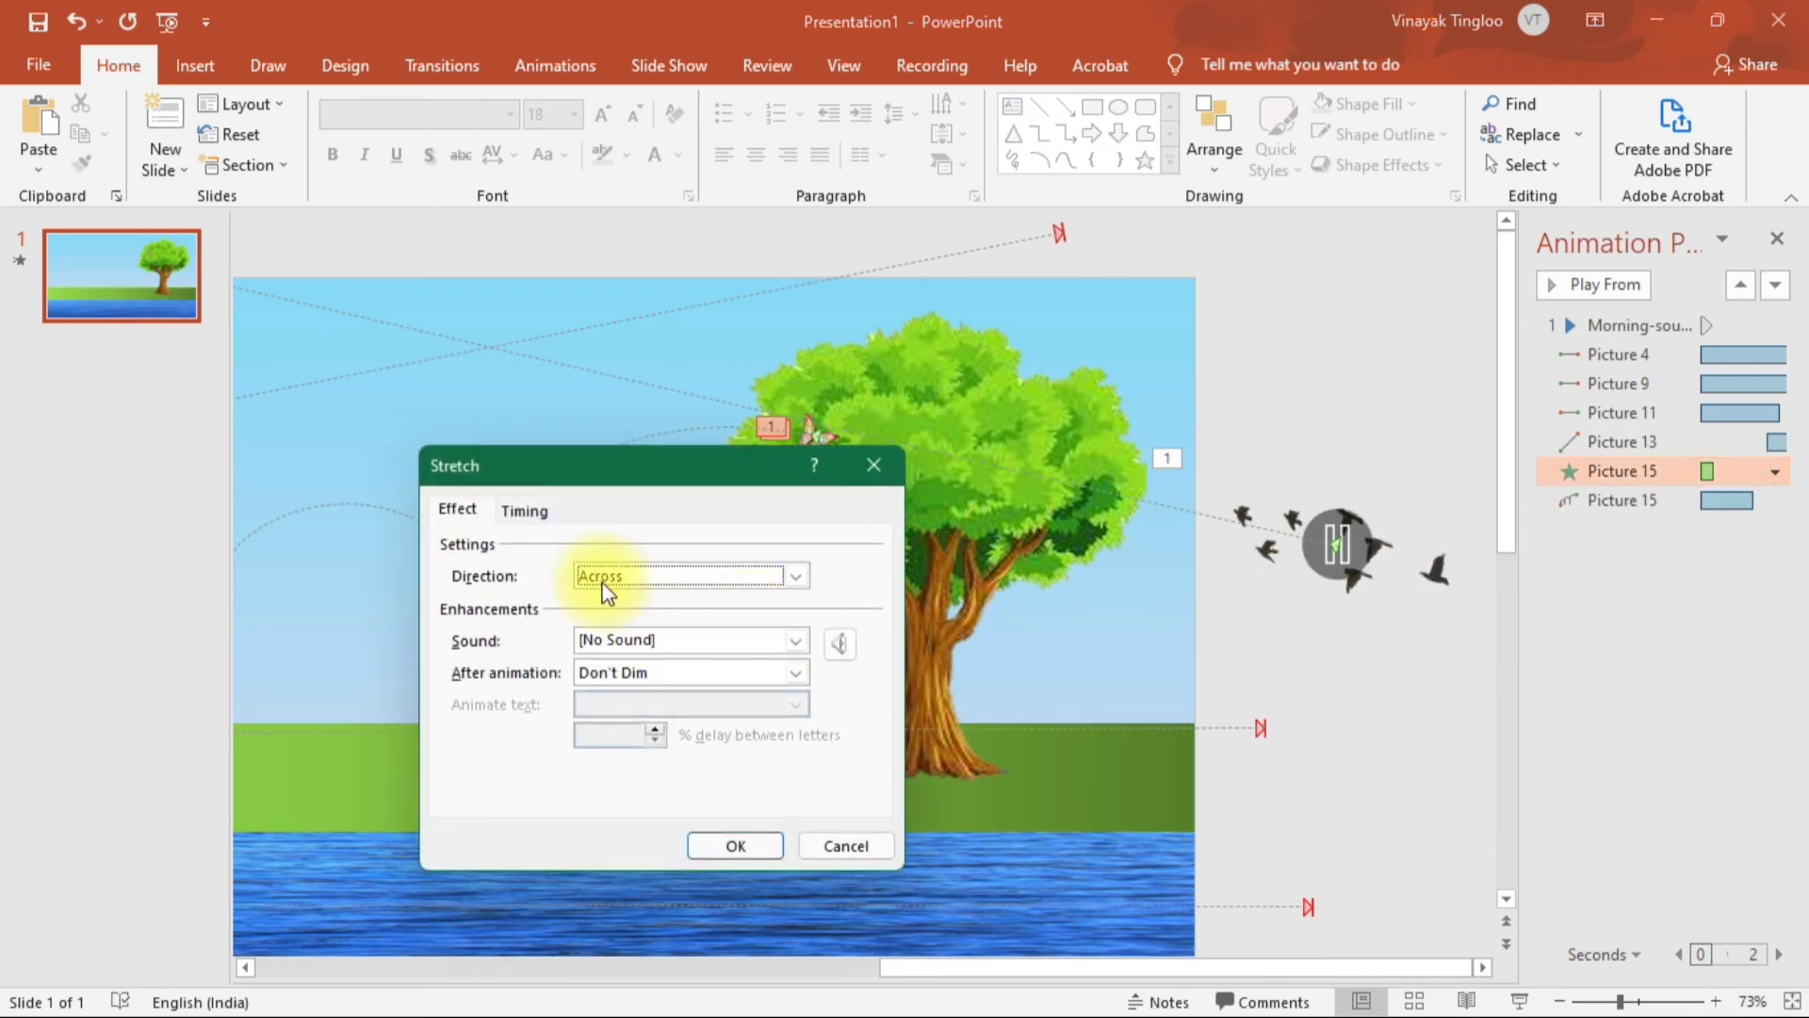
left_click(521, 511)
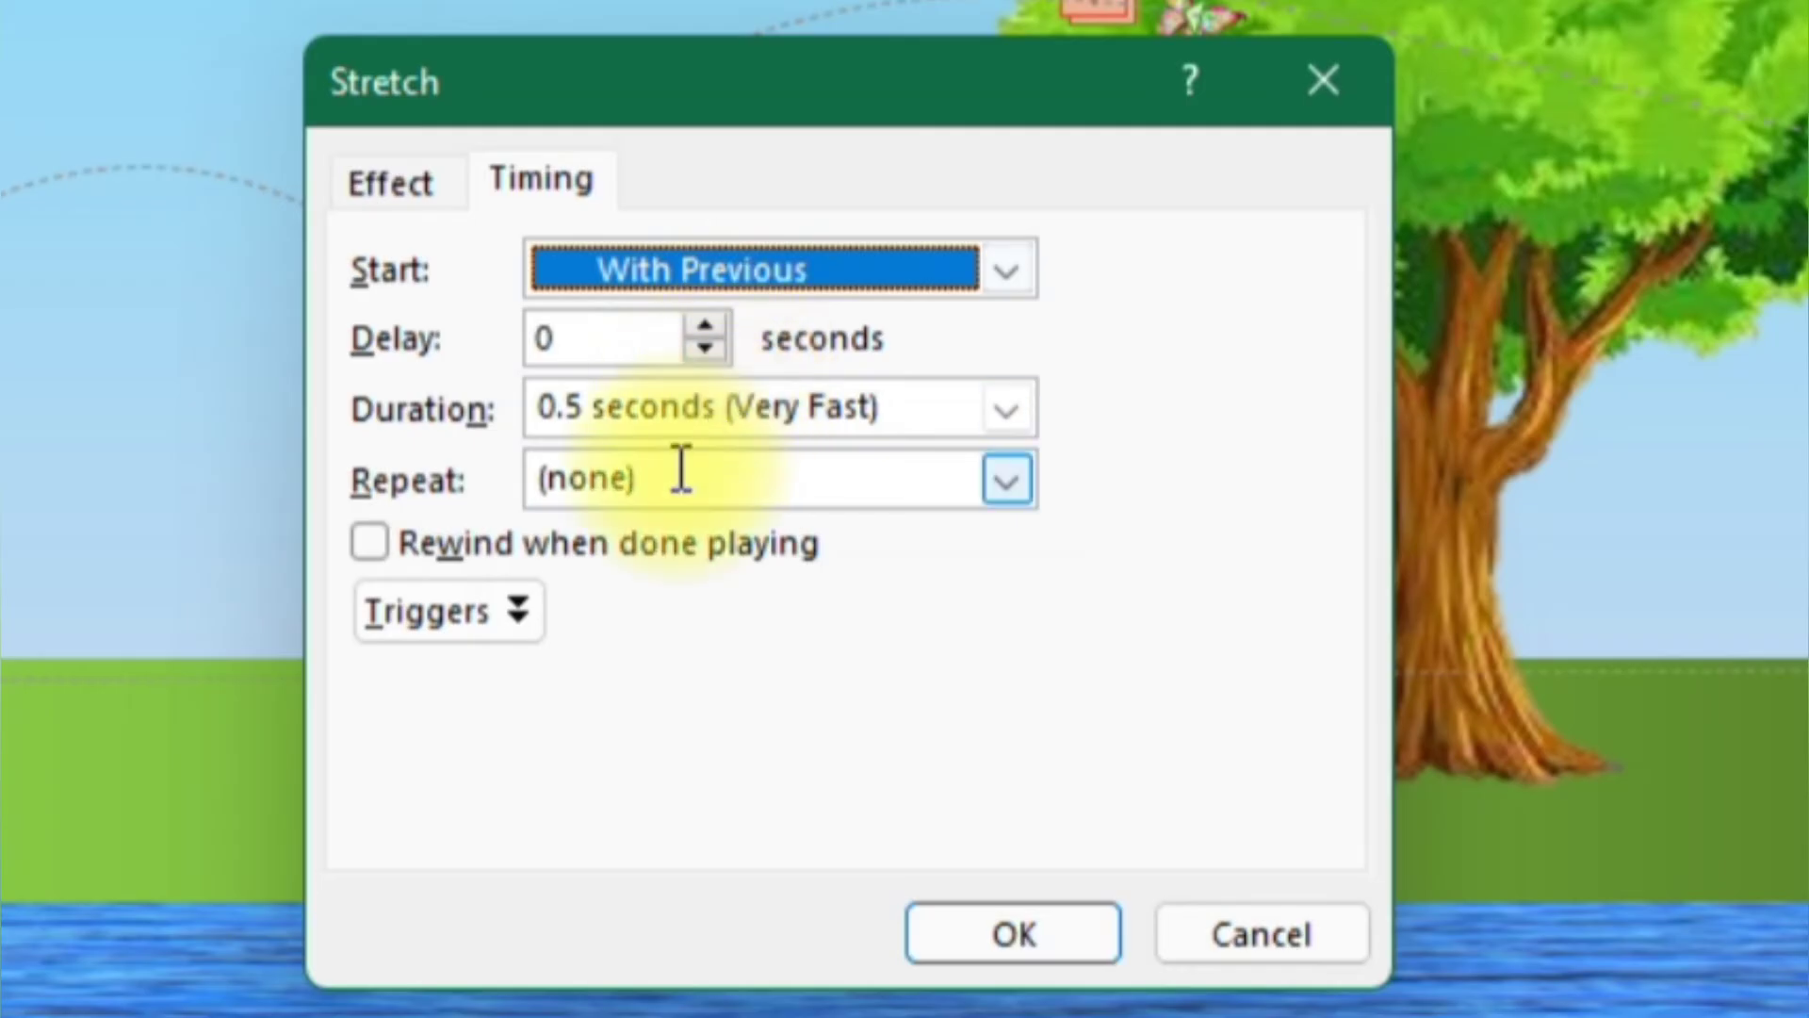
left_click(705, 326)
left_click(704, 323)
left_click(705, 324)
left_click(705, 323)
left_click(705, 323)
left_click(705, 323)
left_click(705, 324)
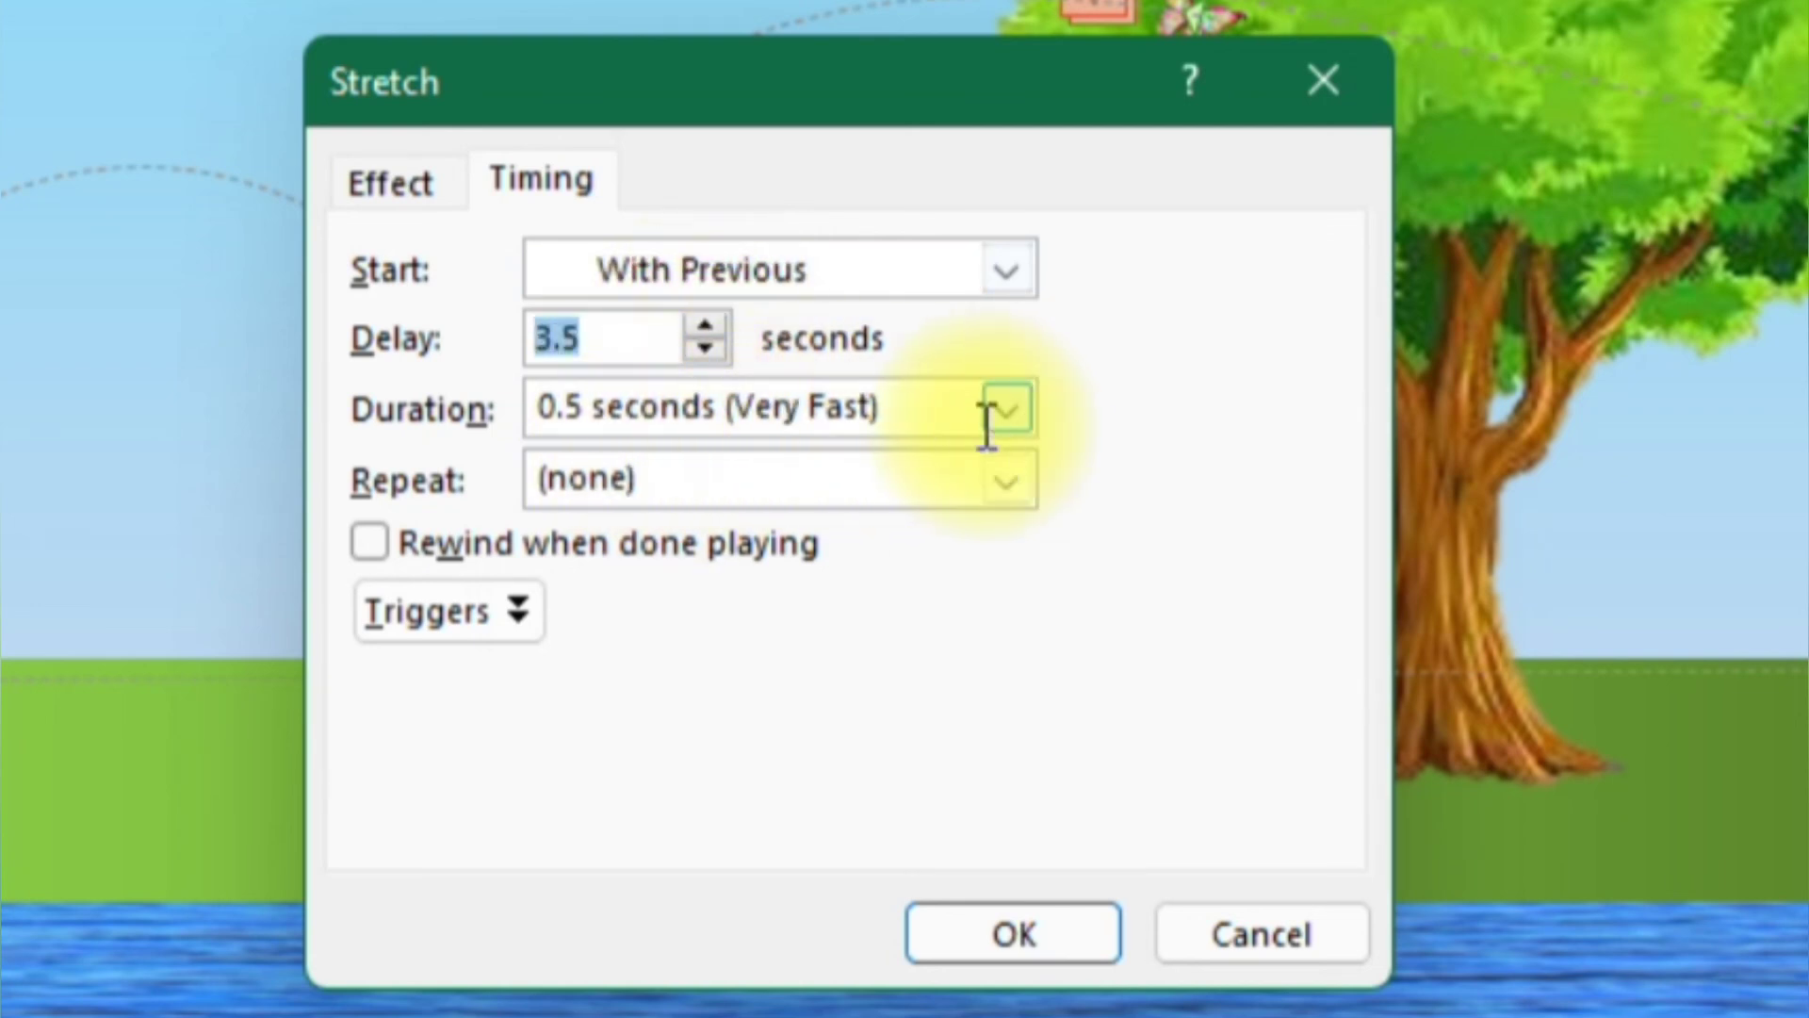
left_click(438, 189)
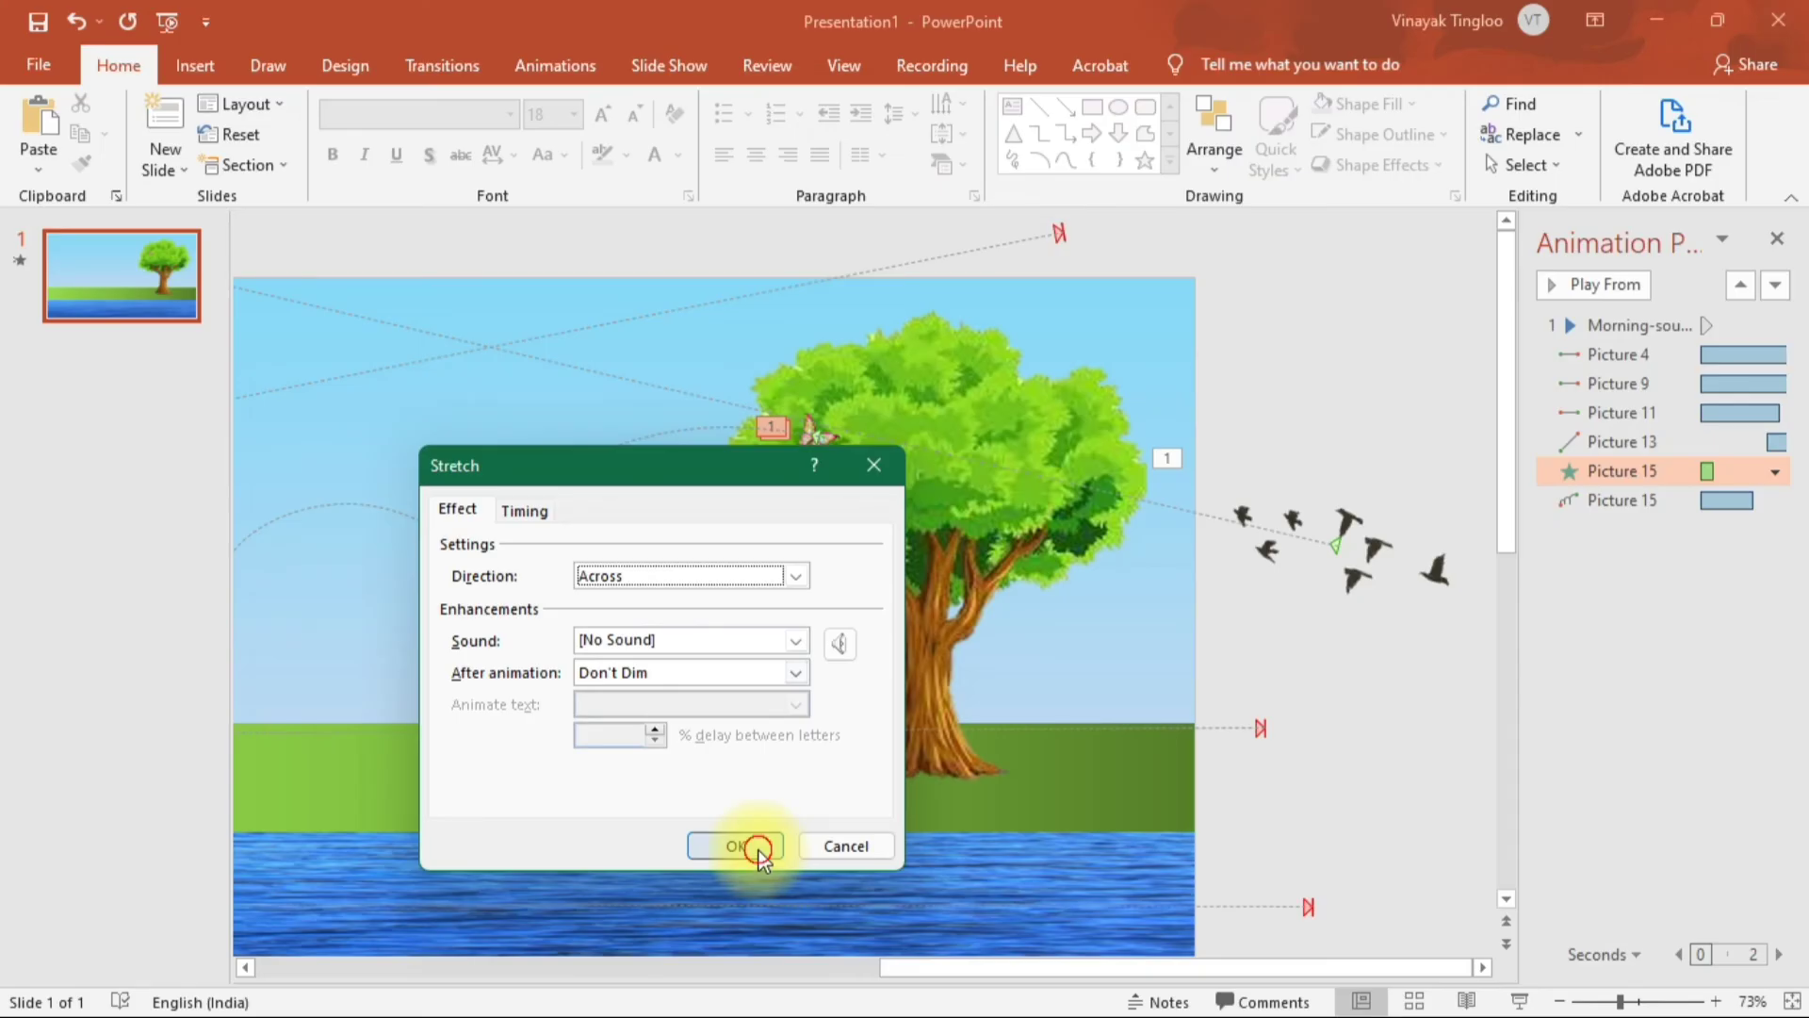
left_click(1084, 923)
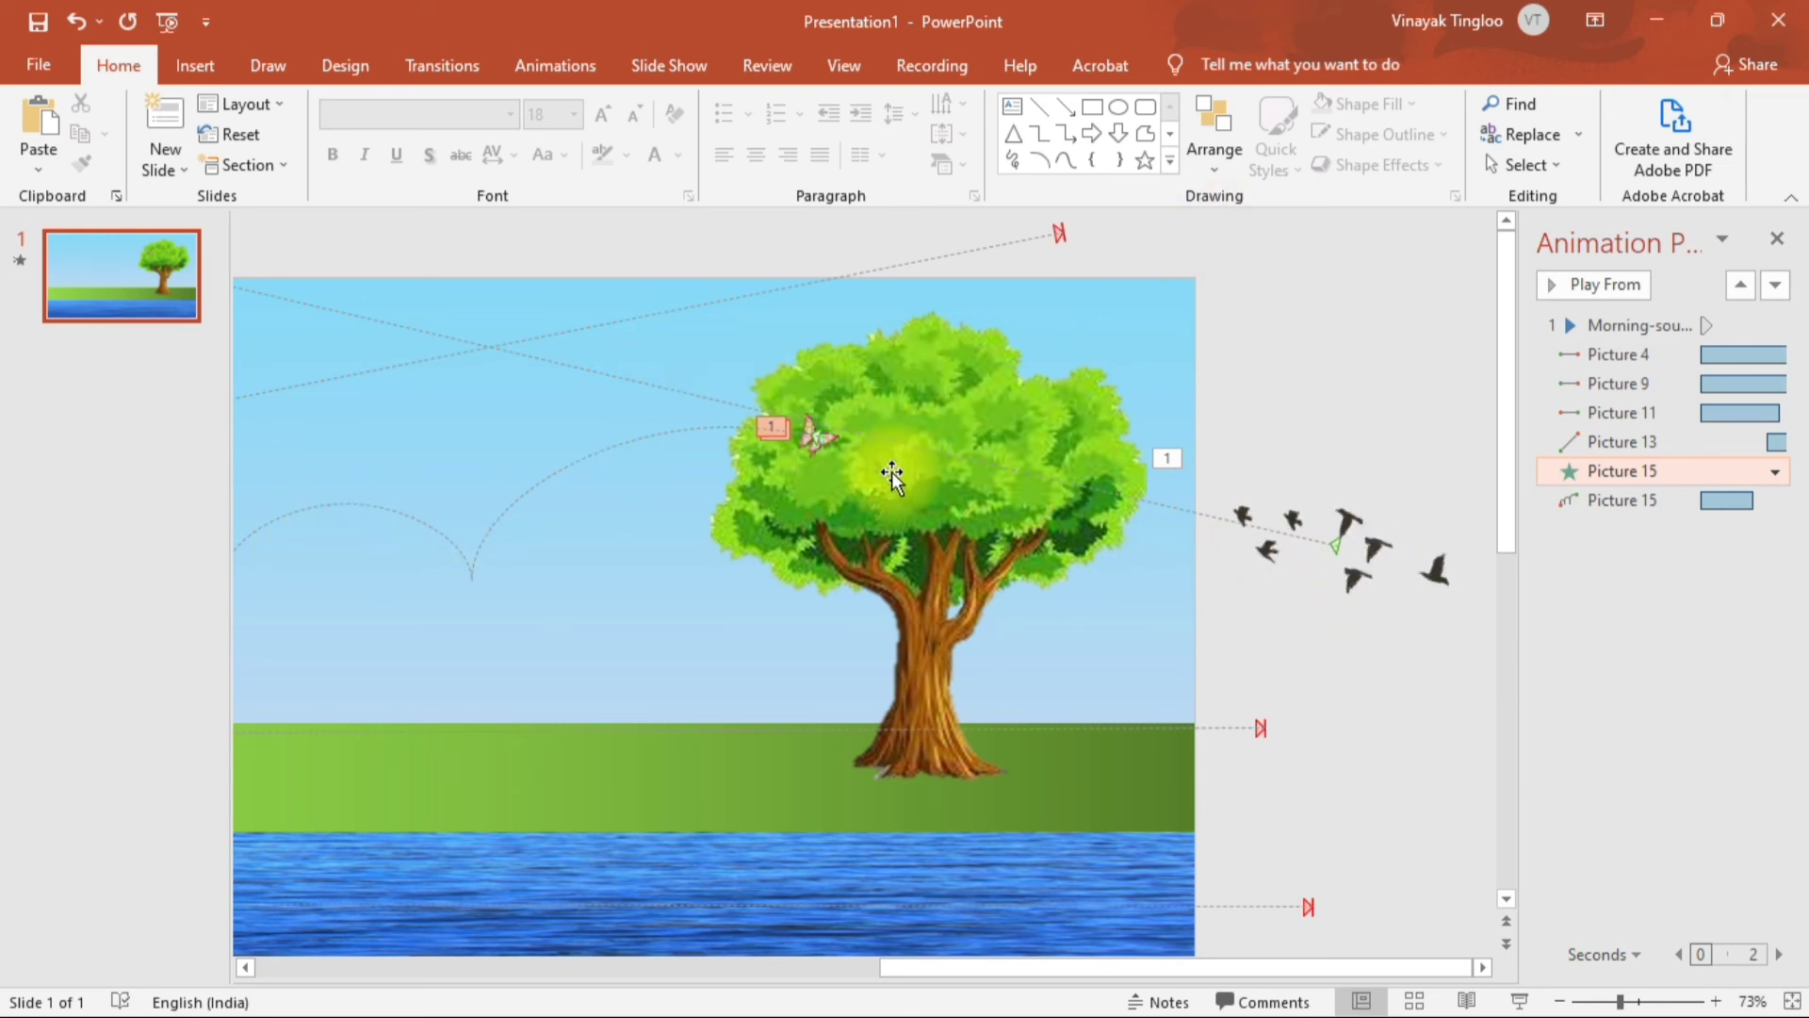
Set the delay of Picture 15's Bounce Left motion path to 6 seconds
left_click(1593, 500)
left_click(1775, 501)
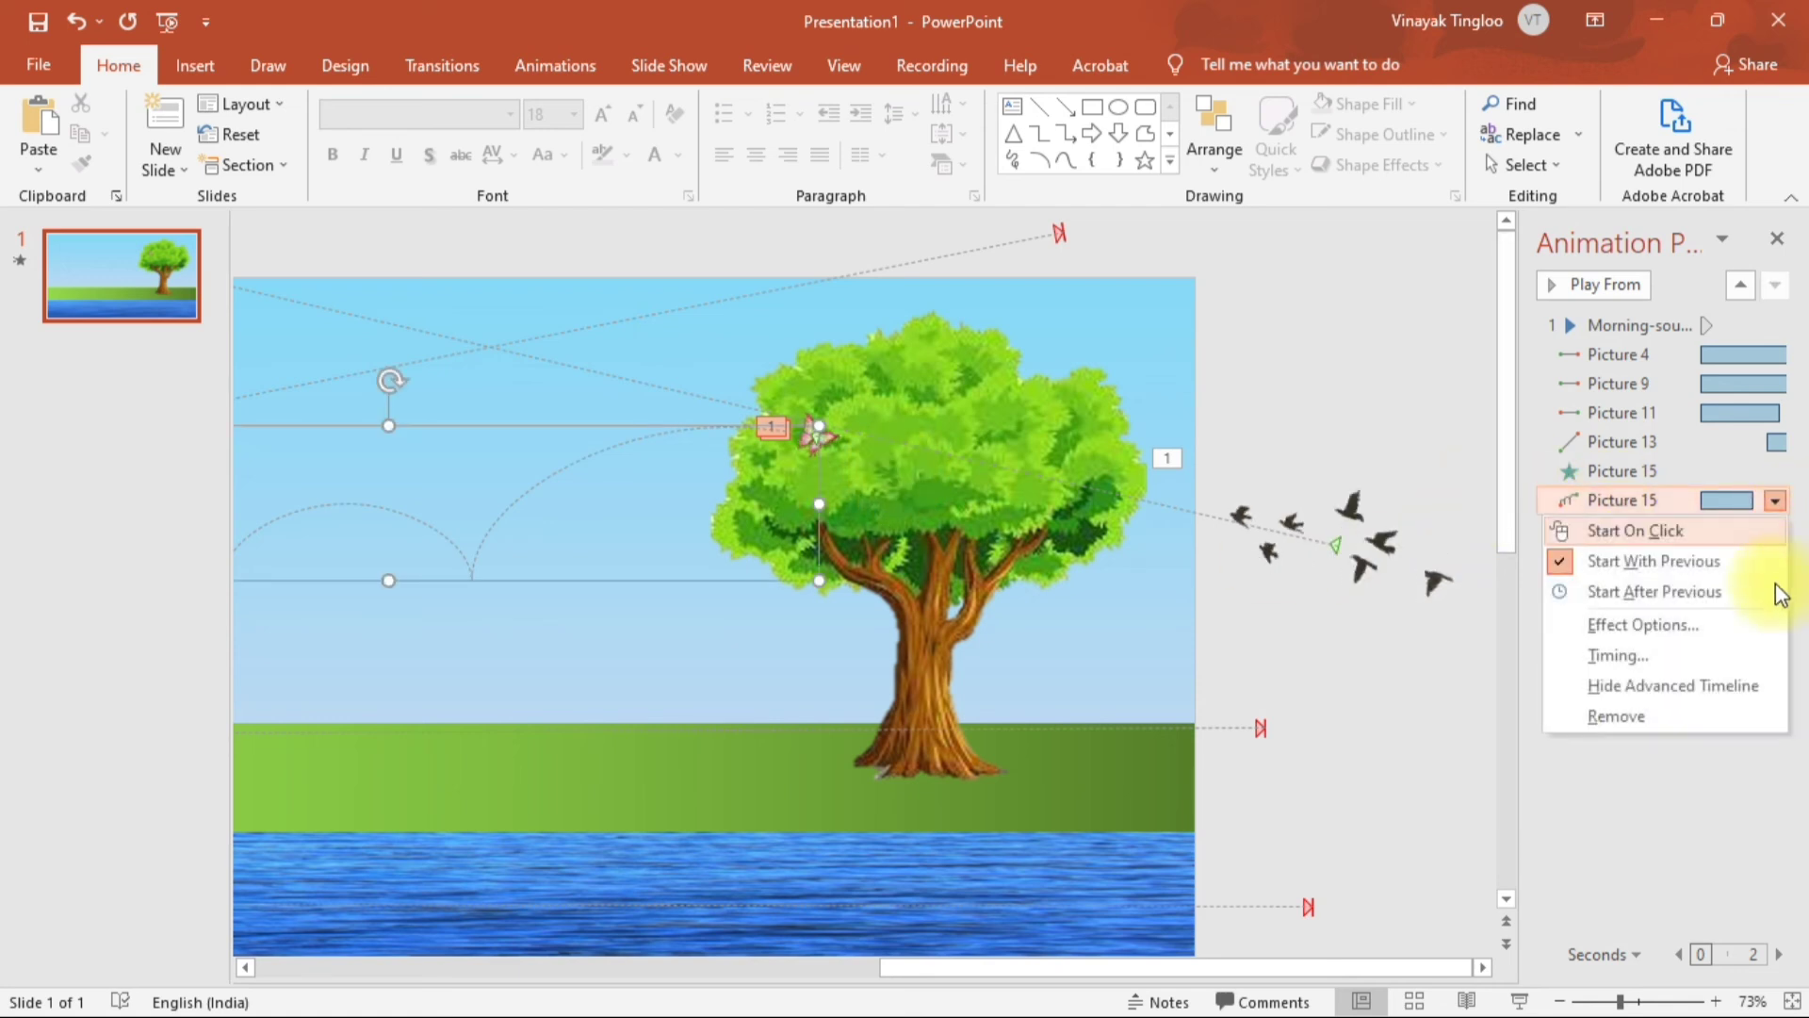
left_click(1677, 625)
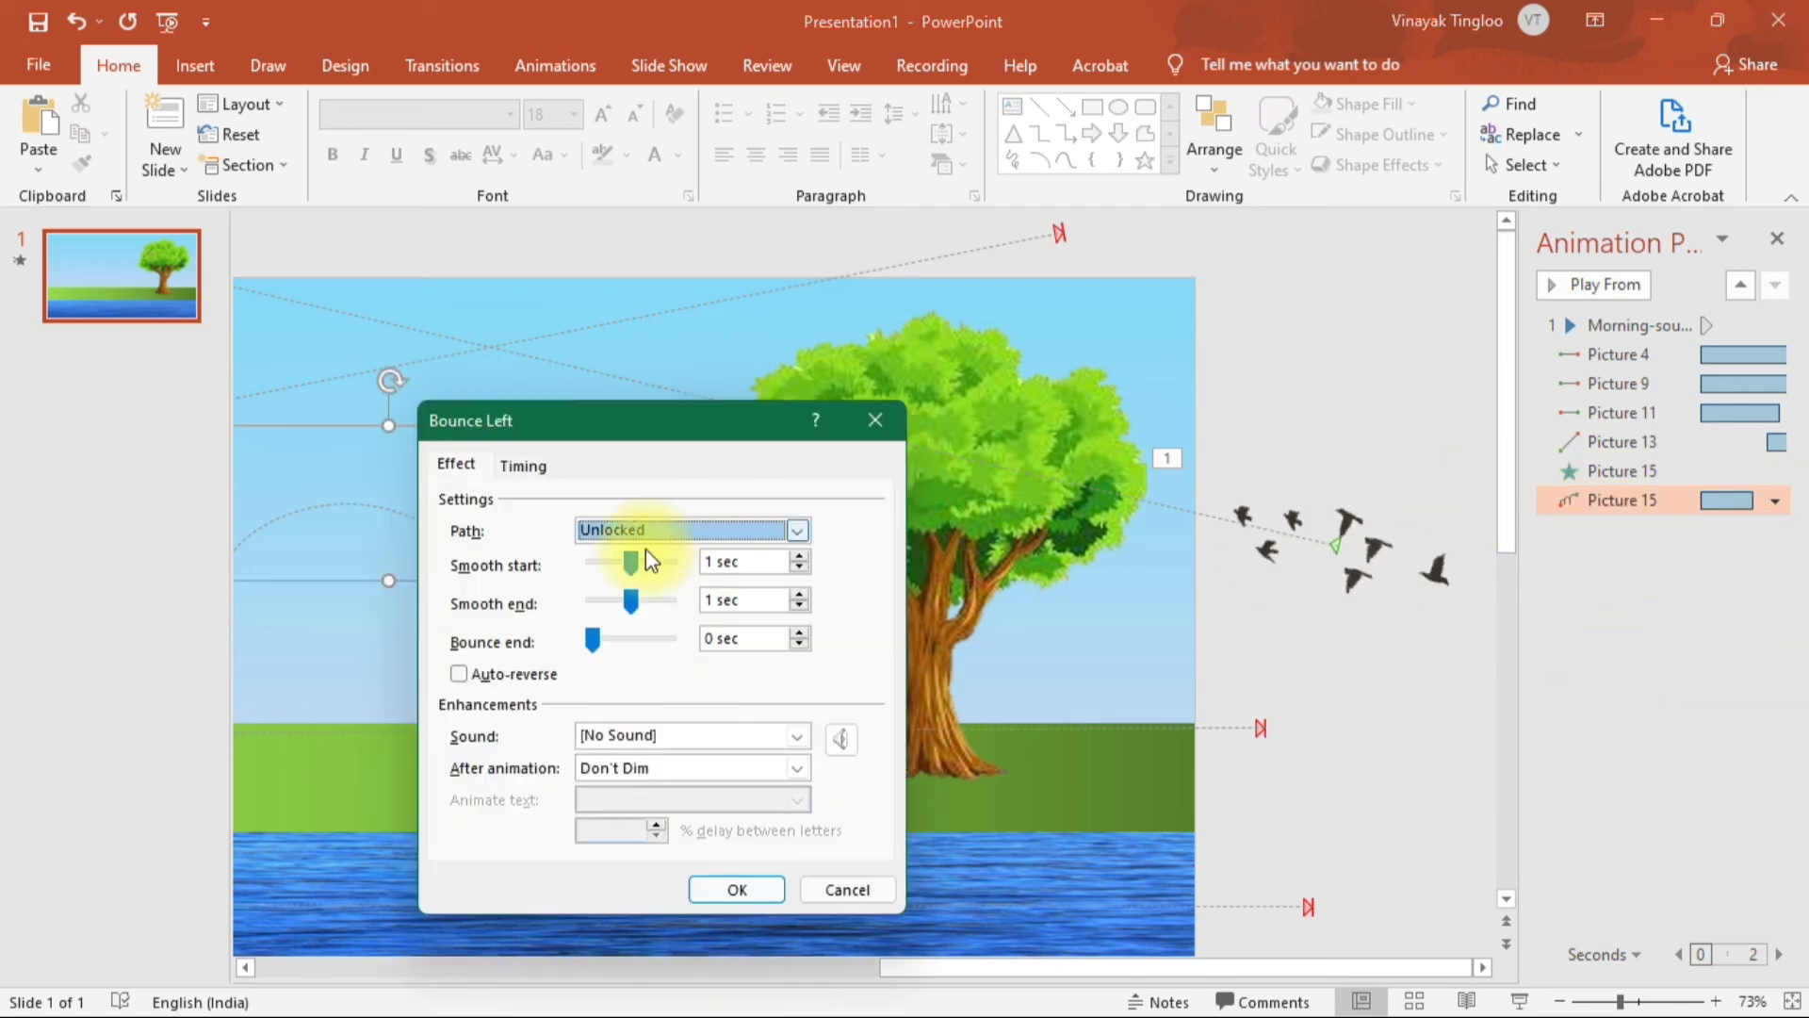
left_click(523, 466)
left_click(594, 527)
left_click(594, 527)
left_click(594, 528)
left_click(594, 528)
left_click(595, 528)
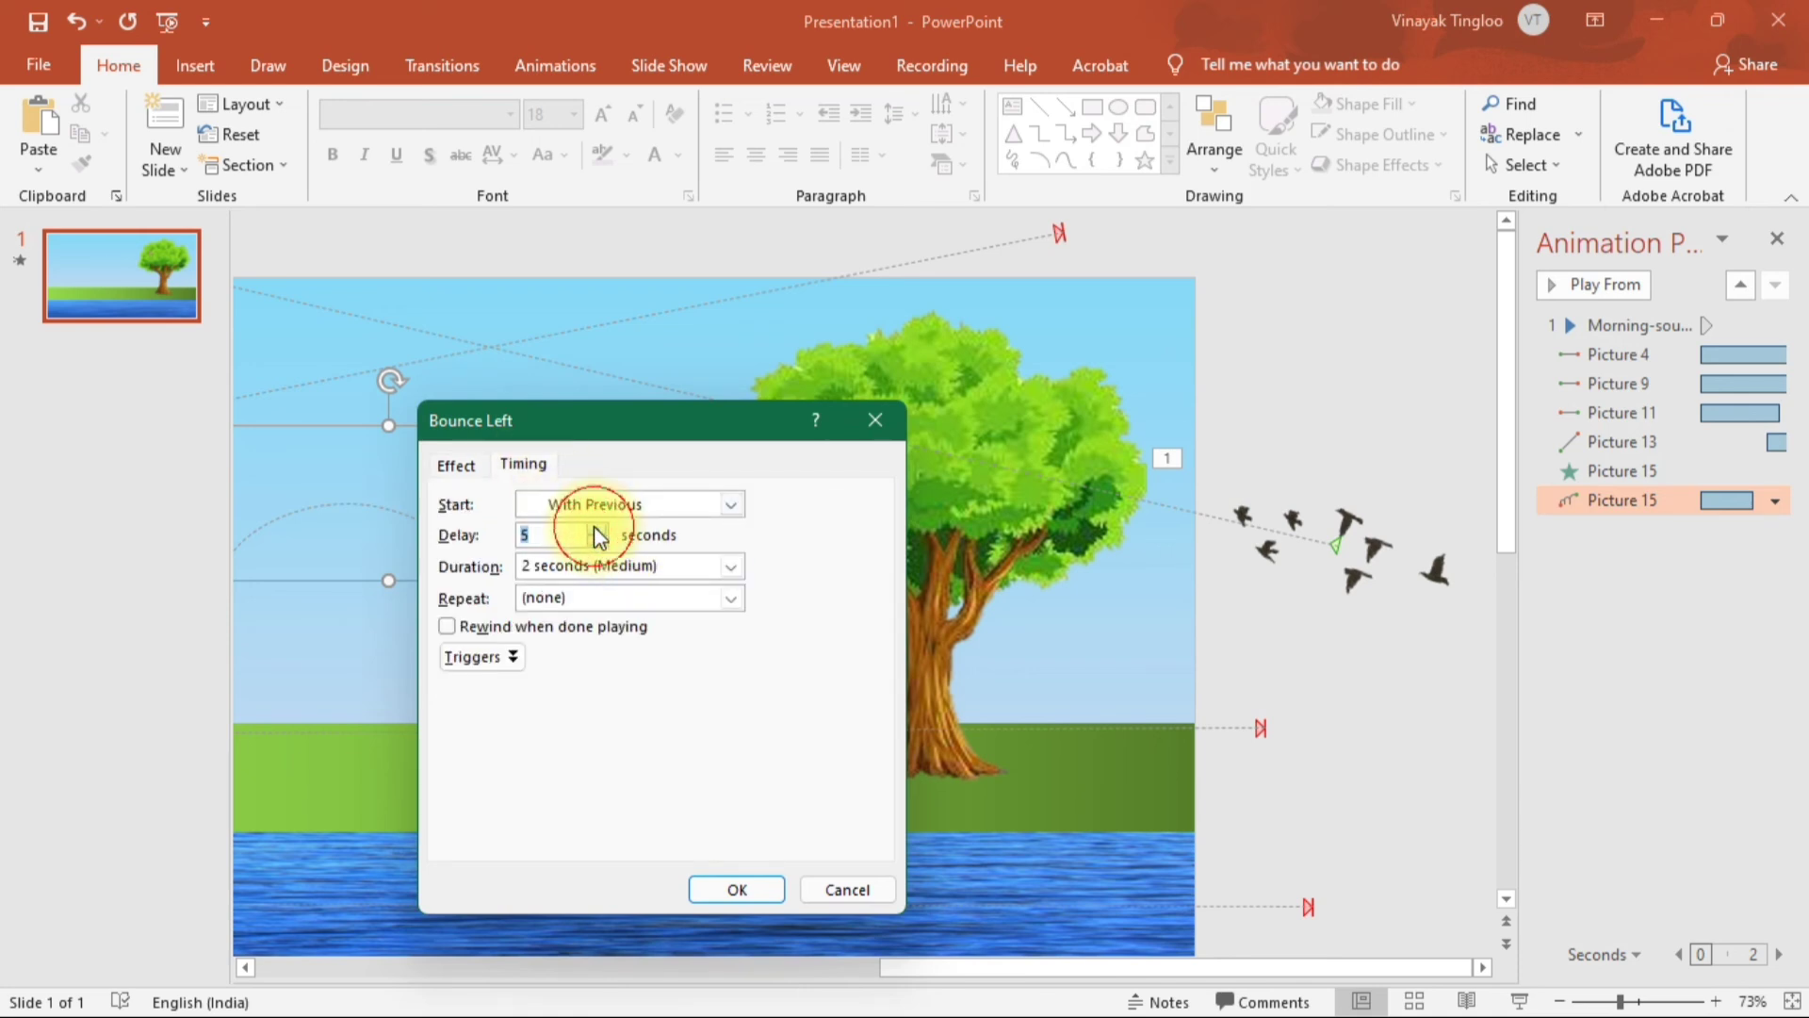
left_click(595, 529)
left_click(595, 528)
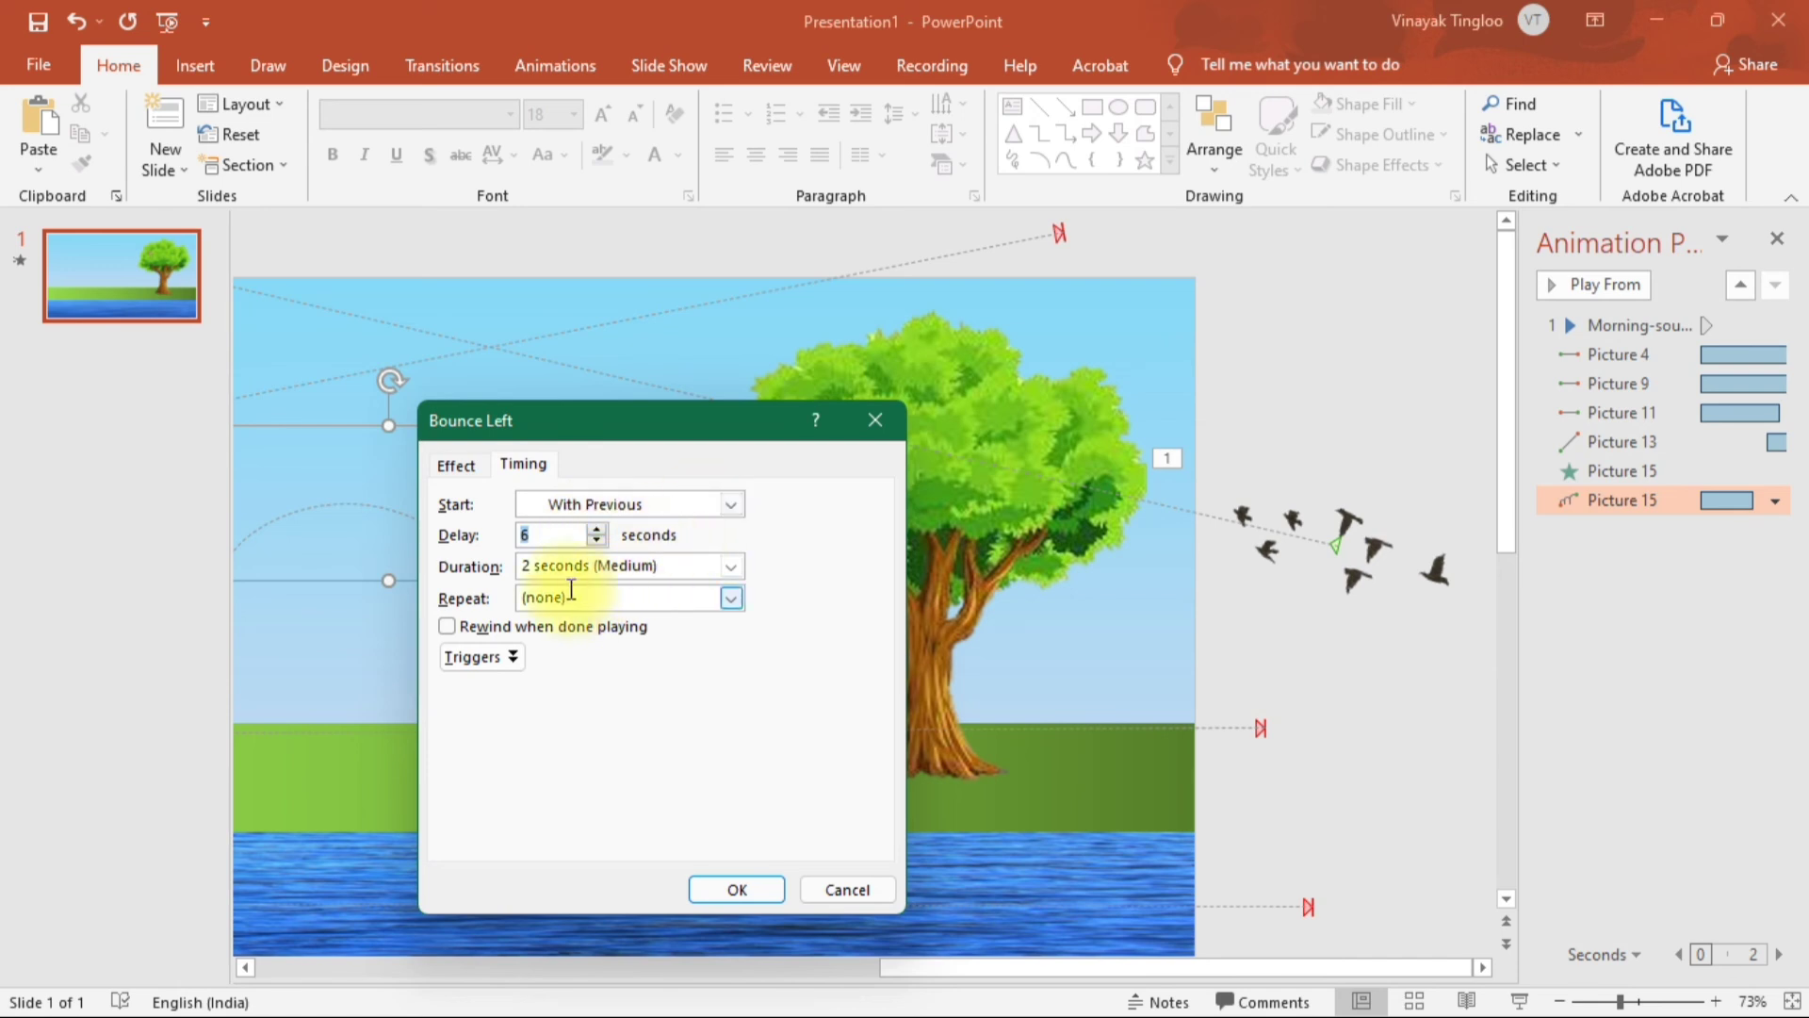
Set the smooth start of Picture 15's Bounce Left path to 0 sec and lower its smooth end to the minimum
left_click(483, 471)
left_click_drag(629, 599, 595, 558)
left_click(594, 603)
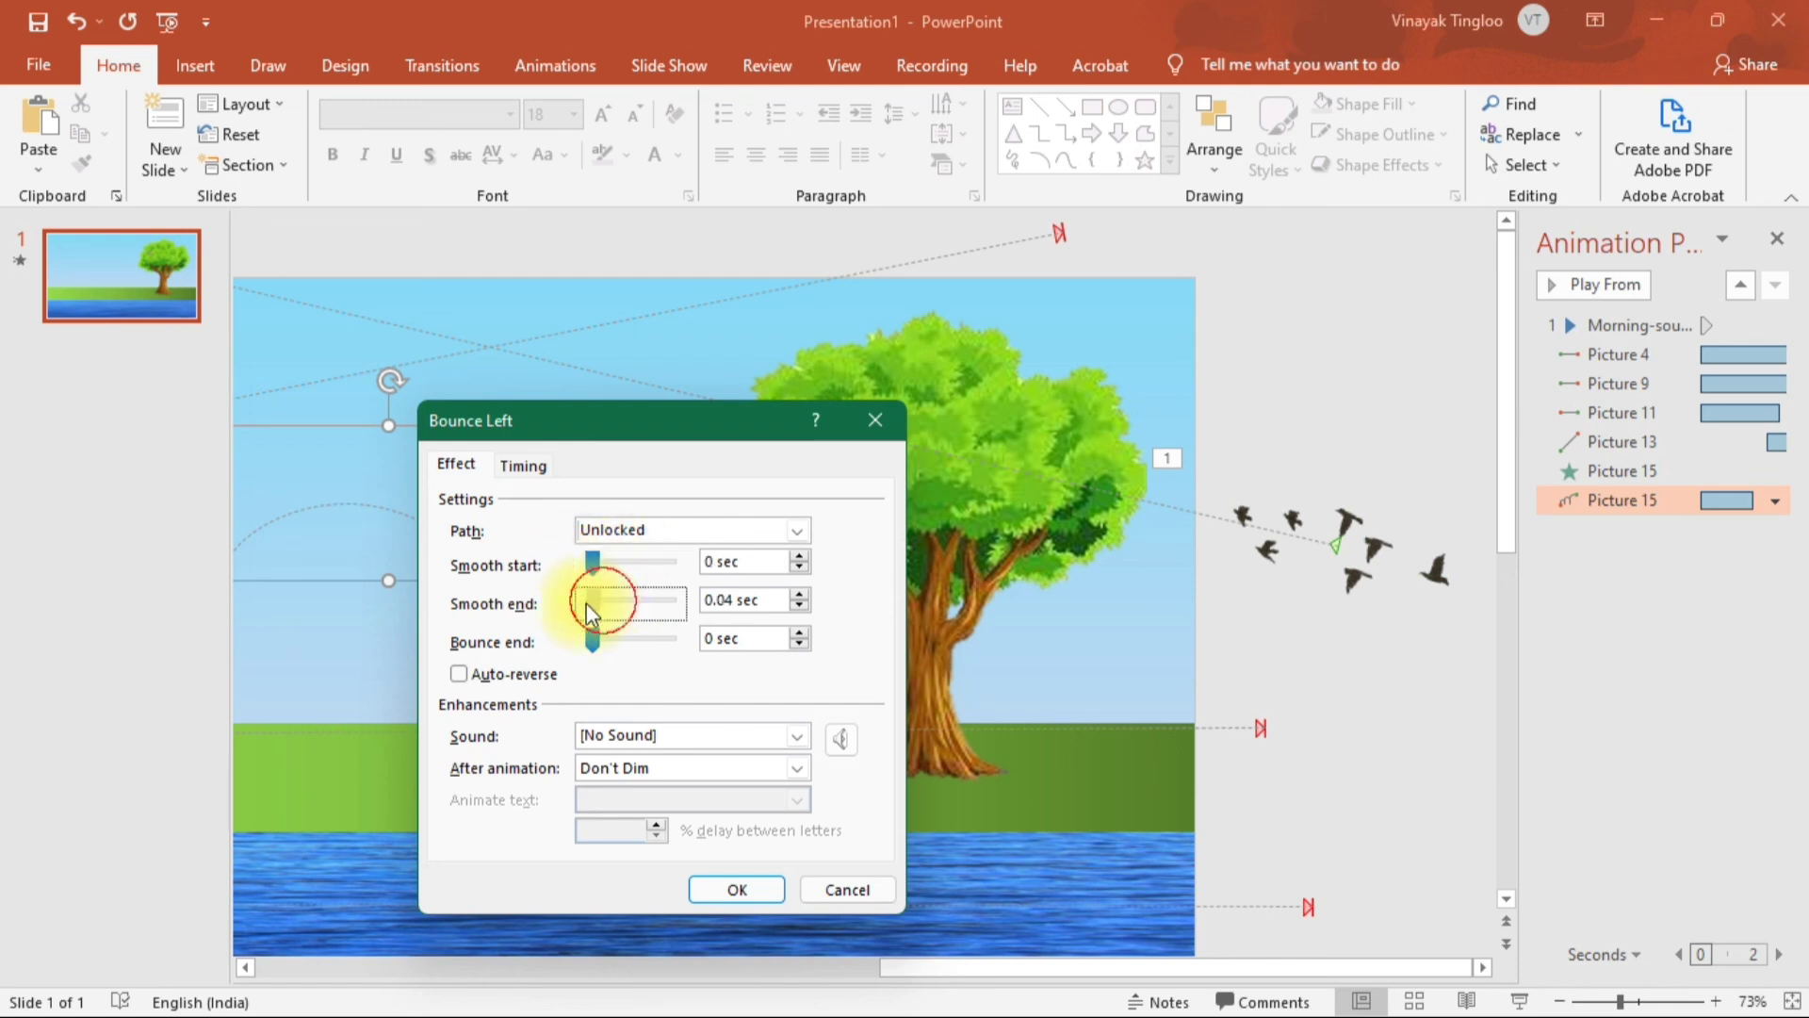